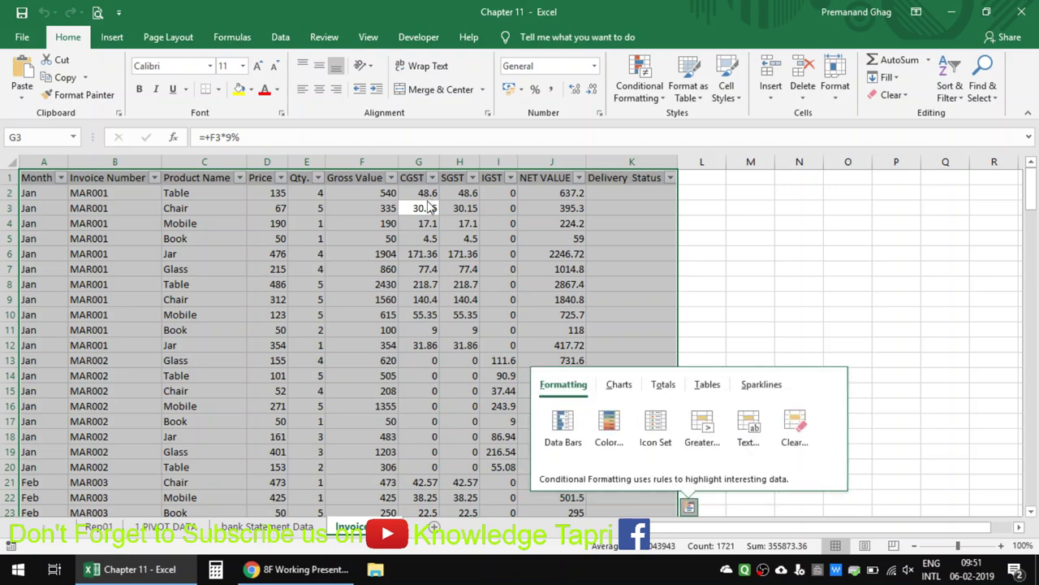
# Close the Quick Analysis suggestions, select cell A2 in the invoice data, and show the Insert ribbon.
pyautogui.click(428, 207)
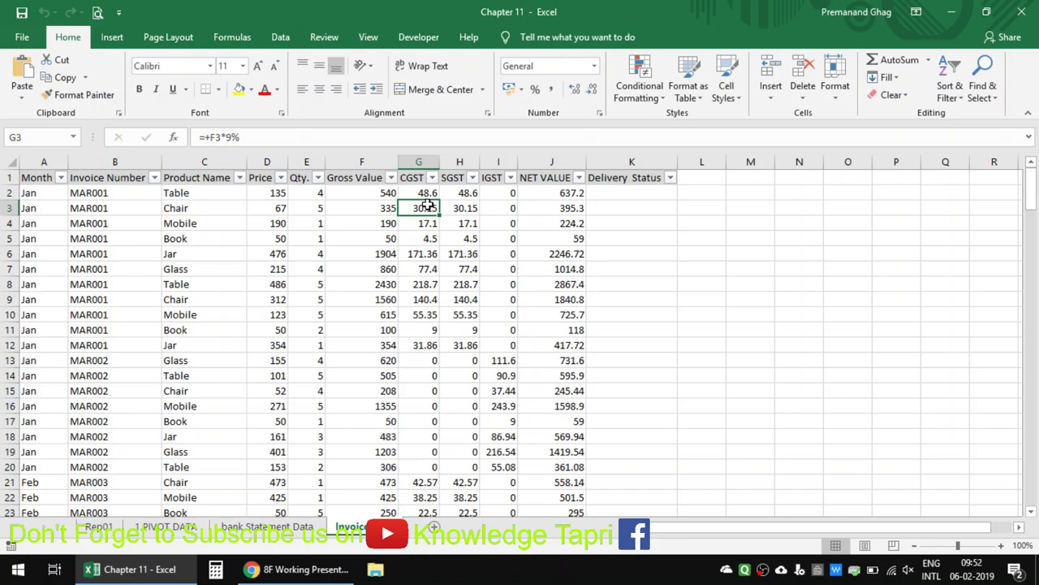
pyautogui.click(157, 272)
pyautogui.click(50, 199)
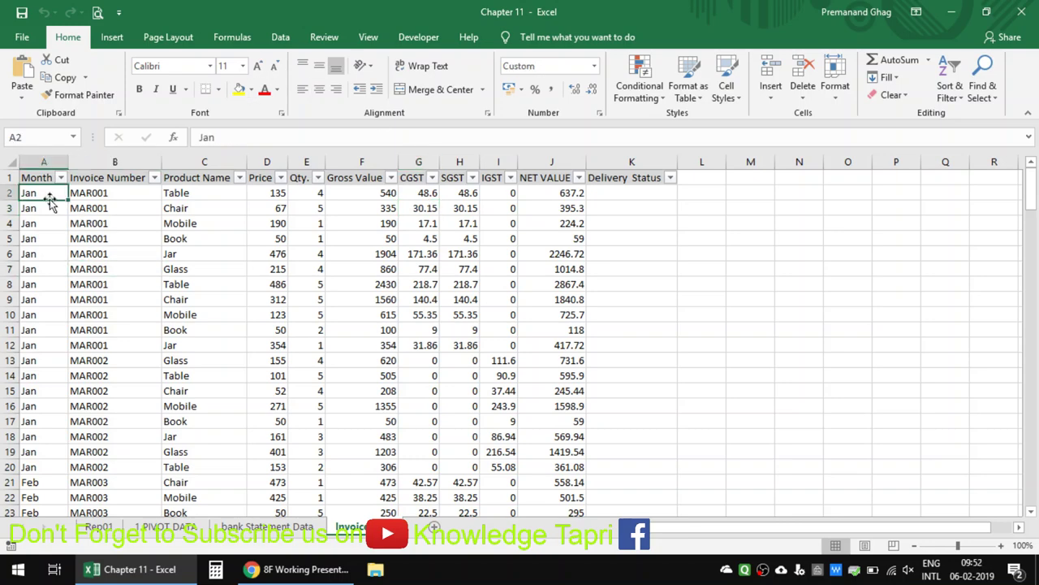
pyautogui.click(44, 204)
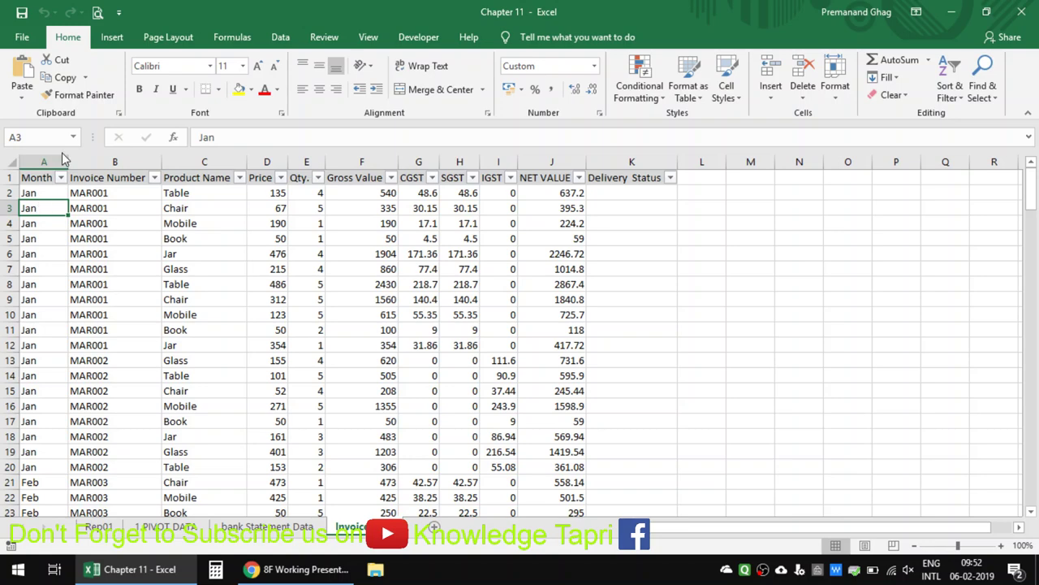
pyautogui.click(110, 37)
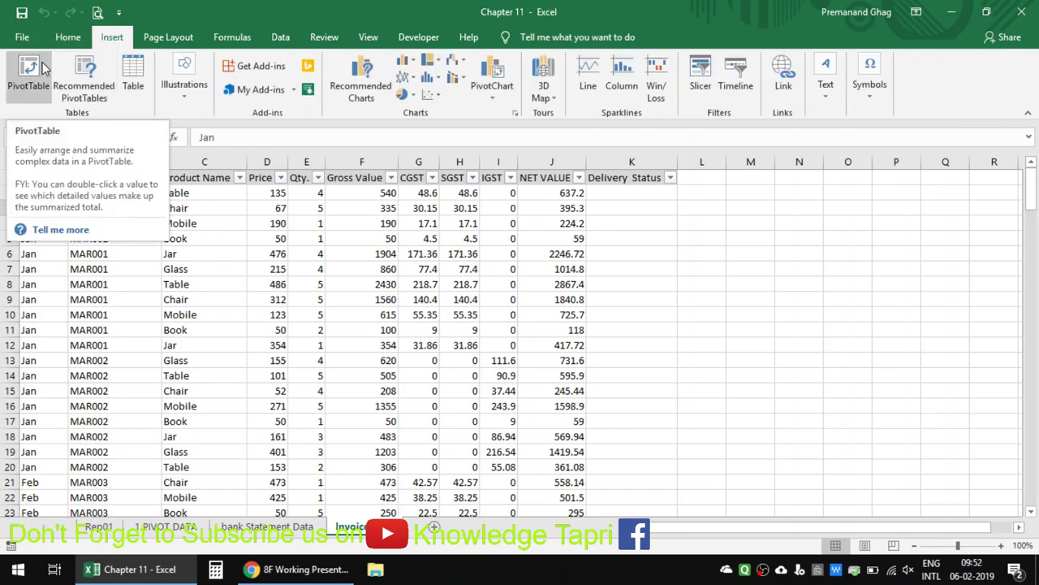
# Insert a PivotTable on a new worksheet using whole columns A through K of Invoice Data as the source.
pyautogui.click(45, 68)
pyautogui.scroll(-4, 652, 260)
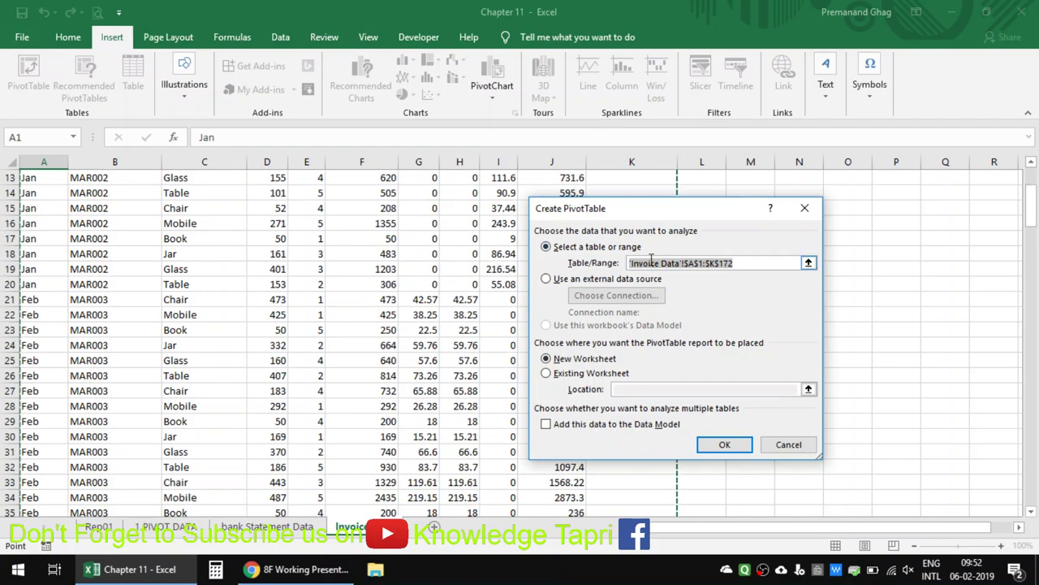
pyautogui.scroll(-4, 476, 327)
pyautogui.scroll(-9, 496, 339)
pyautogui.scroll(-5, 274, 362)
pyautogui.scroll(-8, 97, 347)
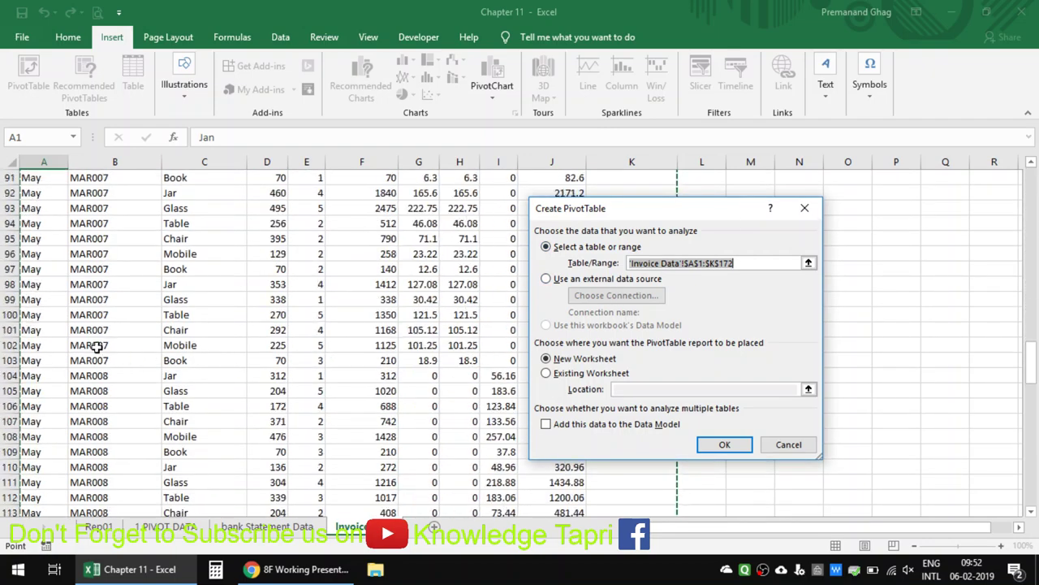
pyautogui.click(97, 346)
pyautogui.hotkey('ctrl', 'Down')
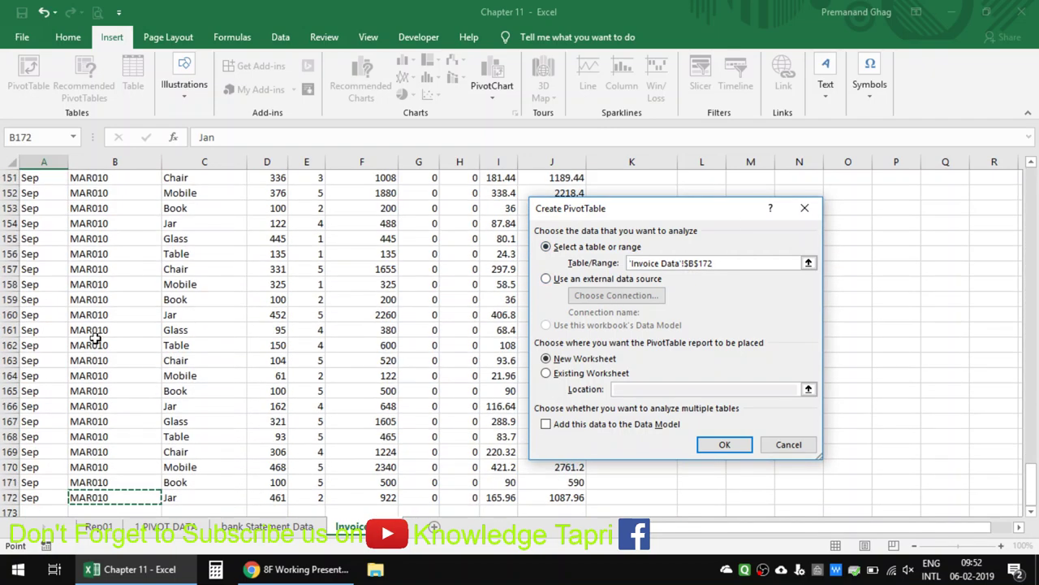
pyautogui.click(54, 282)
pyautogui.hotkey('ctrl', 'a')
pyautogui.scroll(-1, 175, 395)
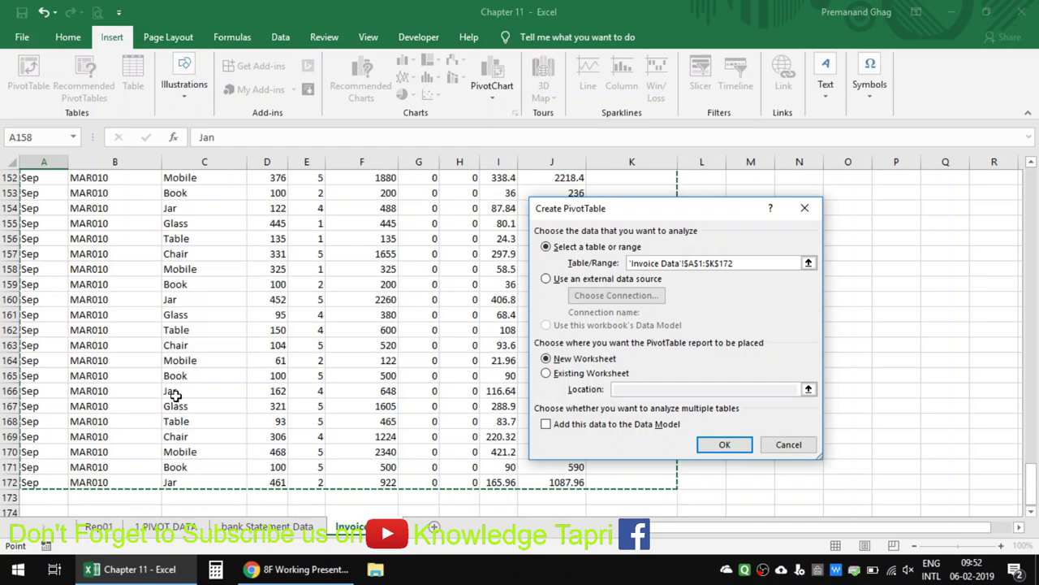
pyautogui.scroll(-3, 174, 395)
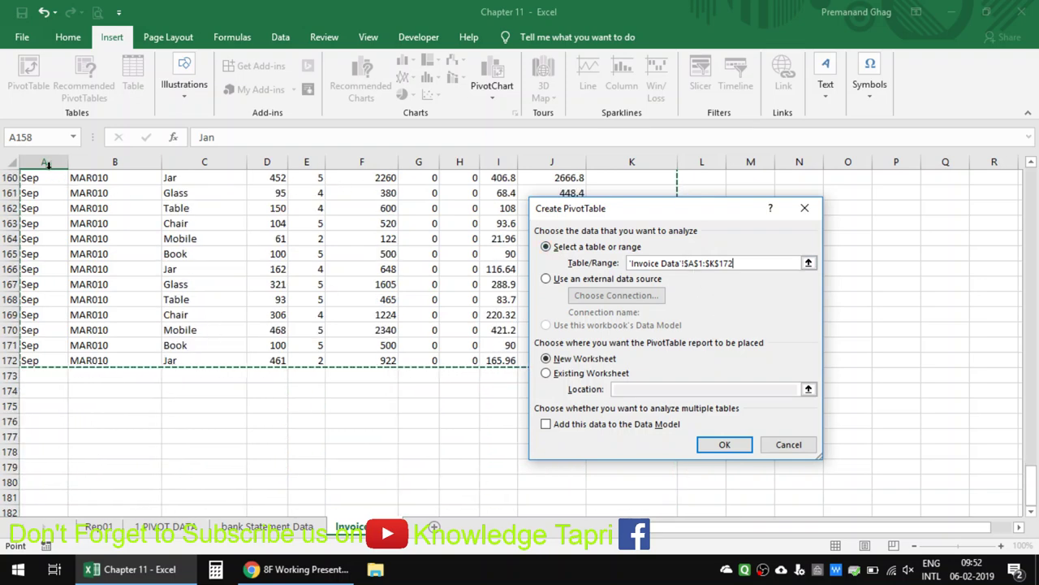
pyautogui.moveTo(47, 164); pyautogui.dragTo(212, 150)
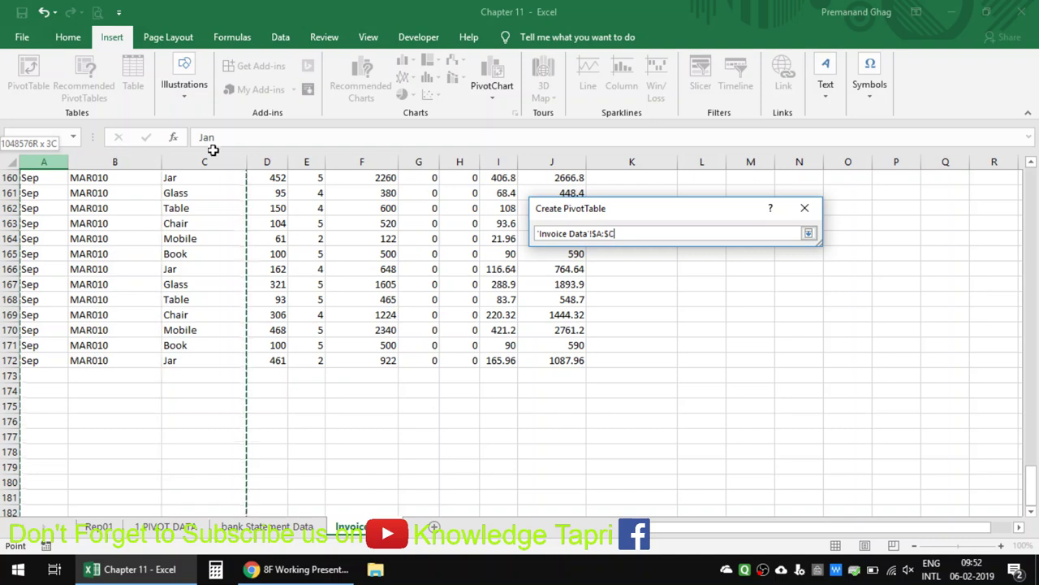
pyautogui.moveTo(213, 150); pyautogui.dragTo(604, 167)
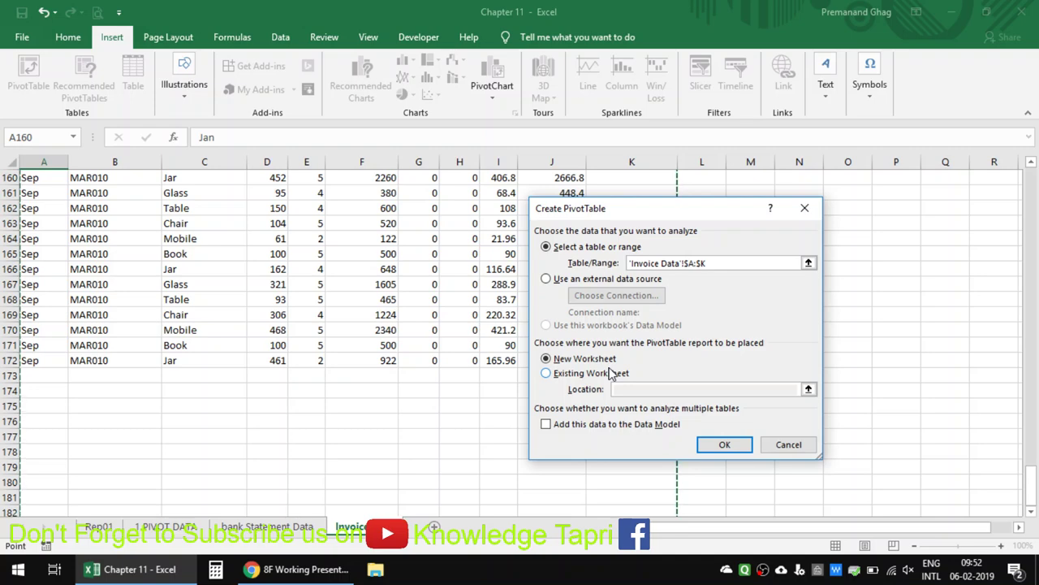
pyautogui.click(724, 445)
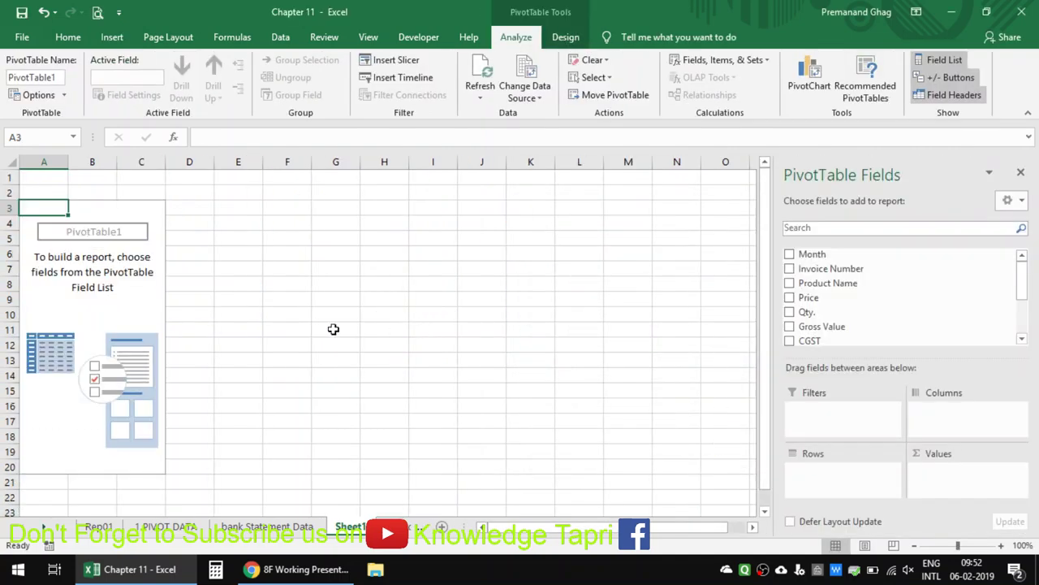
# Put Month and Invoice Number in Rows, then move Invoice Number into Values as a count totalling 171.
pyautogui.click(125, 289)
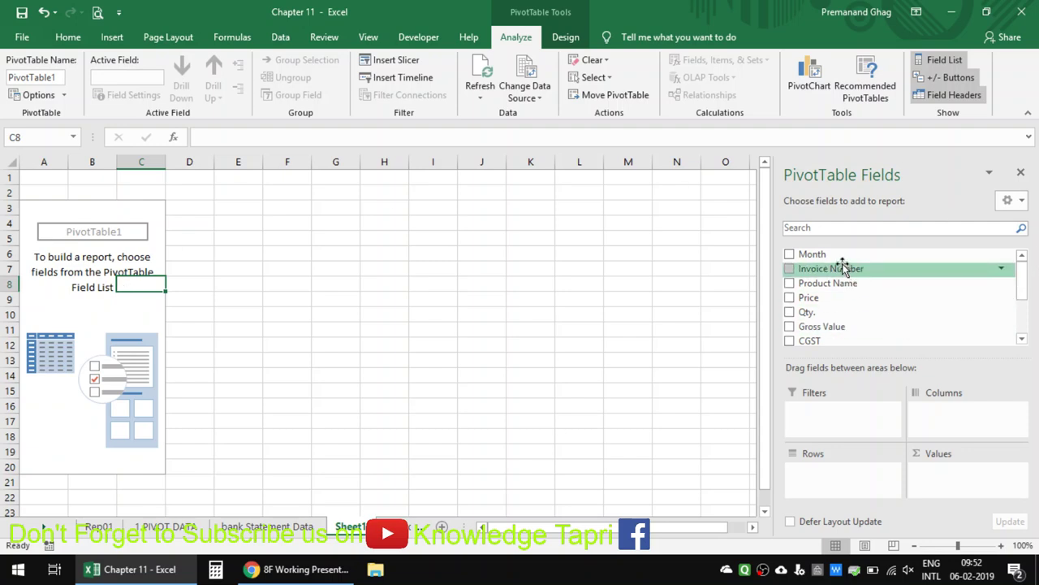
pyautogui.moveTo(812, 254)
pyautogui.mouseDown()
pyautogui.moveTo(831, 302)
pyautogui.moveTo(841, 477)
pyautogui.mouseUp()
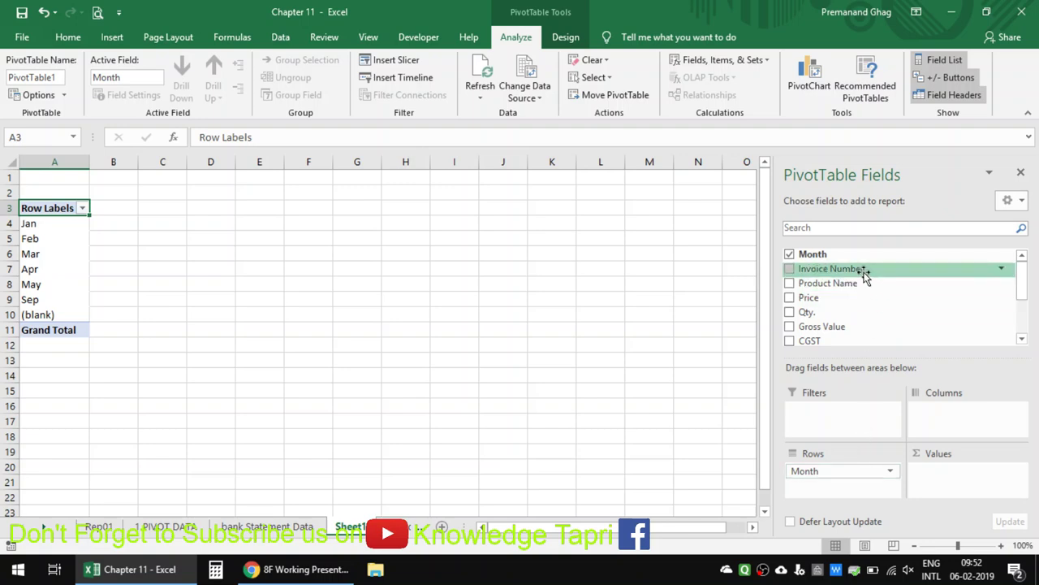
pyautogui.moveTo(865, 276)
pyautogui.mouseDown()
pyautogui.moveTo(849, 489)
pyautogui.moveTo(867, 268)
pyautogui.moveTo(849, 489)
pyautogui.mouseUp()
pyautogui.scroll(-1, 54, 324)
pyautogui.scroll(-2, 54, 324)
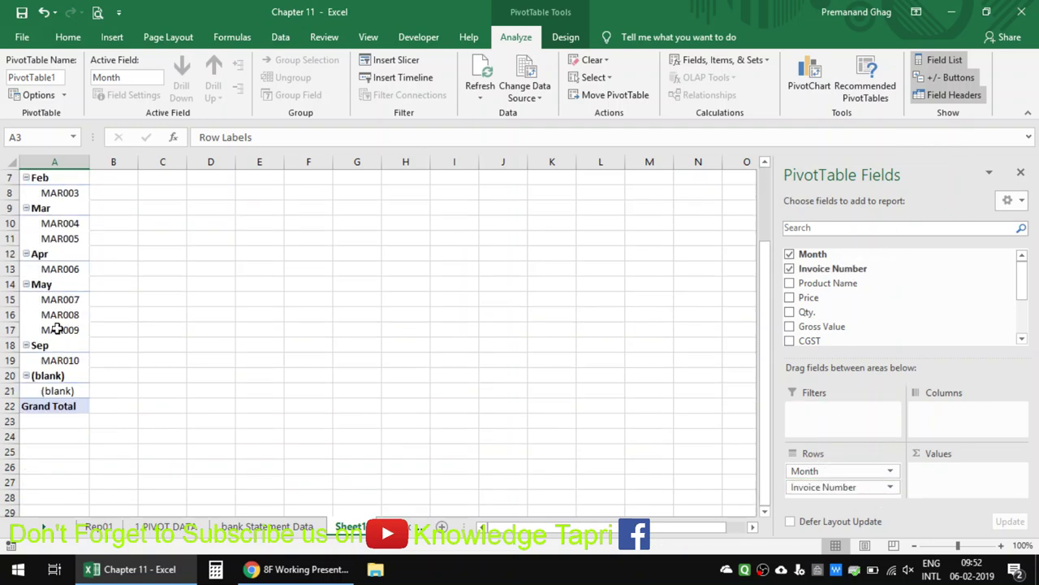
pyautogui.scroll(2, 58, 321)
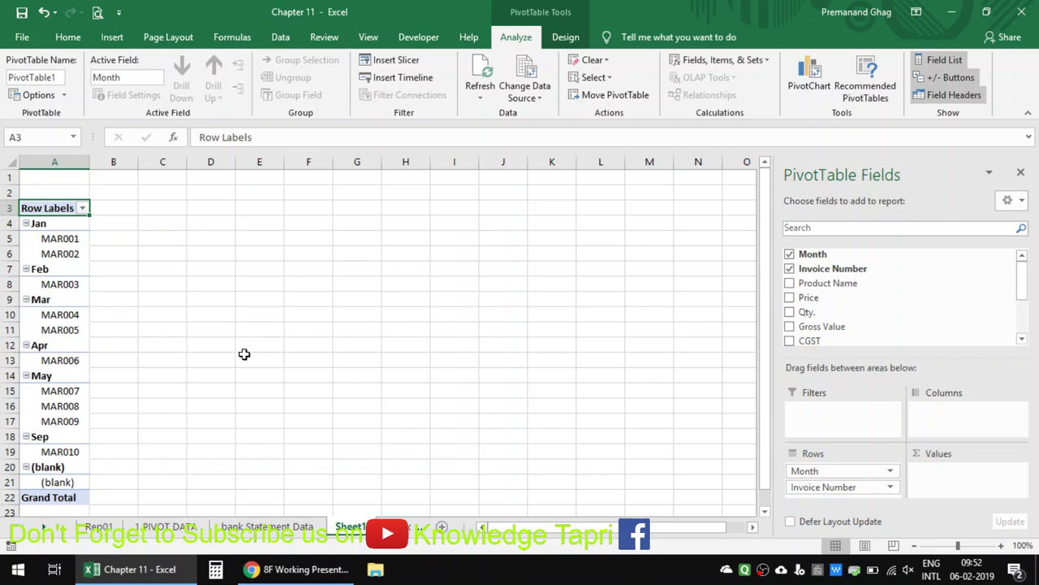
pyautogui.moveTo(842, 490); pyautogui.dragTo(948, 478)
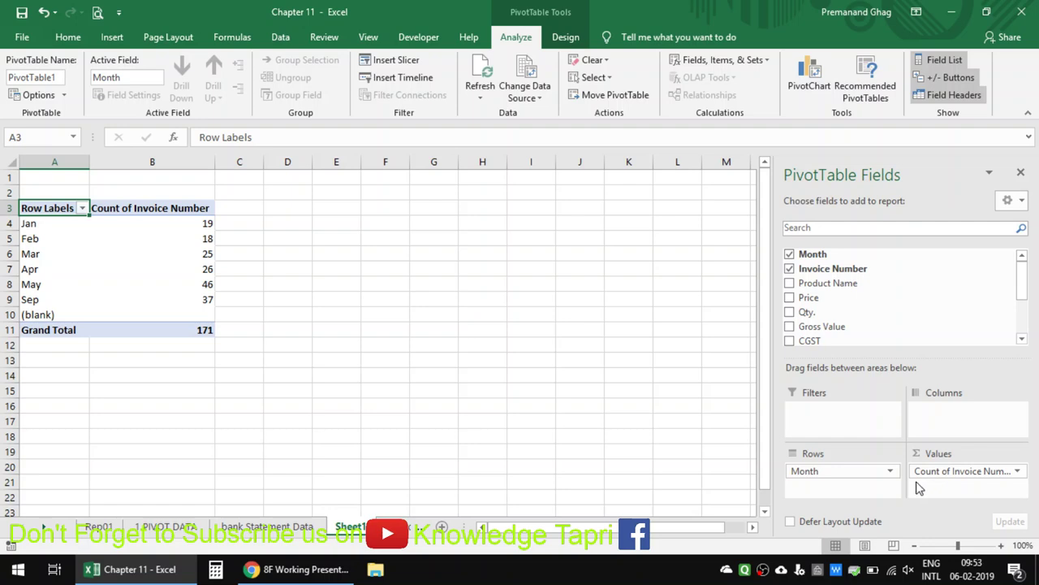
# Move Invoice Number between Rows and Values, then summarize its values by Sum.
pyautogui.click(37, 225)
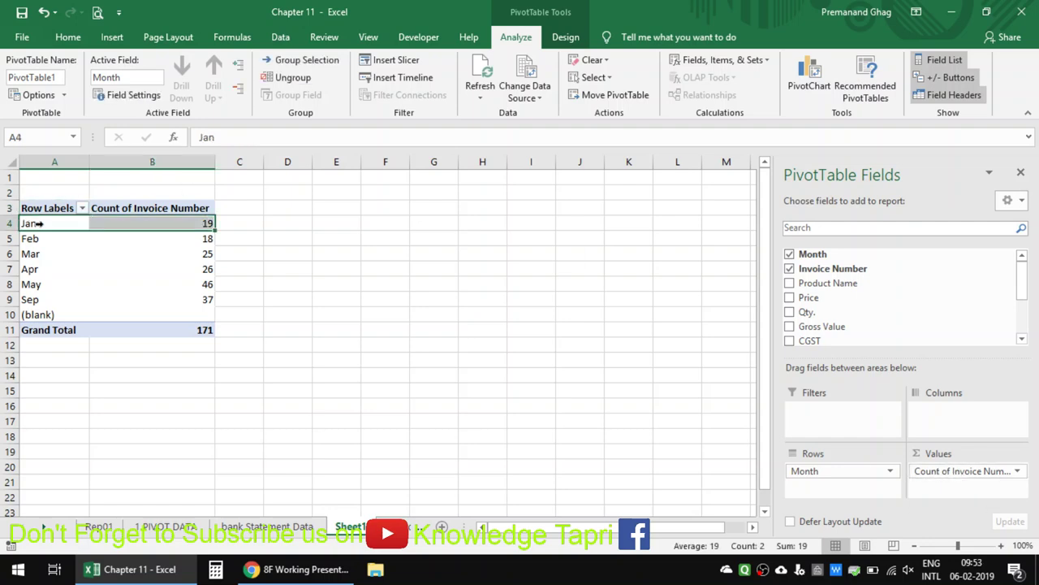
pyautogui.click(187, 224)
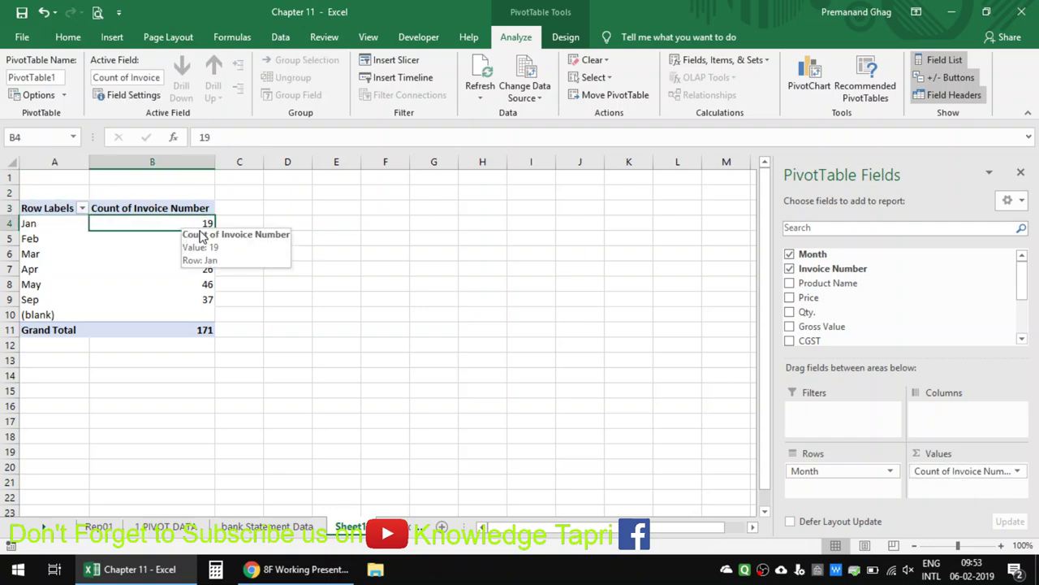
pyautogui.click(1017, 473)
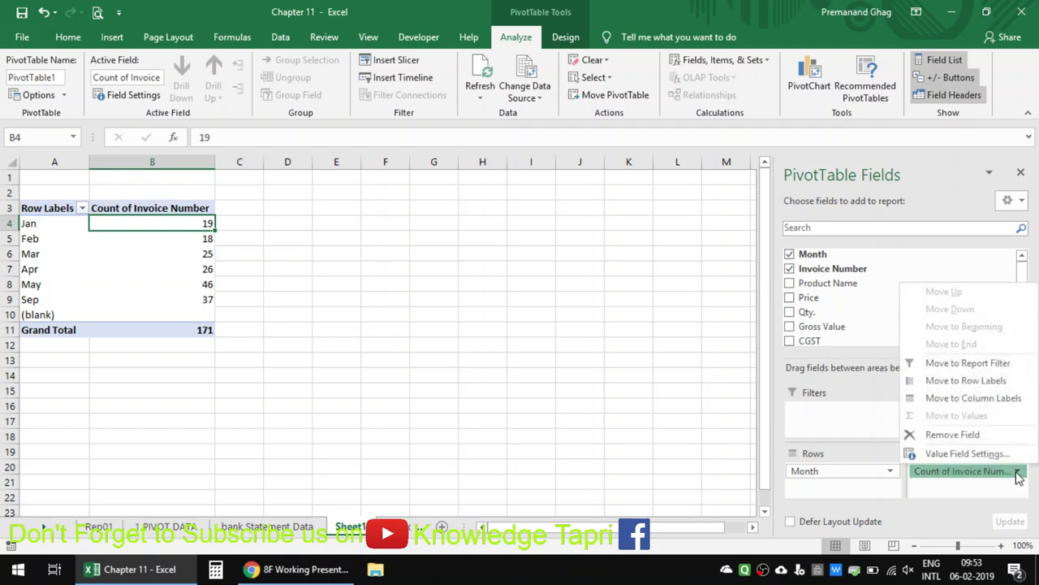
pyautogui.moveTo(1019, 477); pyautogui.dragTo(877, 487)
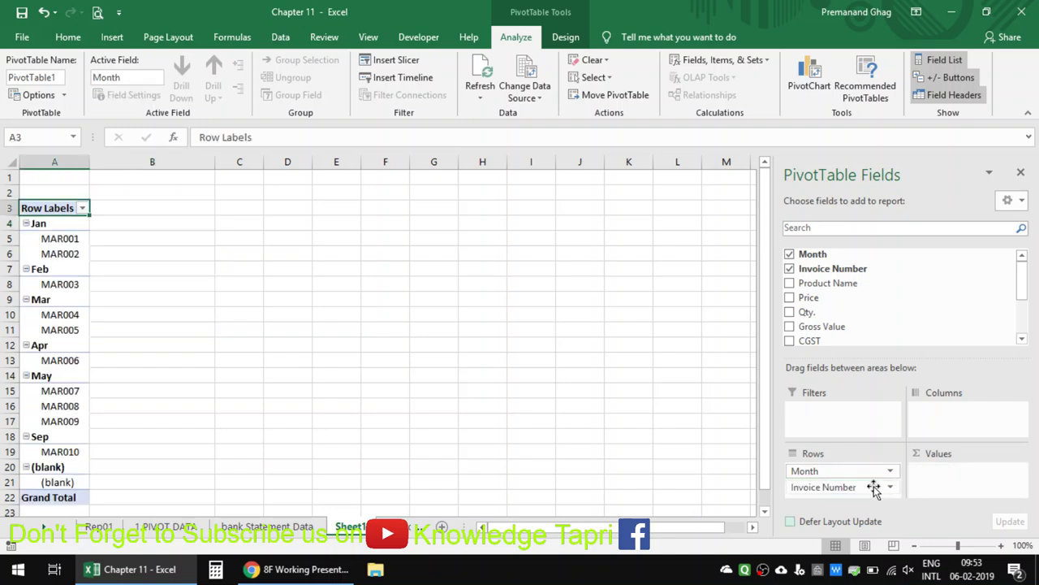
pyautogui.moveTo(873, 487); pyautogui.dragTo(1012, 478)
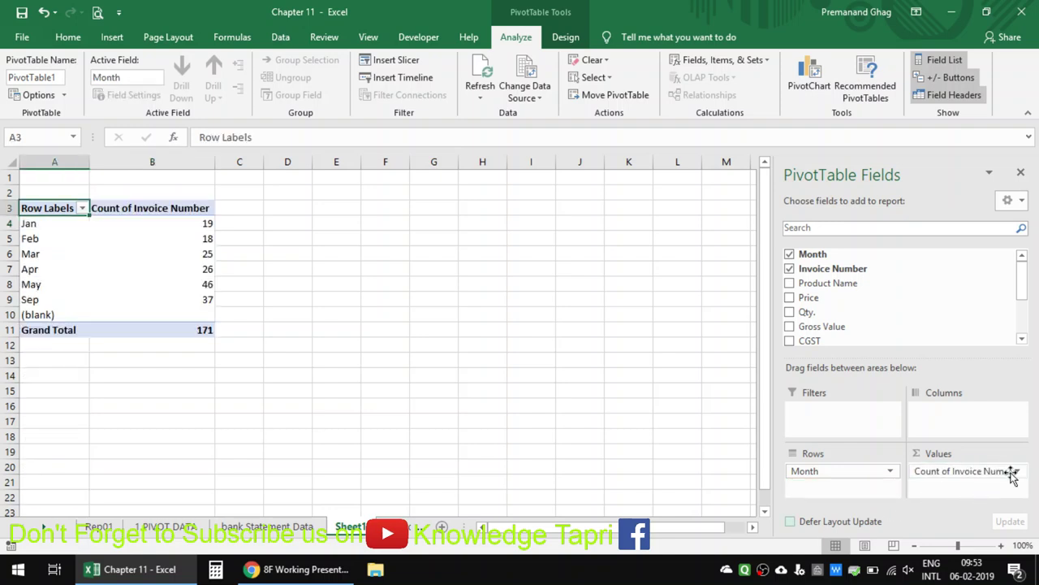
pyautogui.click(1014, 473)
pyautogui.click(966, 452)
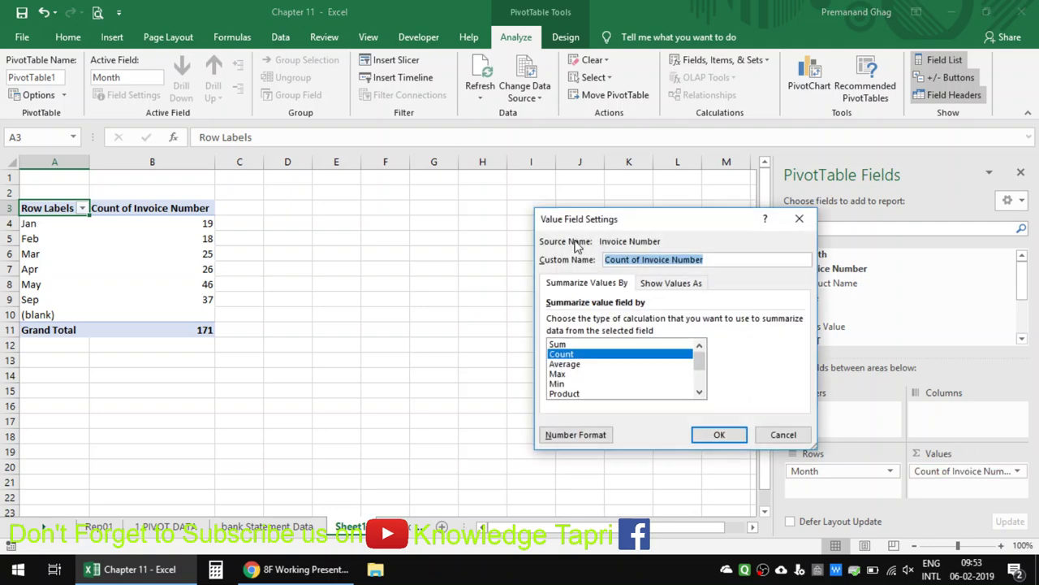
pyautogui.click(588, 344)
pyautogui.click(716, 433)
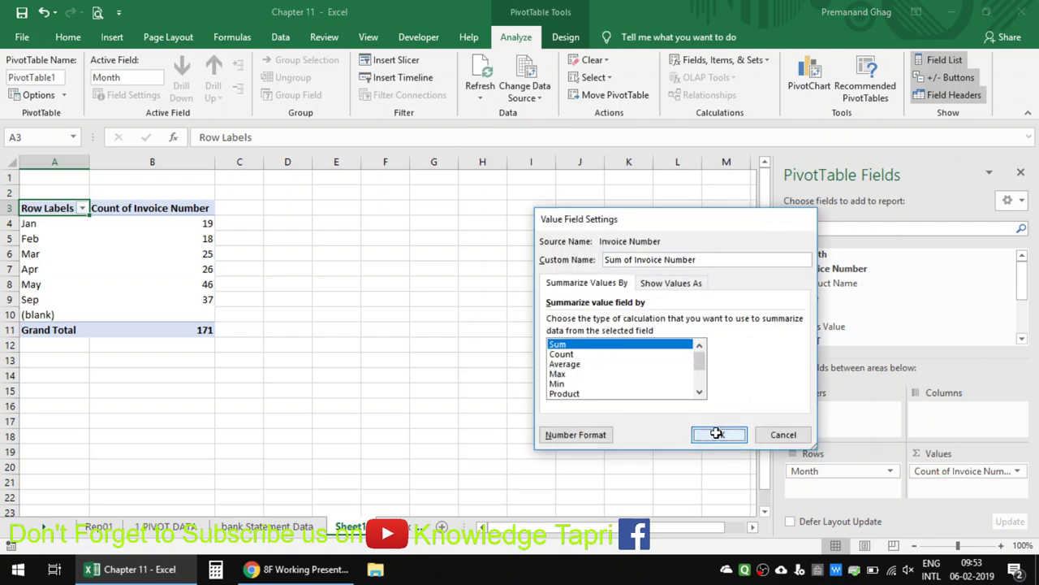
# Switch the Invoice Number value summary back from Sum to Count.
pyautogui.click(162, 232)
pyautogui.click(126, 222)
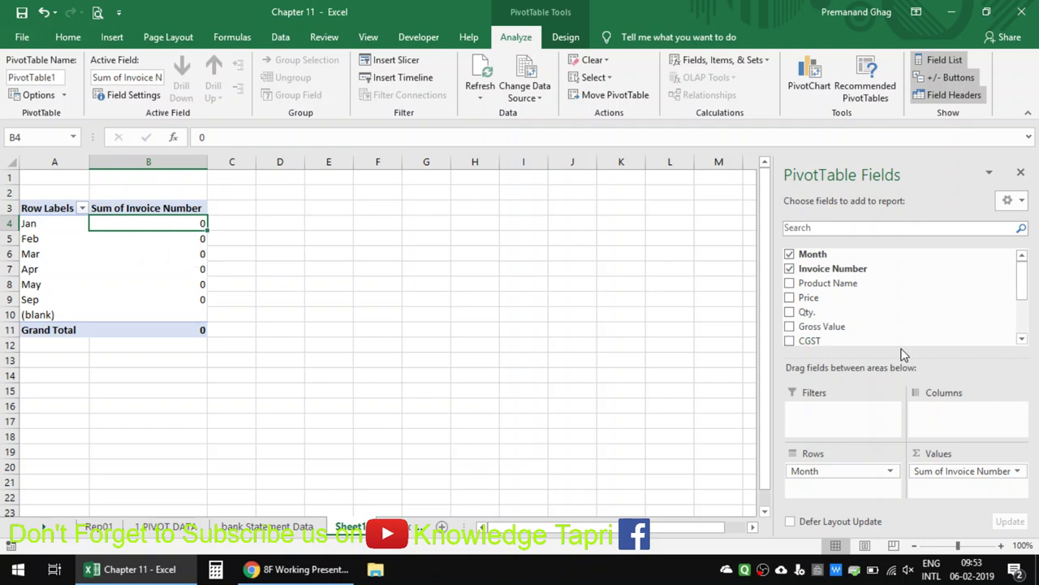
pyautogui.click(1015, 471)
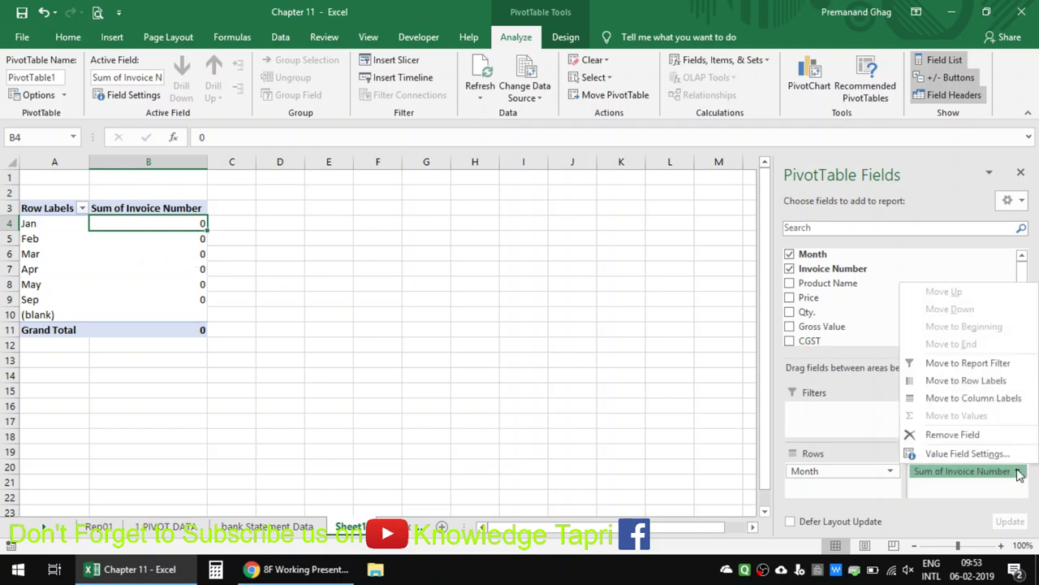
pyautogui.click(969, 453)
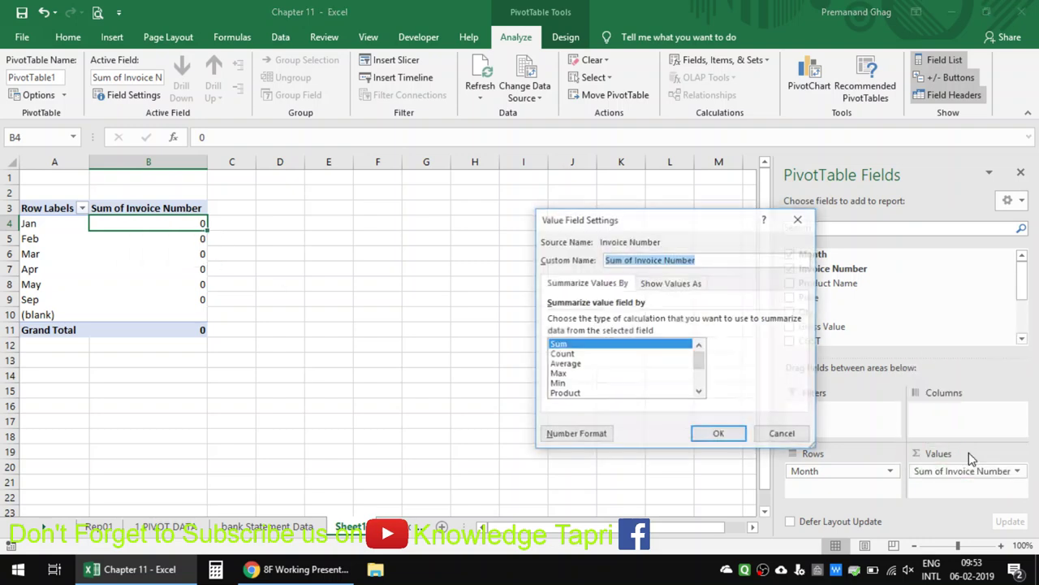
pyautogui.click(573, 356)
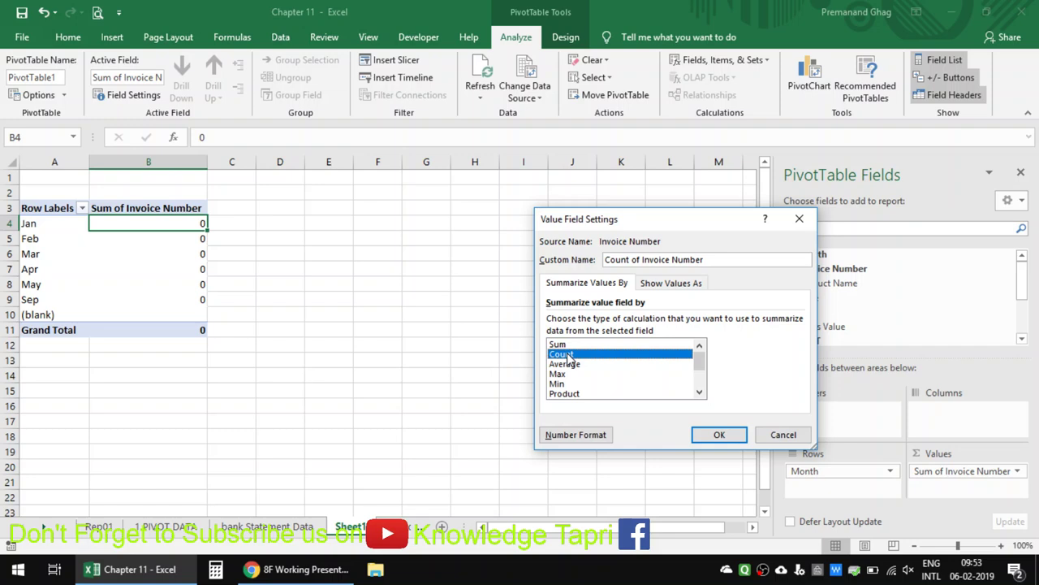
pyautogui.click(719, 435)
# Move Invoice Number from Values into Rows so invoices like MAR001 nest under each month.
pyautogui.click(198, 240)
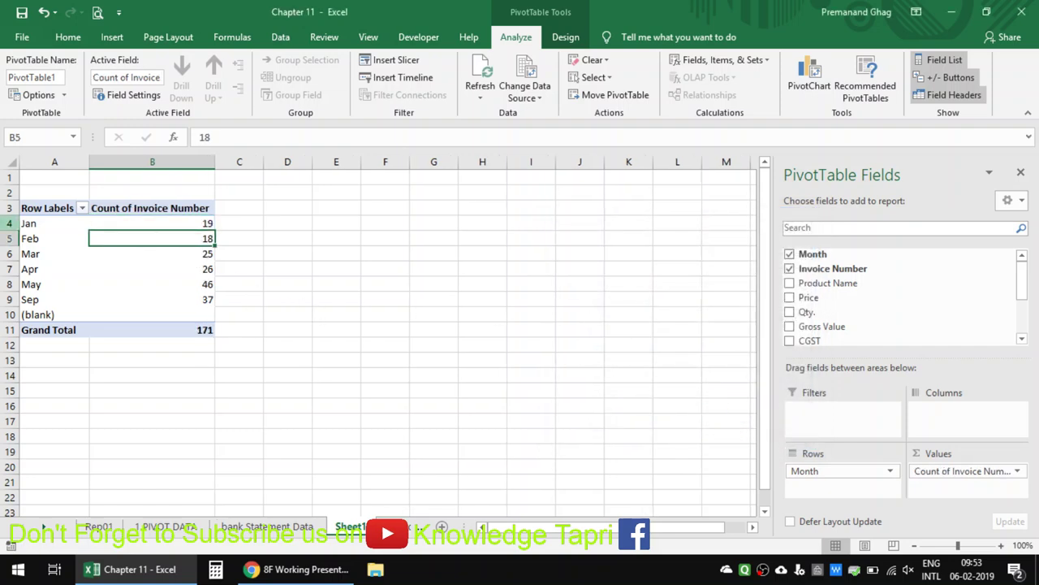
pyautogui.moveTo(30, 223); pyautogui.dragTo(142, 217)
pyautogui.click(142, 220)
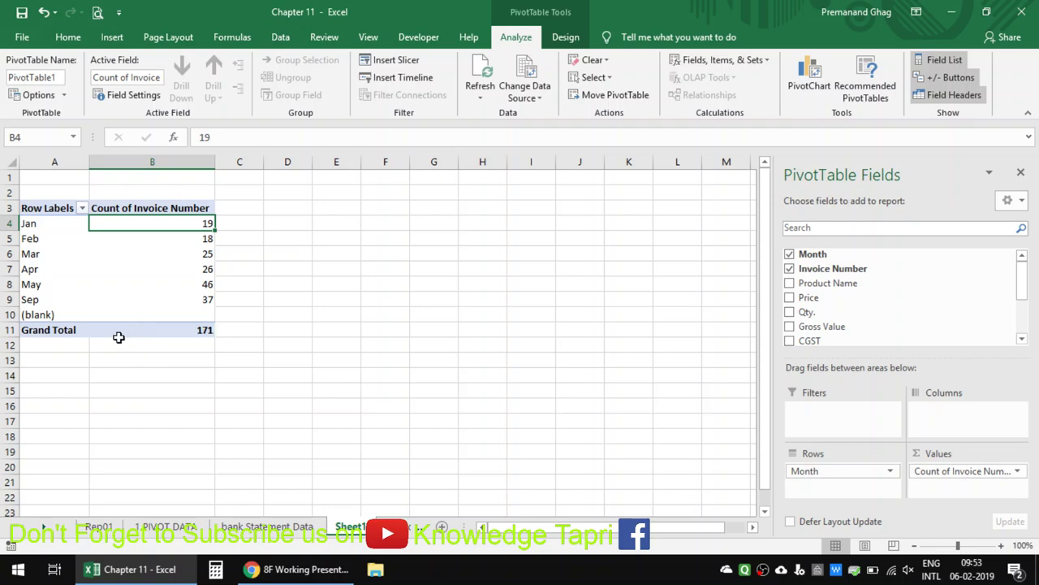
pyautogui.click(123, 283)
pyautogui.click(170, 228)
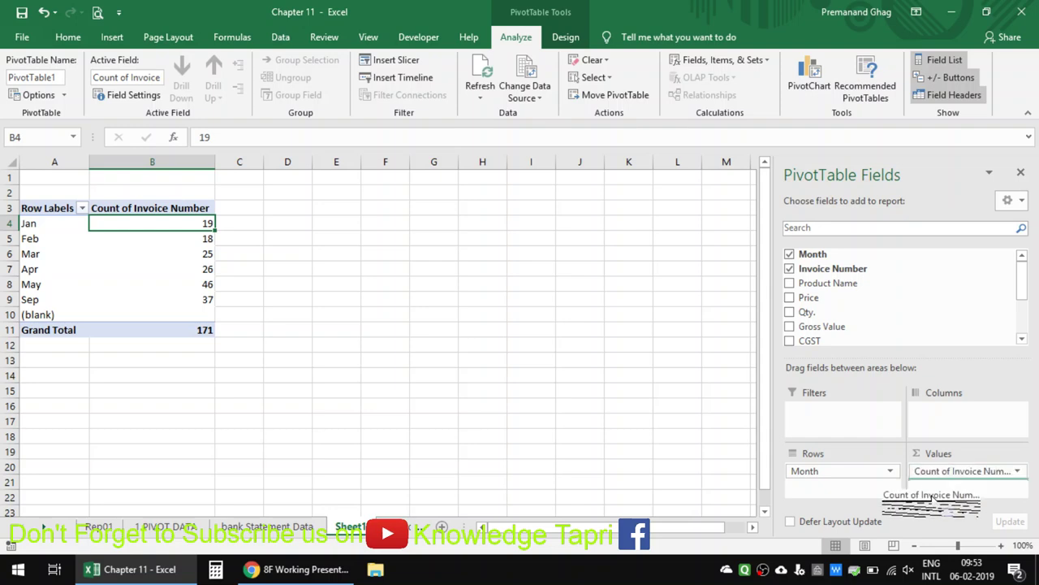
pyautogui.moveTo(966, 471); pyautogui.dragTo(837, 488)
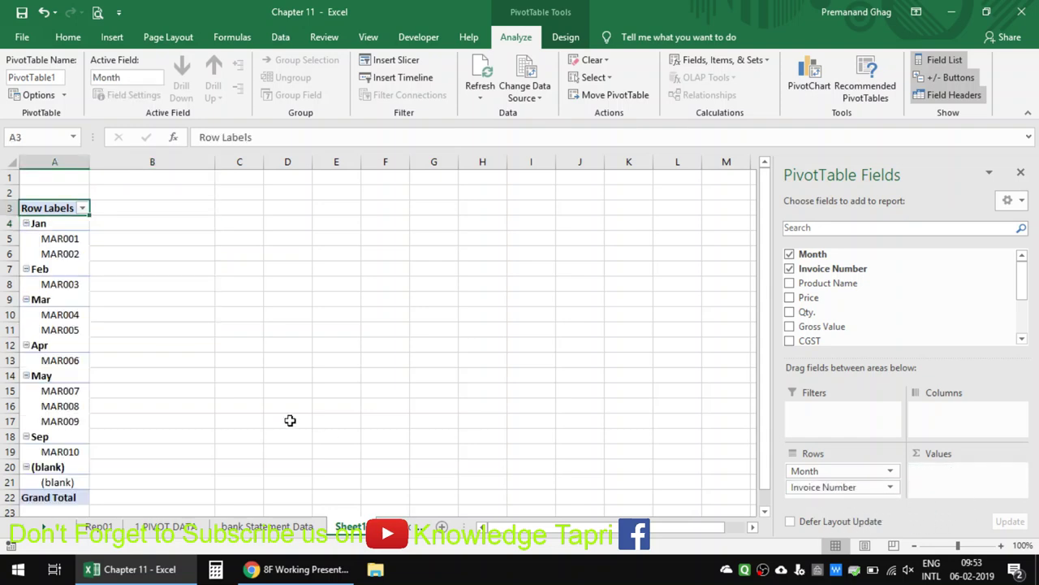
# Go to the Invoice Data sheet and jump to the top of the Month column.
pyautogui.click(71, 253)
pyautogui.scroll(-2, 100, 332)
pyautogui.scroll(-3, 101, 333)
pyautogui.scroll(5, 100, 333)
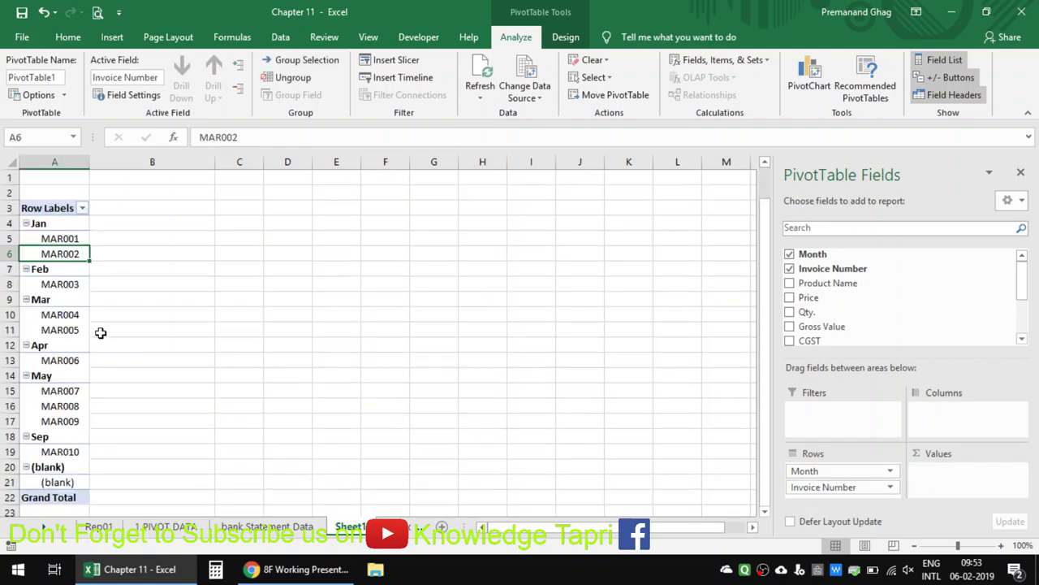
pyautogui.click(301, 529)
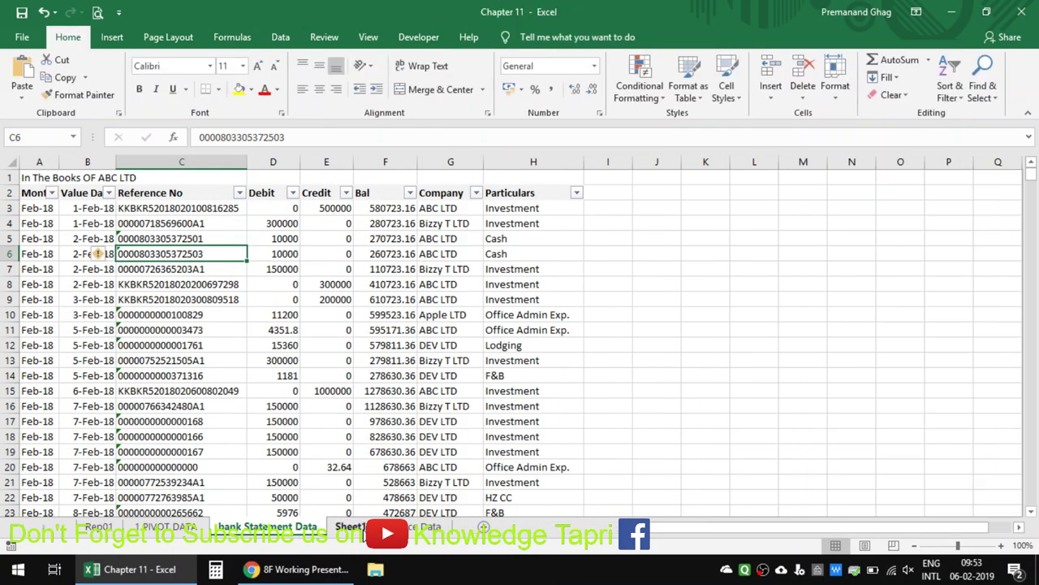
pyautogui.click(351, 526)
pyautogui.click(390, 526)
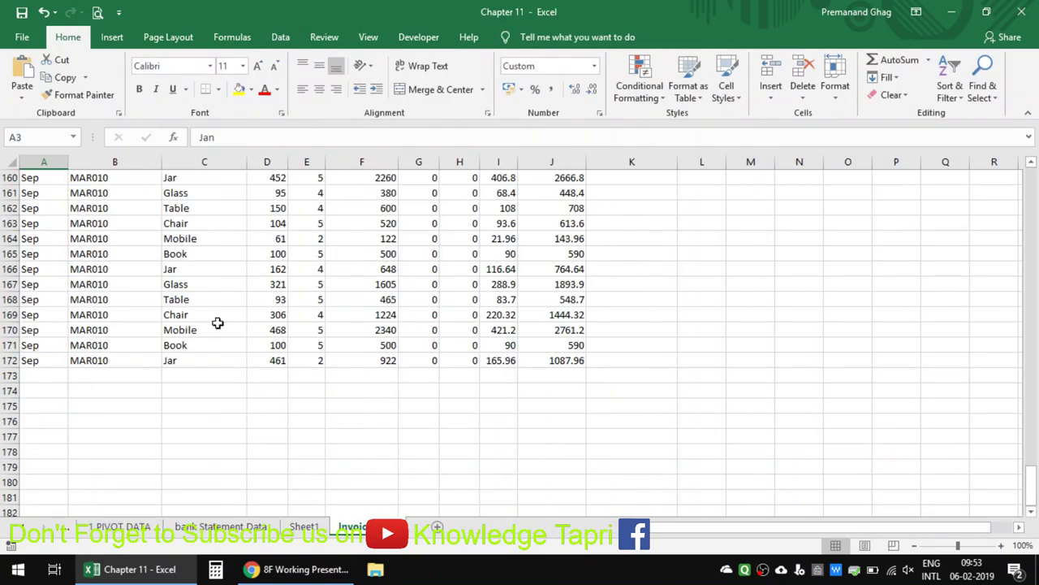
pyautogui.click(86, 268)
pyautogui.hotkey('ctrl', 'Left')
pyautogui.hotkey('ctrl', 'Up')
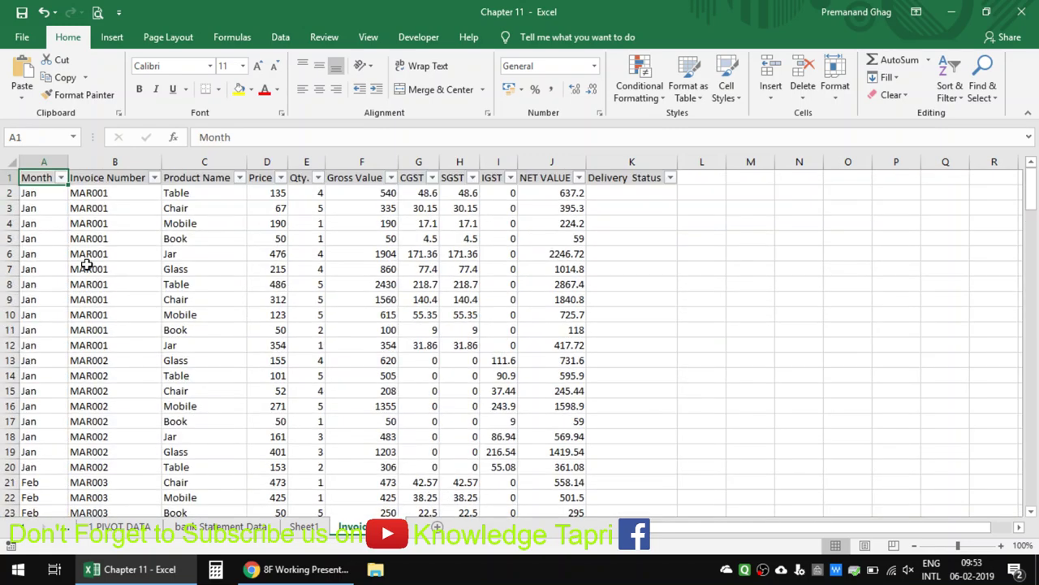
# Filter the Month column to Jan only, select the Jan invoice numbers, and return to Sheet1.
pyautogui.click(61, 177)
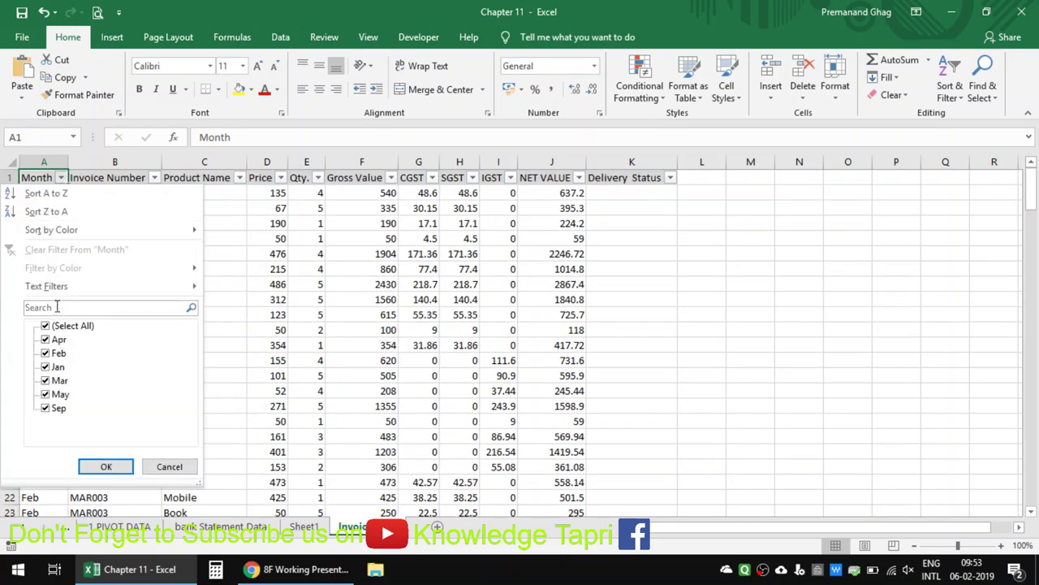
pyautogui.click(59, 307)
pyautogui.write('Jan')
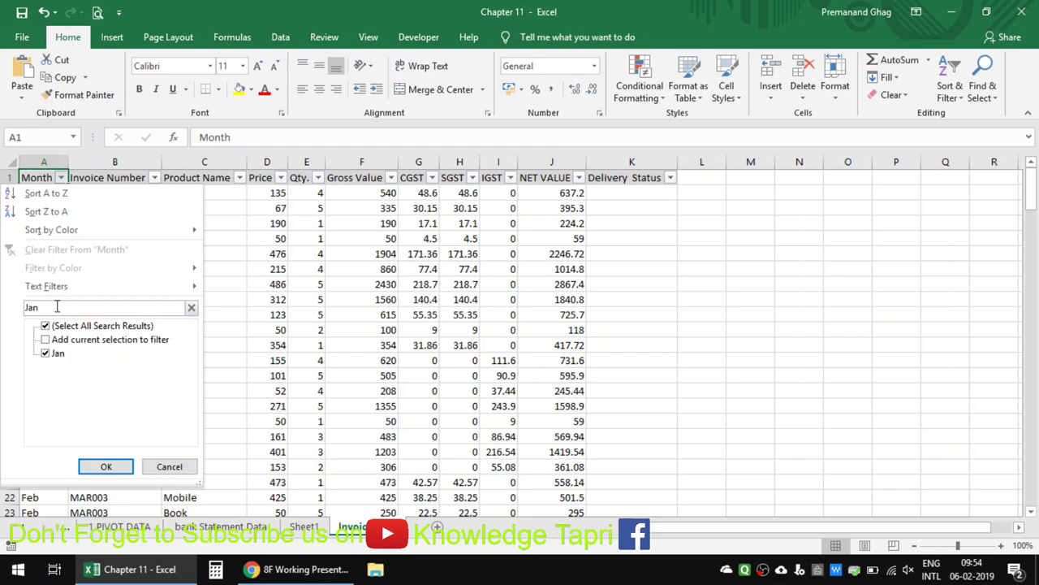
pyautogui.press('Return')
pyautogui.click(81, 300)
pyautogui.click(115, 194)
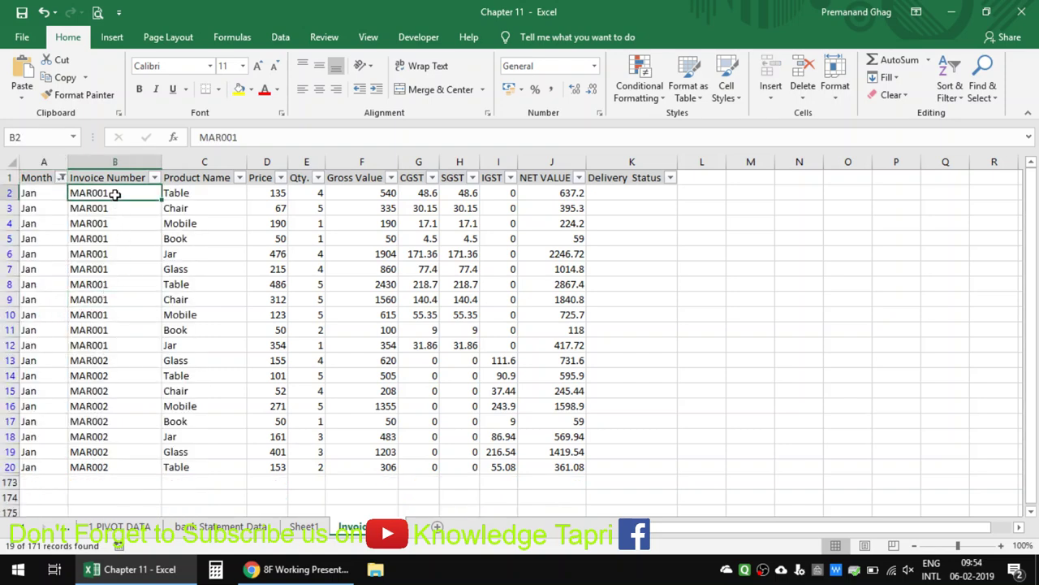
pyautogui.hotkey('ctrl', 'shift', 'Down')
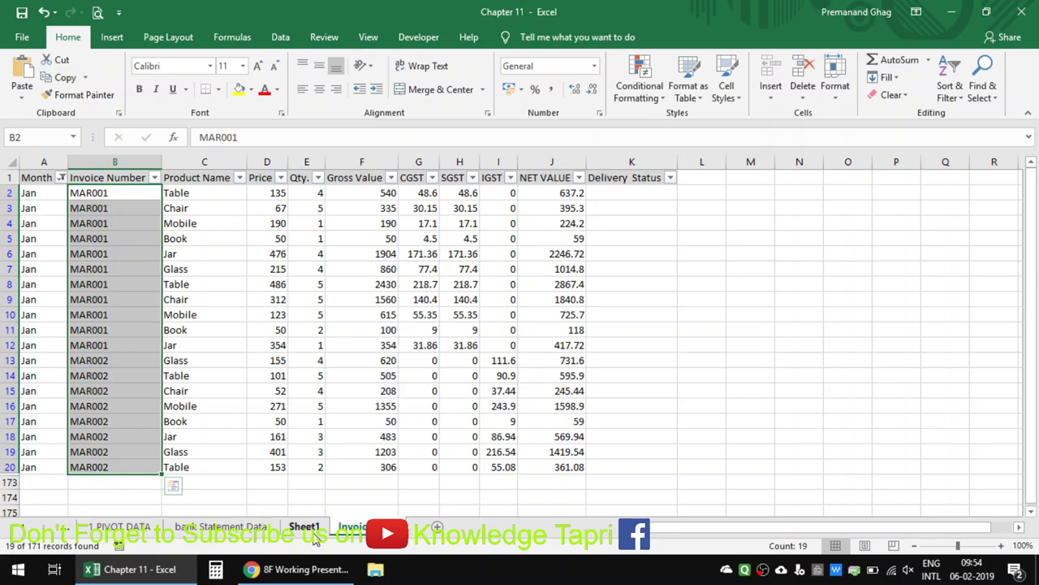
pyautogui.click(313, 529)
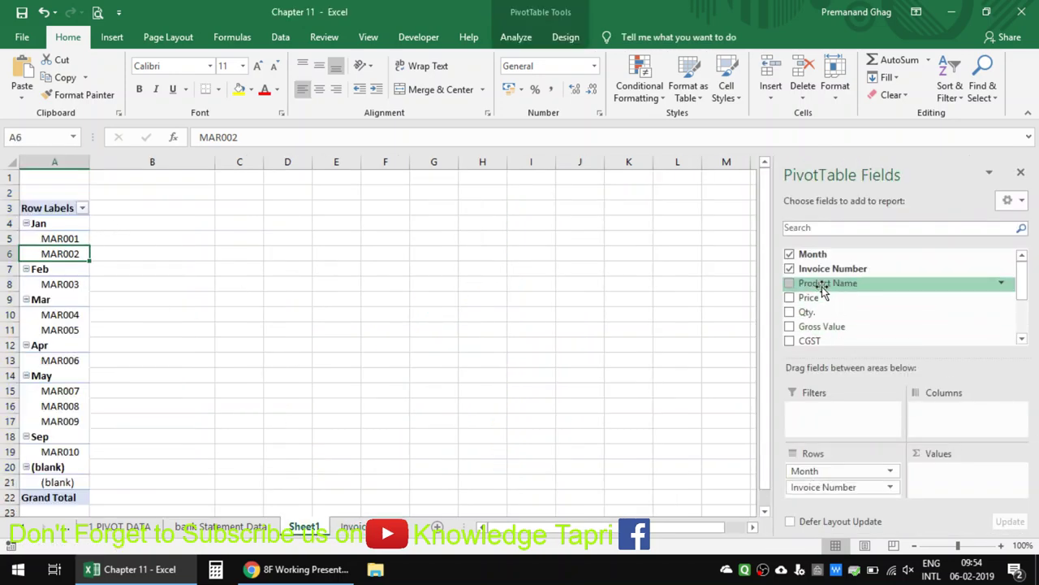
# Add NET VALUE to Values summarized by Count, giving Jan 19 and Grand Total 171.
pyautogui.scroll(-2, 825, 301)
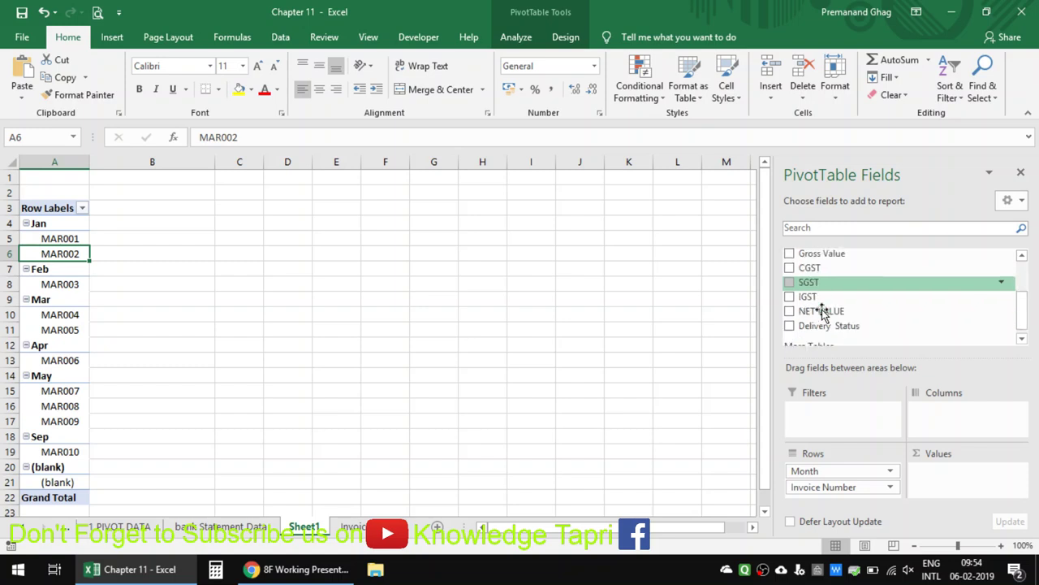
pyautogui.scroll(-1, 824, 309)
pyautogui.scroll(3, 827, 313)
pyautogui.scroll(-2, 826, 313)
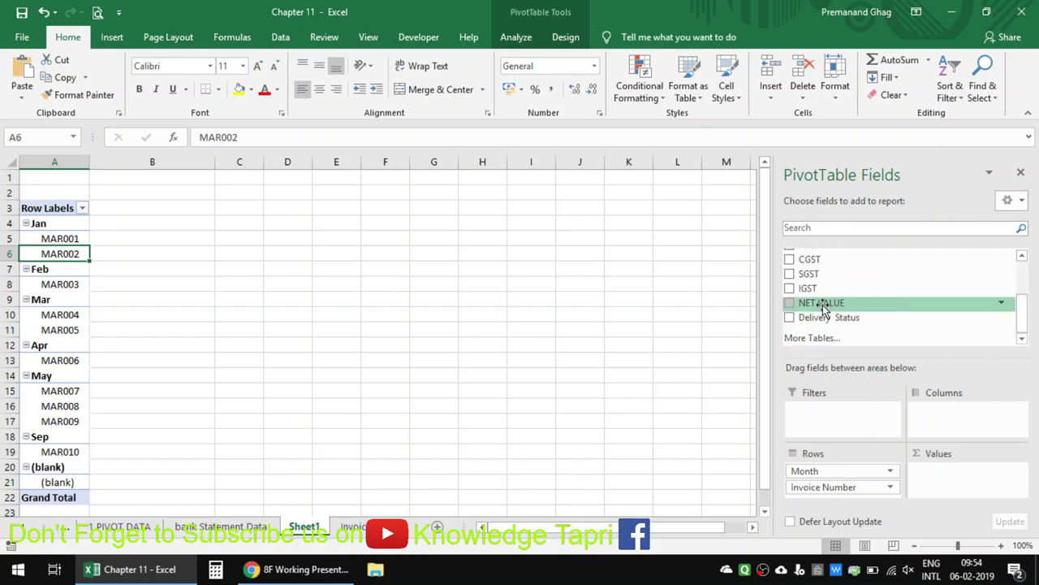
pyautogui.moveTo(822, 305); pyautogui.dragTo(970, 481)
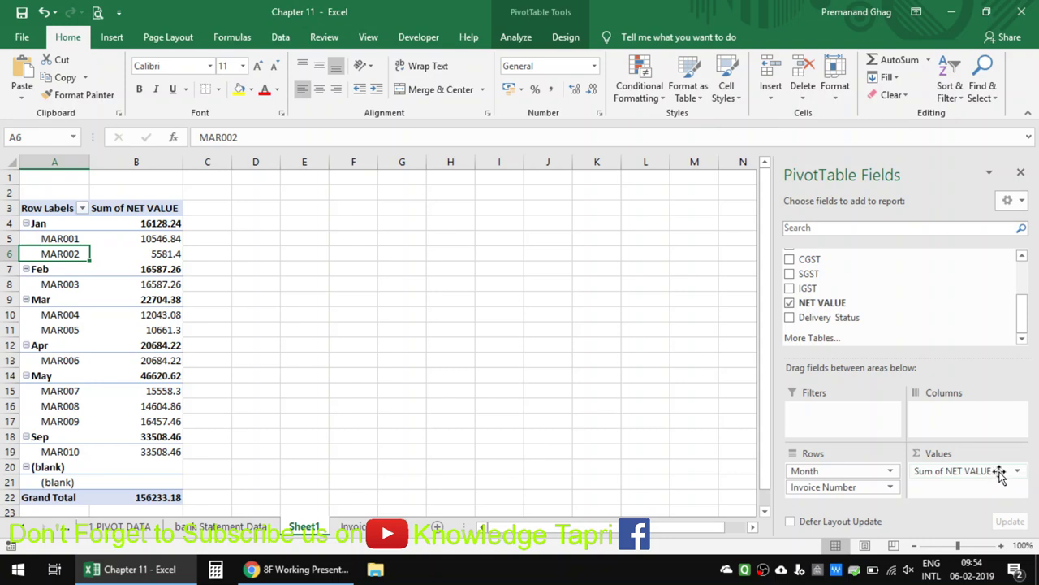
pyautogui.click(1019, 471)
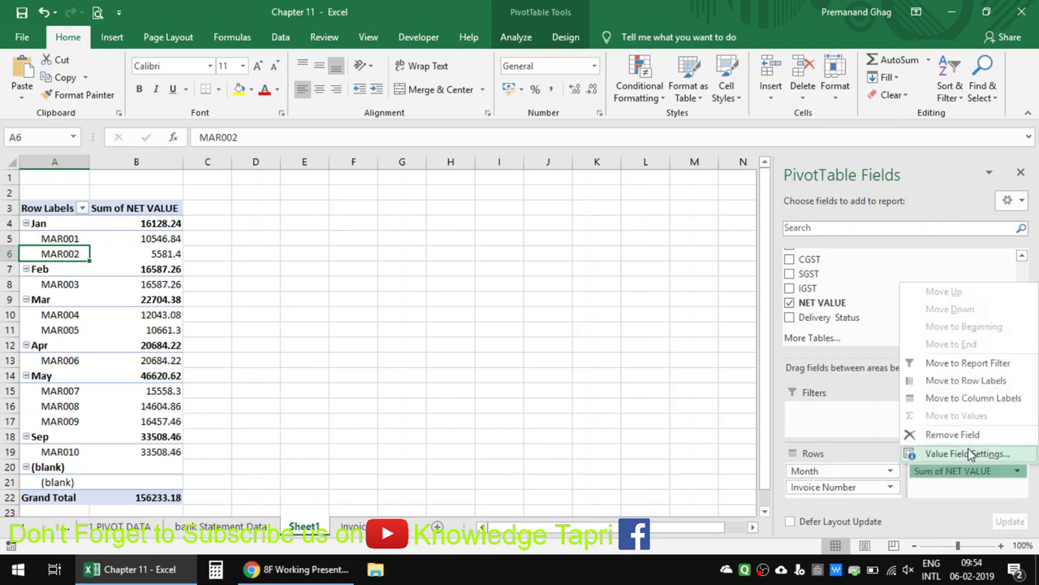
pyautogui.click(967, 453)
pyautogui.click(580, 355)
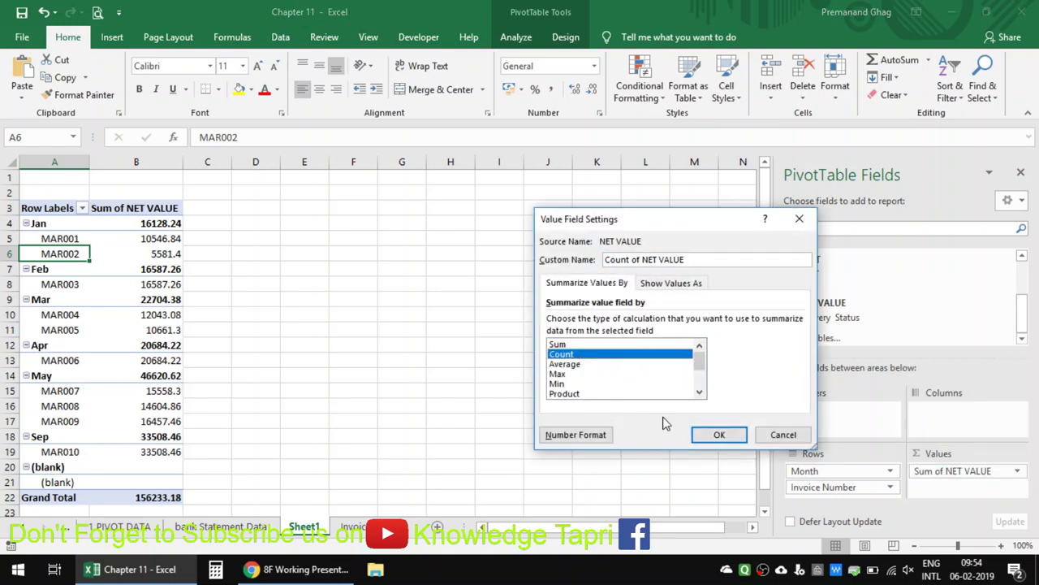
pyautogui.click(718, 435)
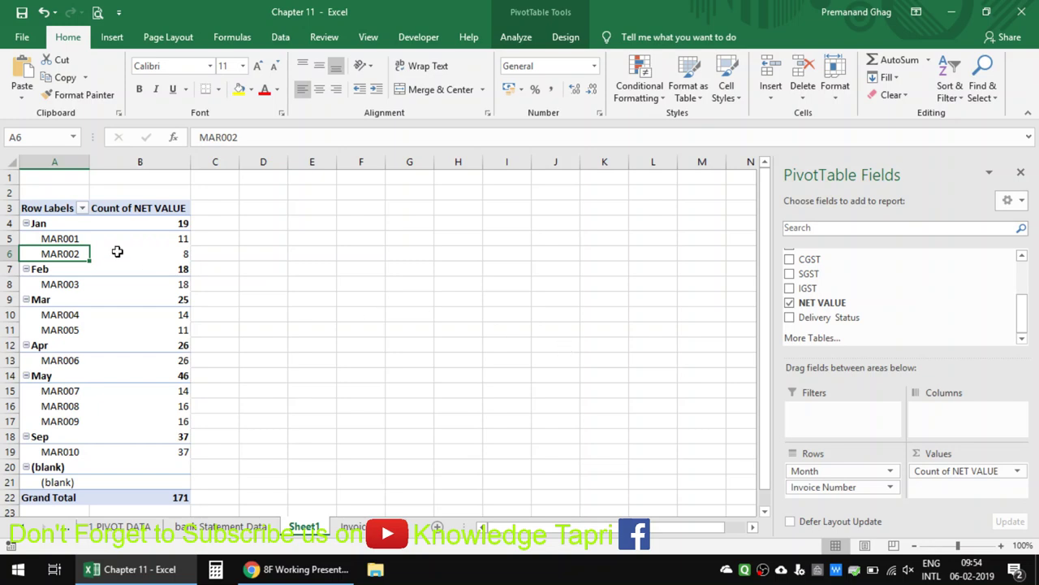
# Replace Count of NET VALUE with Count of Invoice Number in the pivot values.
pyautogui.rightClick(54, 234)
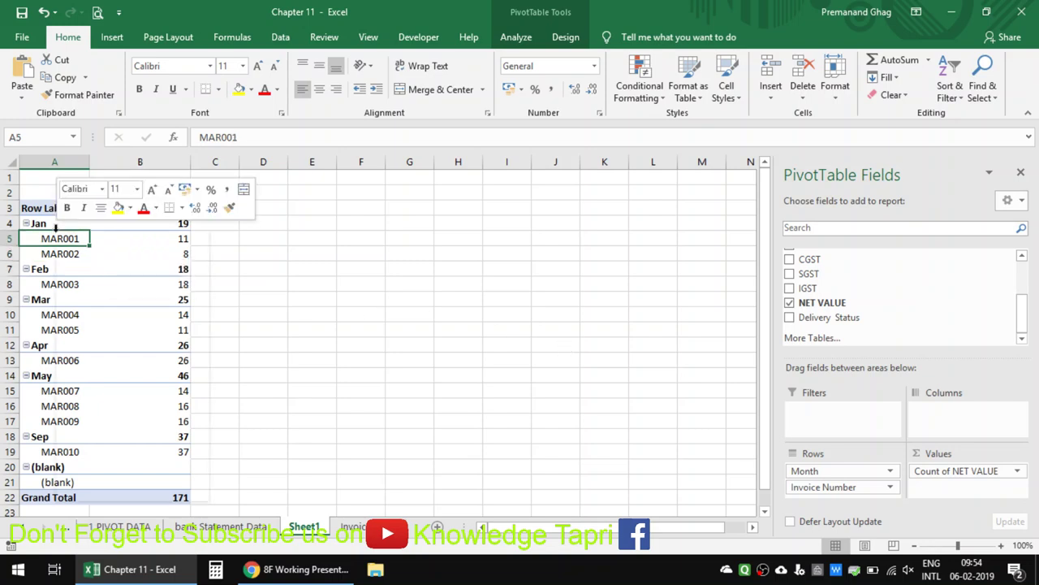
pyautogui.click(970, 469)
pyautogui.moveTo(970, 469); pyautogui.dragTo(922, 301)
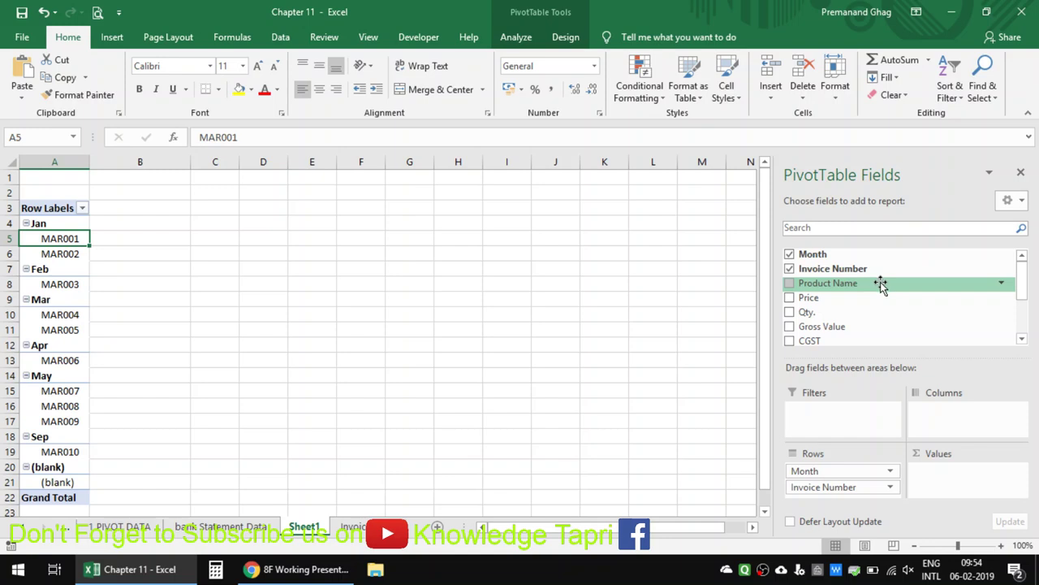
pyautogui.moveTo(837, 269); pyautogui.dragTo(966, 479)
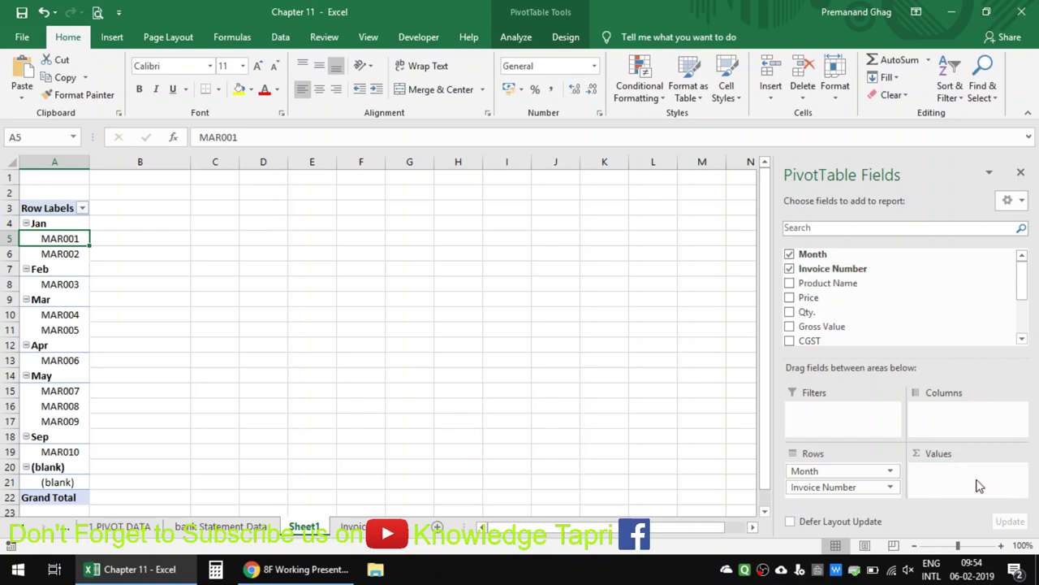
# Review the row-label context menus and toggle subtotals for the Month field.
pyautogui.rightClick(151, 267)
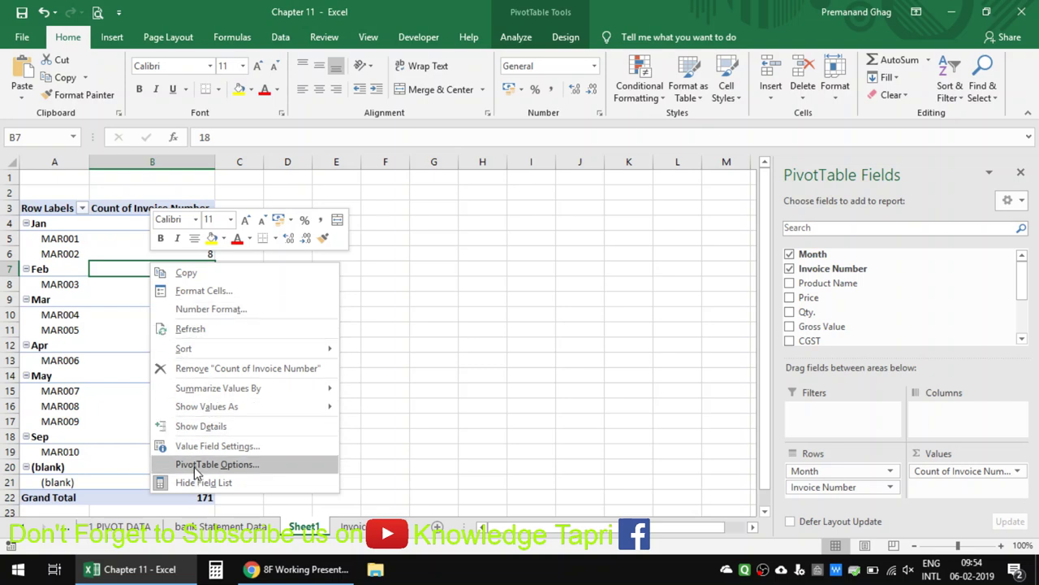
pyautogui.rightClick(75, 255)
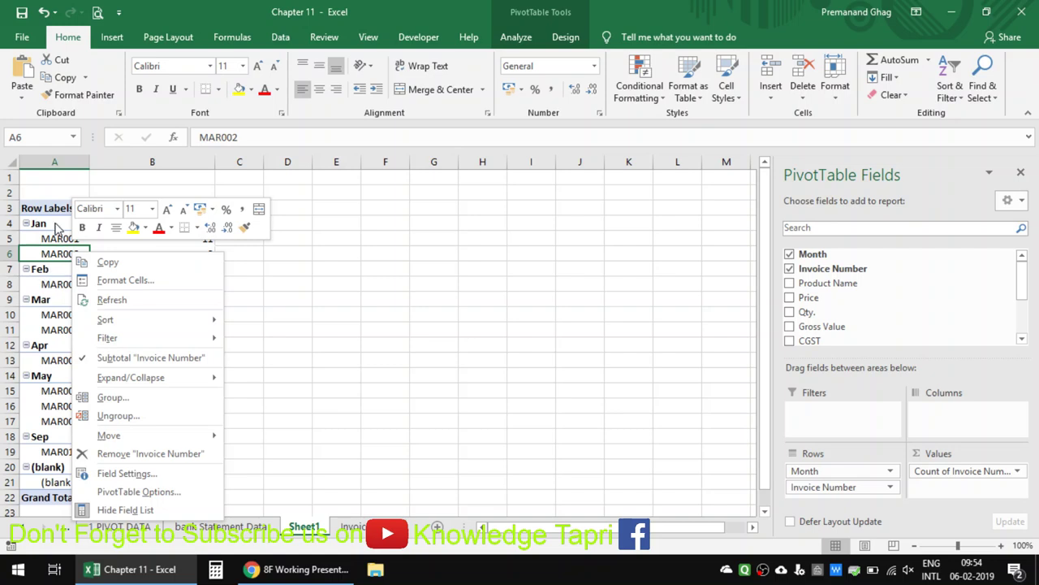
pyautogui.rightClick(55, 228)
pyautogui.press('Escape')
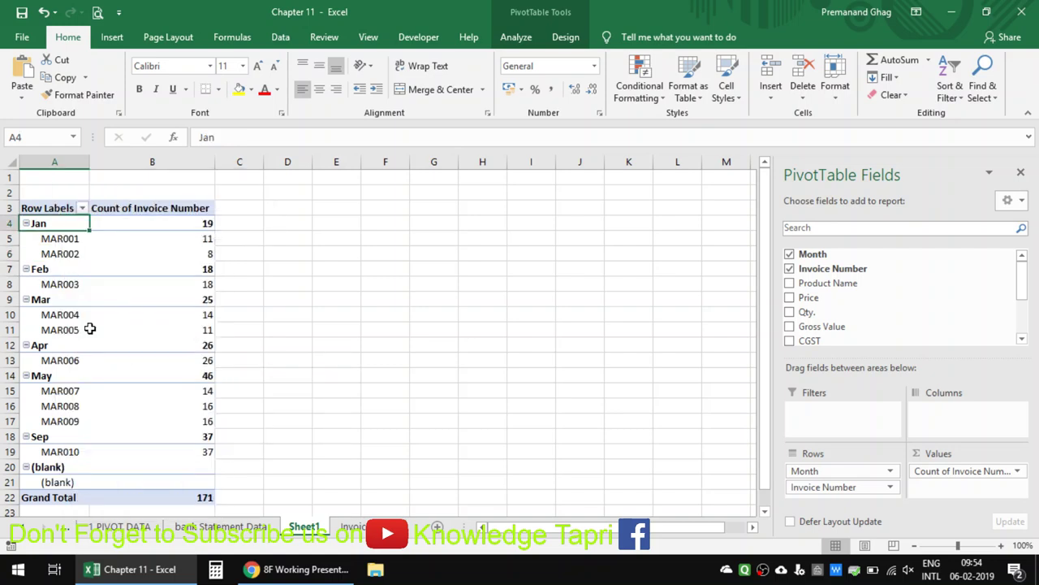
pyautogui.rightClick(64, 228)
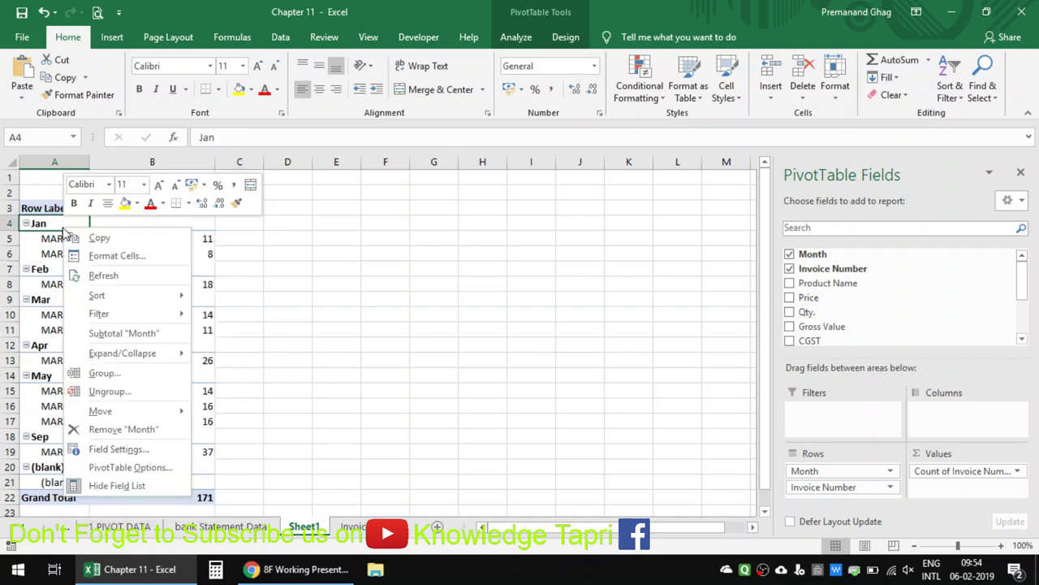
pyautogui.click(116, 337)
pyautogui.rightClick(72, 253)
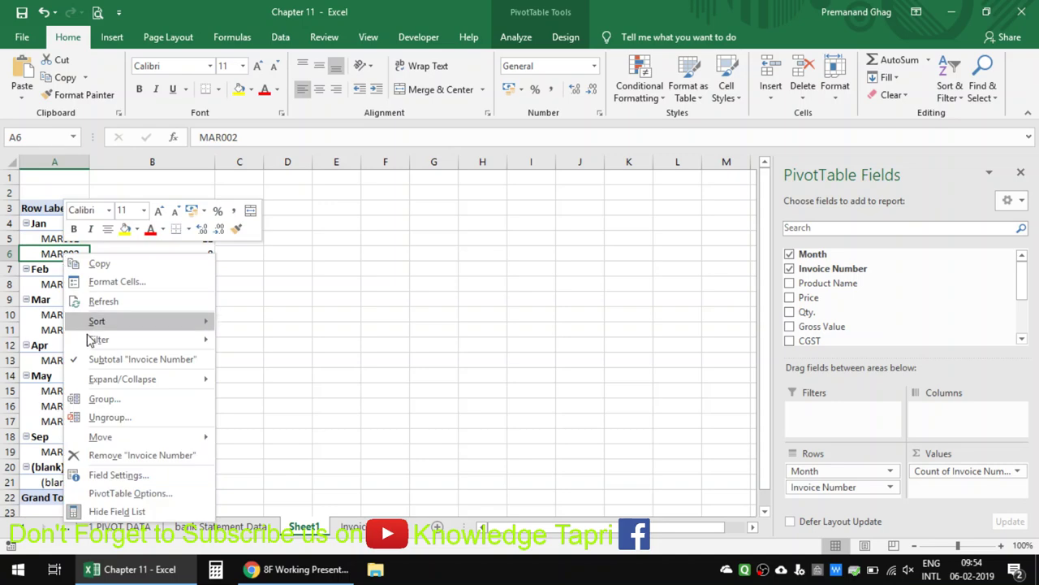
pyautogui.click(114, 359)
pyautogui.rightClick(55, 248)
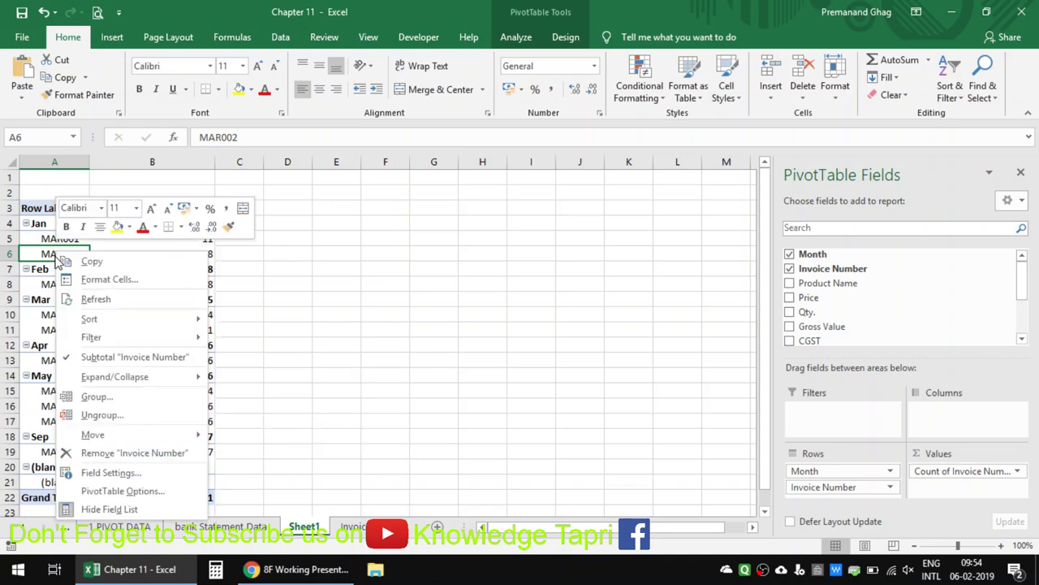
pyautogui.click(123, 491)
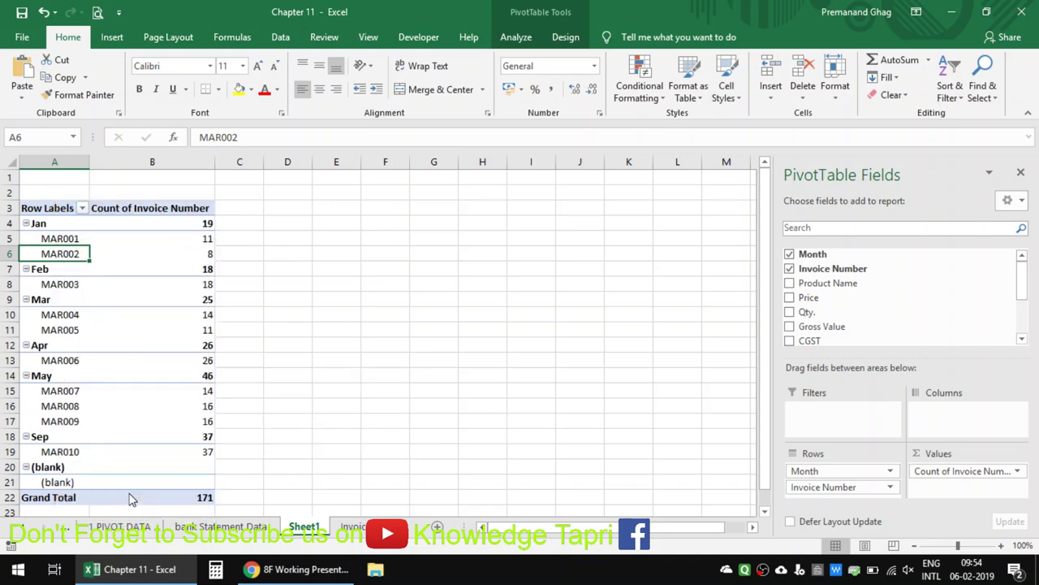
pyautogui.click(181, 244)
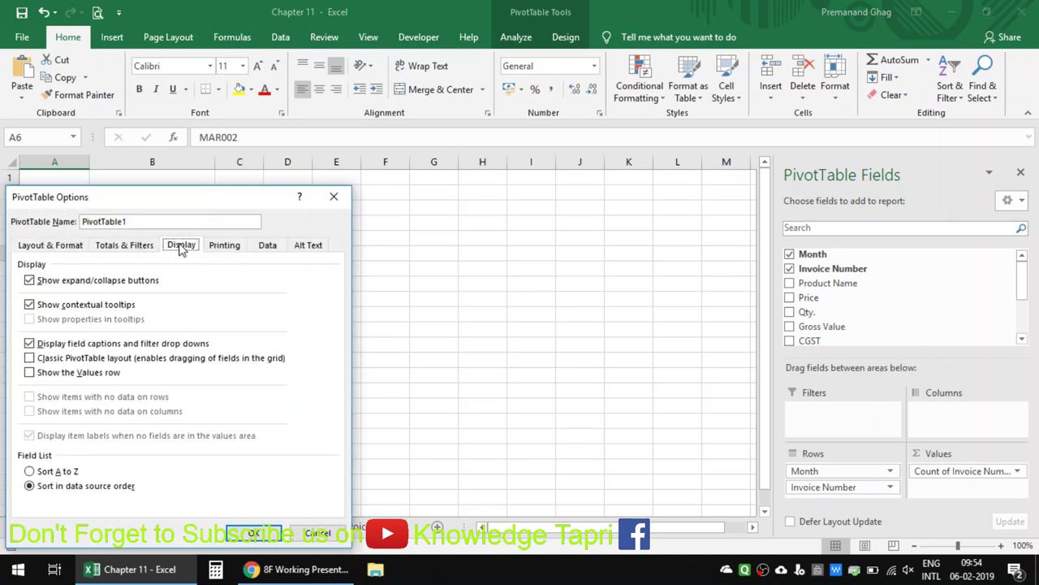
pyautogui.click(30, 358)
pyautogui.click(253, 533)
pyautogui.click(158, 325)
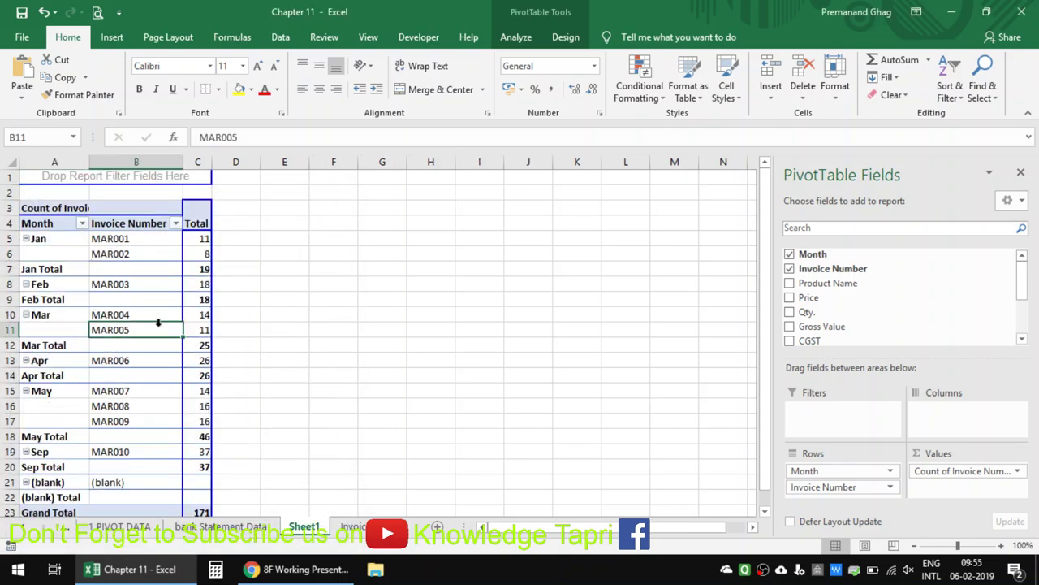
pyautogui.click(177, 247)
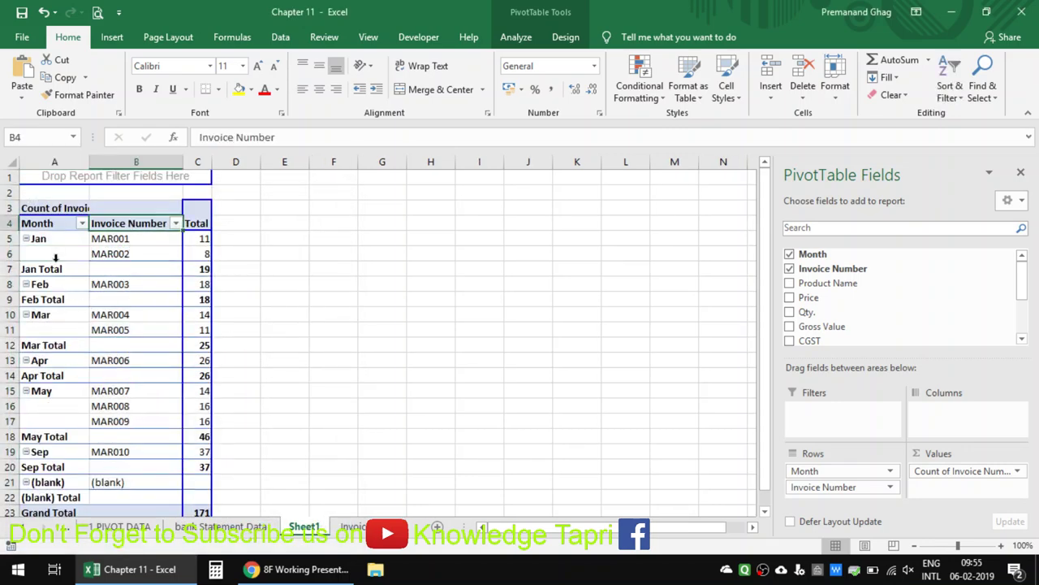
pyautogui.click(136, 232)
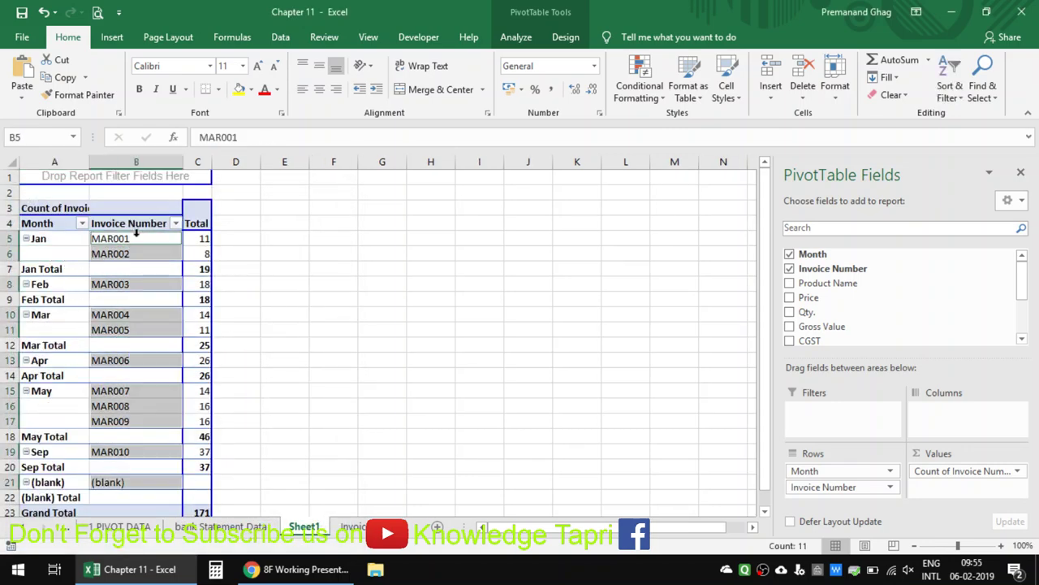
pyautogui.click(205, 242)
pyautogui.click(202, 256)
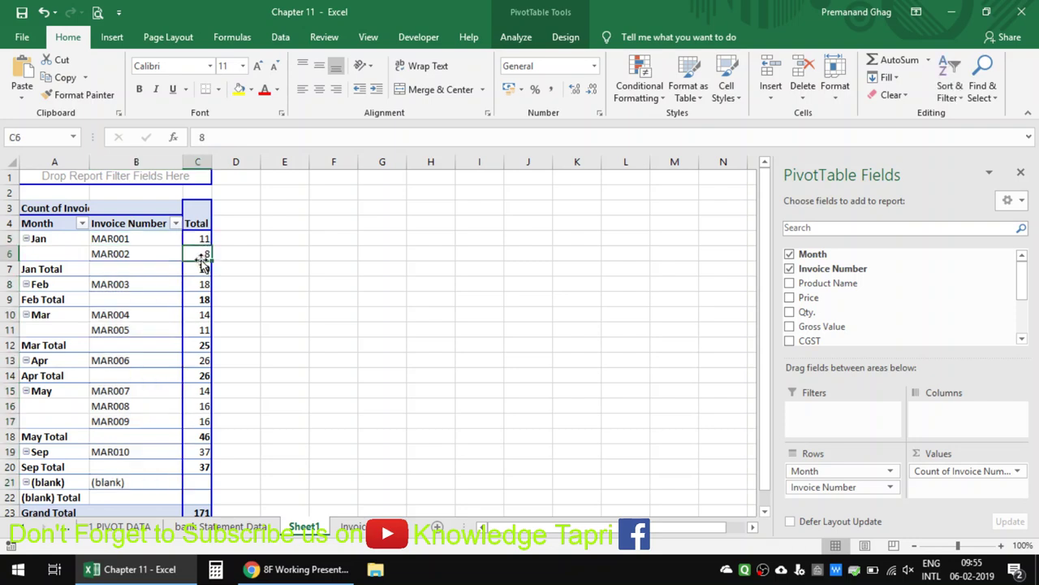
pyautogui.click(110, 283)
pyautogui.click(123, 316)
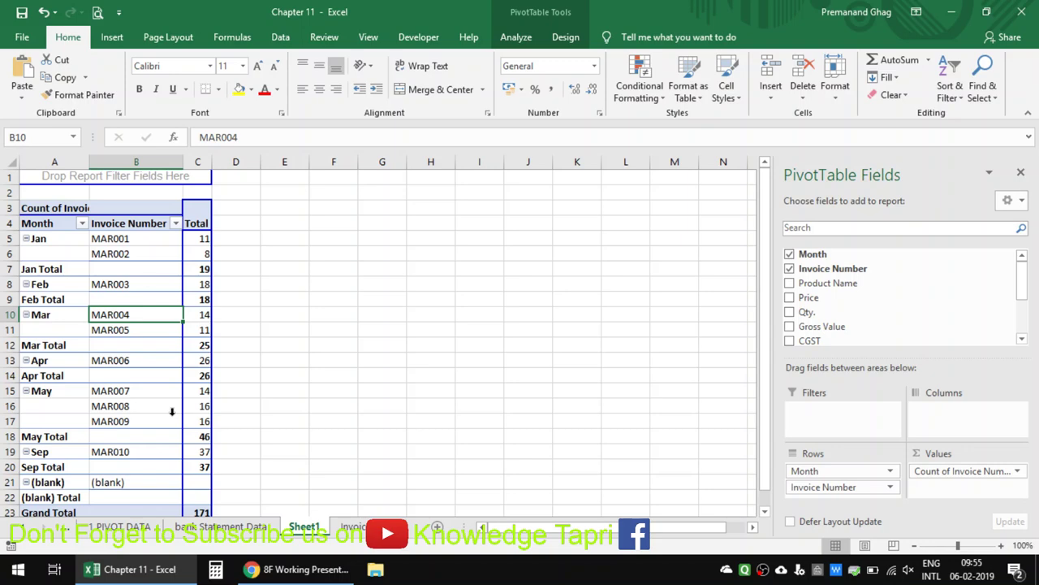
pyautogui.scroll(-2, 172, 412)
pyautogui.scroll(2, 166, 415)
pyautogui.click(136, 330)
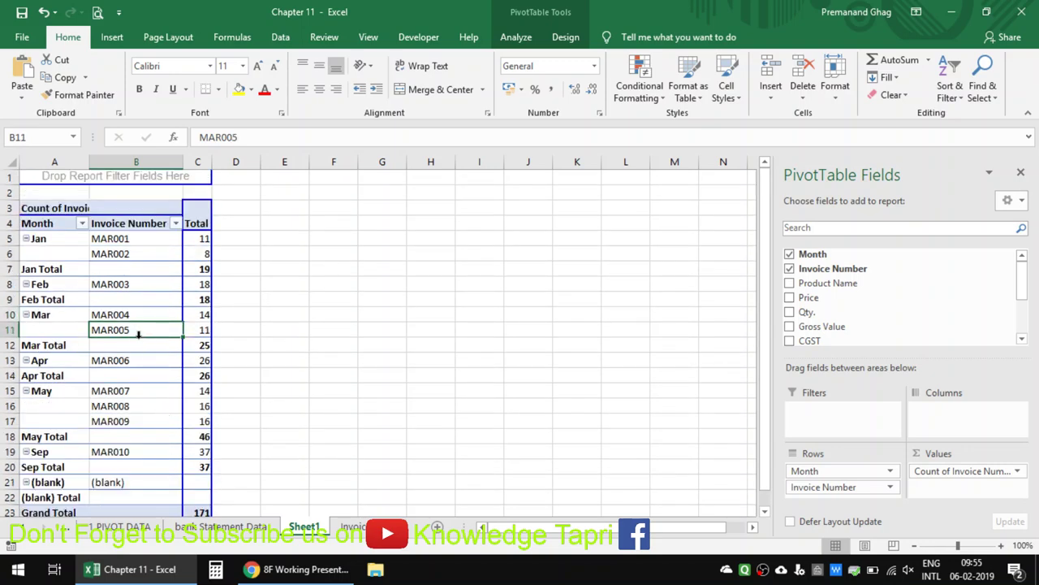
pyautogui.click(133, 363)
pyautogui.click(131, 393)
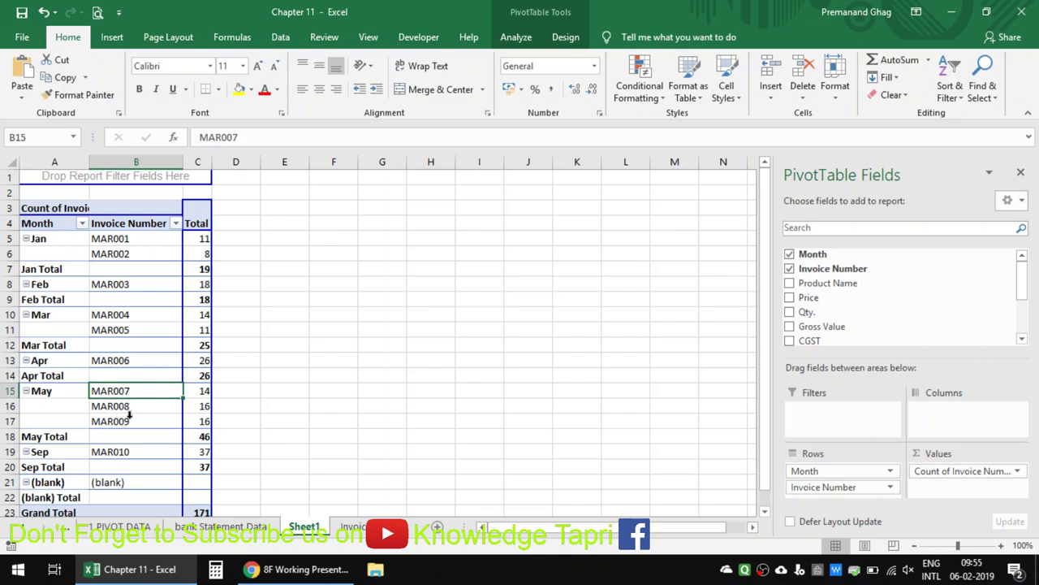
pyautogui.click(129, 424)
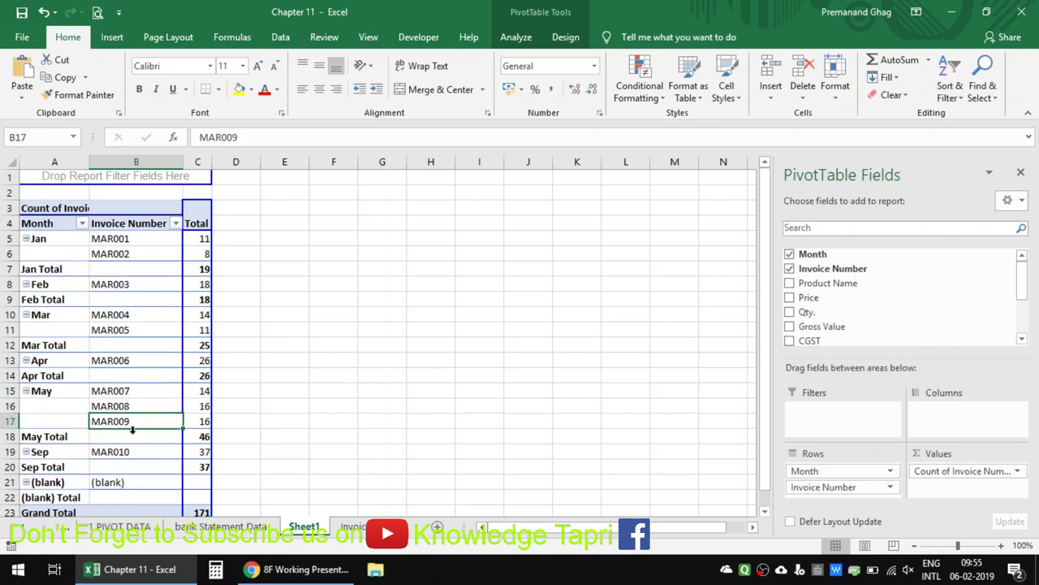
pyautogui.click(110, 270)
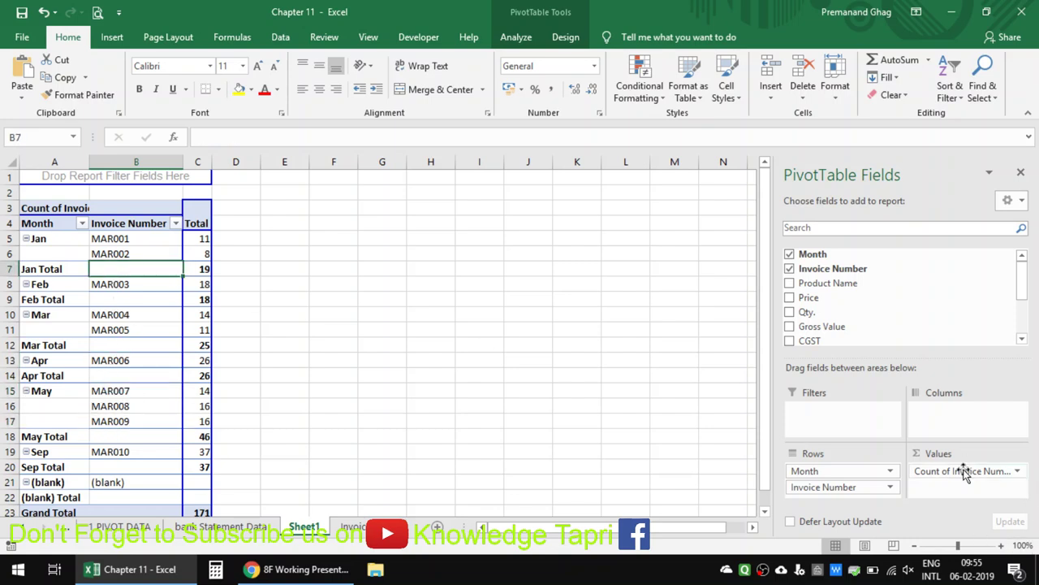
# Remove Count of Invoice Number from Values and clear the Jan Month filter on Invoice Data.
pyautogui.moveTo(963, 471); pyautogui.dragTo(914, 299)
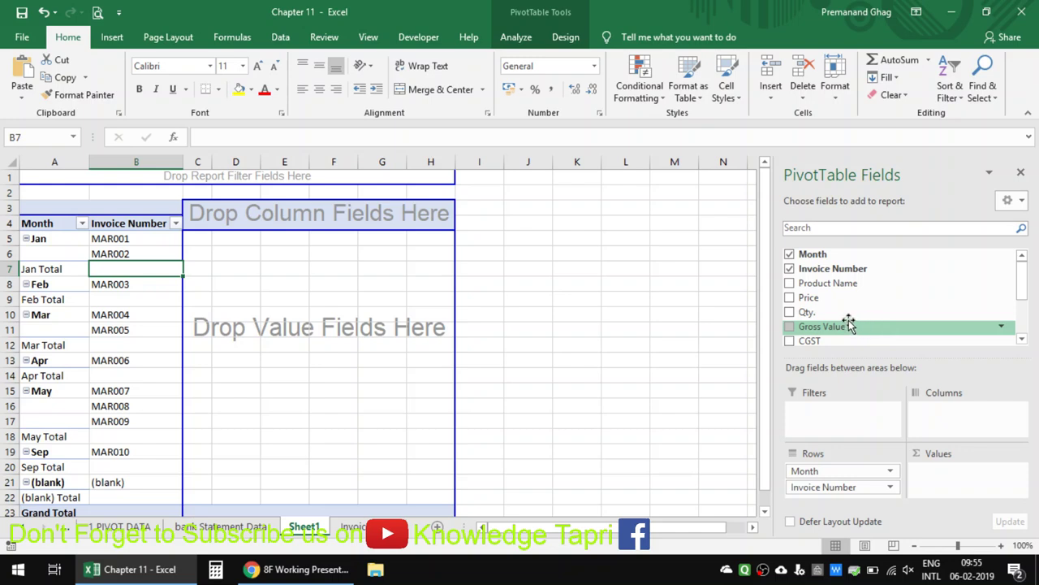
pyautogui.moveTo(823, 298)
pyautogui.mouseDown()
pyautogui.moveTo(848, 311)
pyautogui.moveTo(390, 316)
pyautogui.moveTo(533, 318)
pyautogui.moveTo(995, 484)
pyautogui.moveTo(553, 294)
pyautogui.mouseUp()
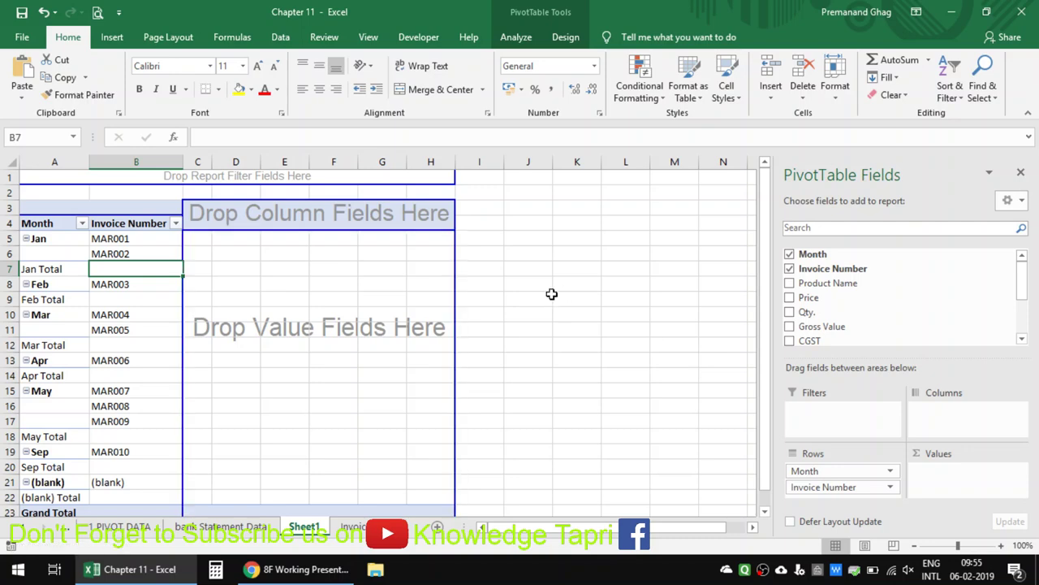
pyautogui.click(353, 526)
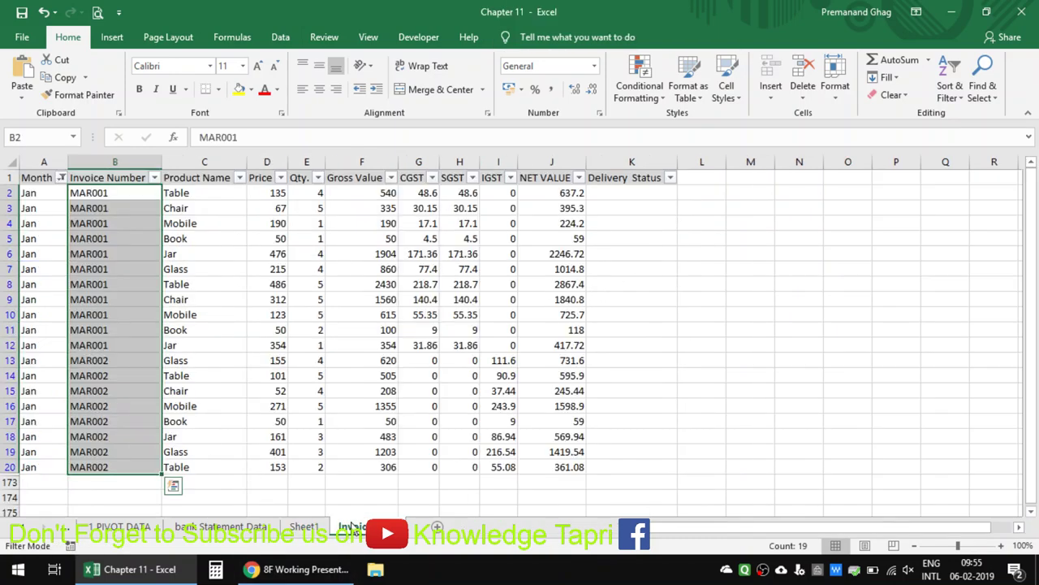
pyautogui.click(64, 225)
pyautogui.click(96, 221)
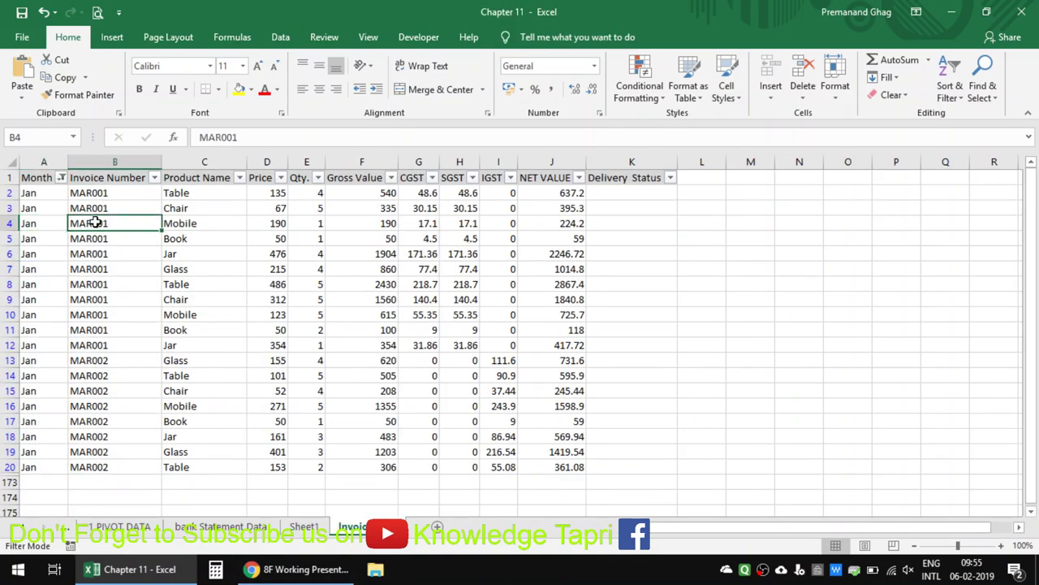
pyautogui.hotkey('alt', 'a')
pyautogui.press('c')
pyautogui.click(175, 238)
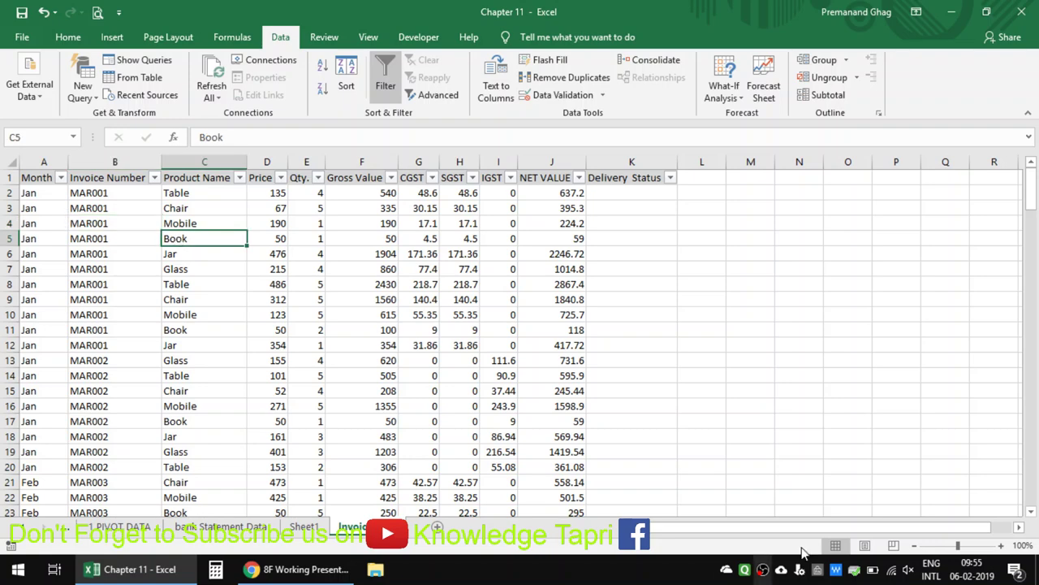
# On Sheet1, replace the Invoice Number rows with Product Name and add Price as a row field.
pyautogui.click(305, 526)
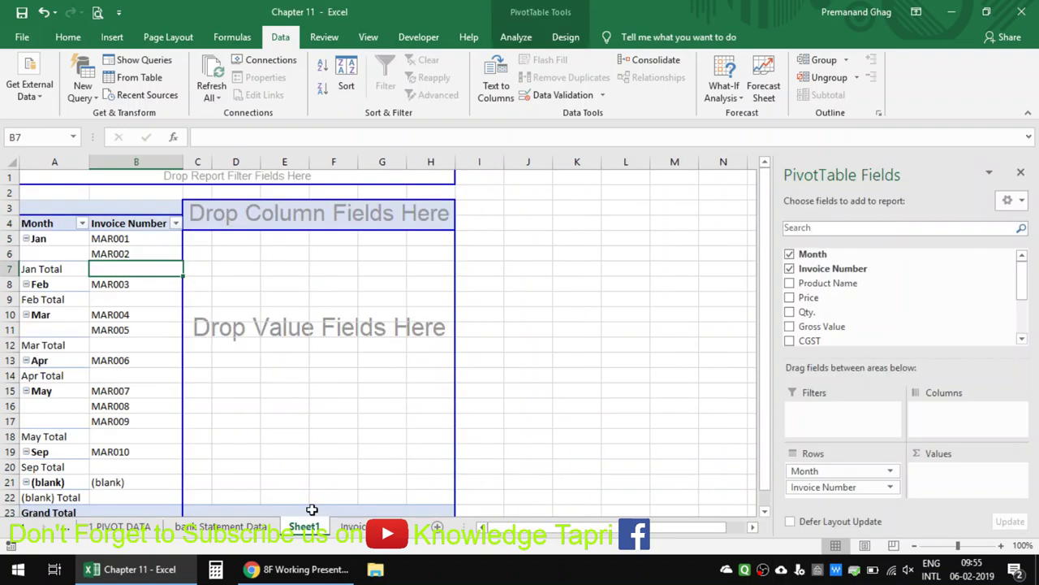
pyautogui.click(138, 299)
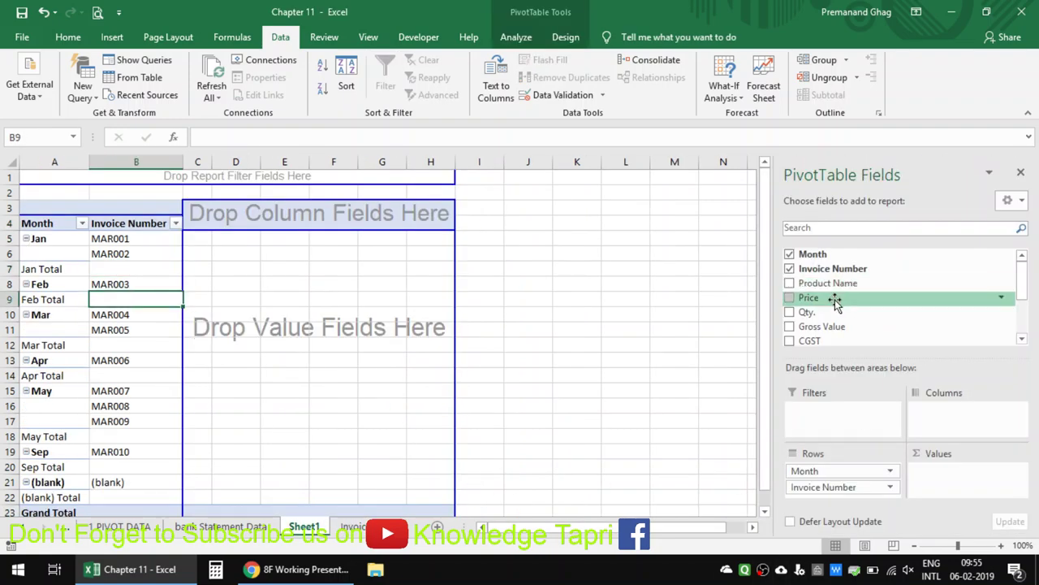
pyautogui.moveTo(827, 282)
pyautogui.mouseDown()
pyautogui.moveTo(837, 460)
pyautogui.moveTo(824, 495)
pyautogui.moveTo(812, 321)
pyautogui.mouseUp()
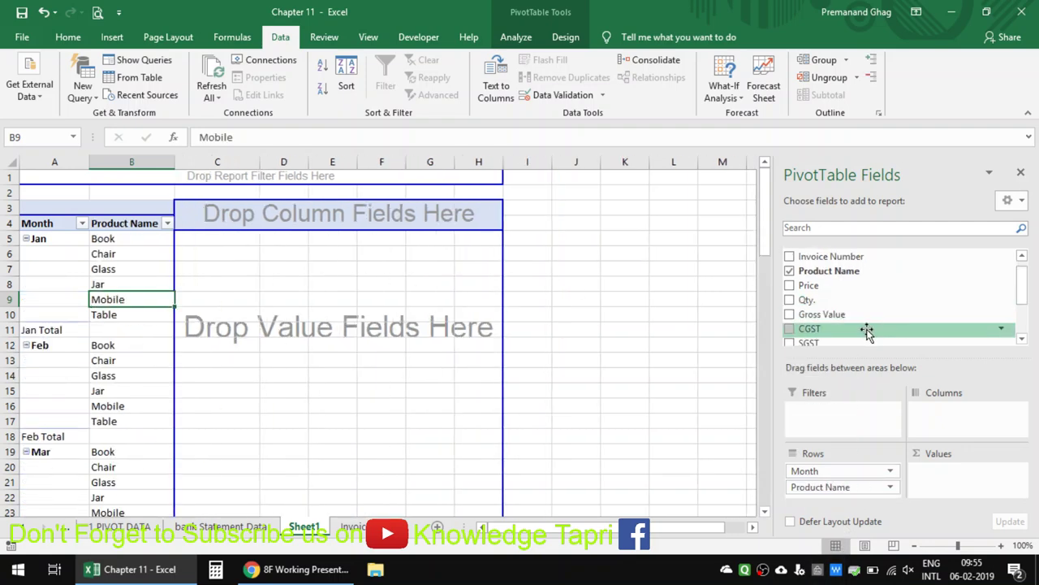
pyautogui.moveTo(835, 286)
pyautogui.mouseDown()
pyautogui.moveTo(867, 325)
pyautogui.moveTo(844, 500)
pyautogui.mouseUp()
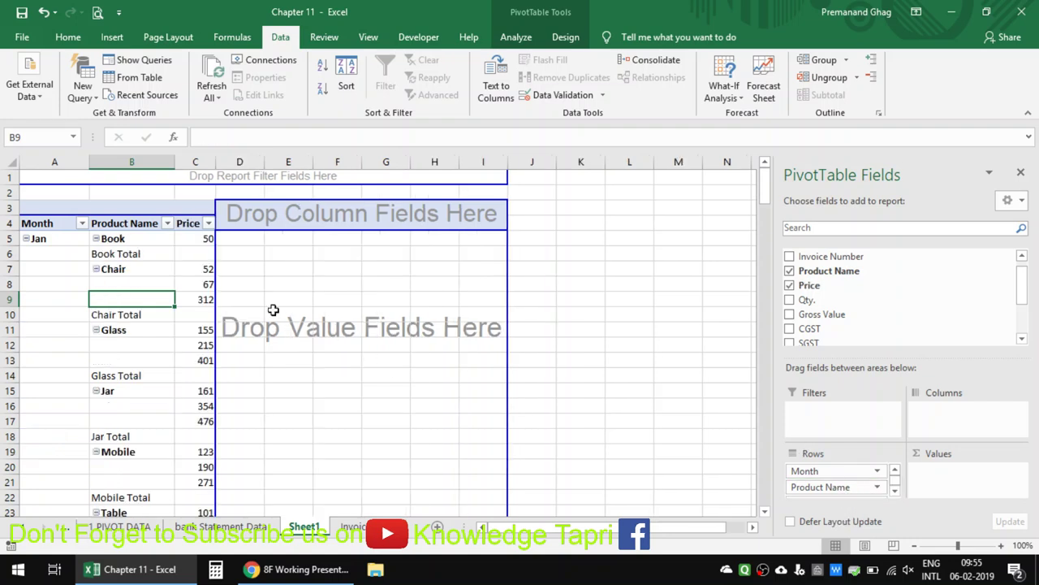
# Inspect the Chair item's listed prices 52, 67 and 312 in the pivot.
pyautogui.click(161, 263)
pyautogui.click(151, 288)
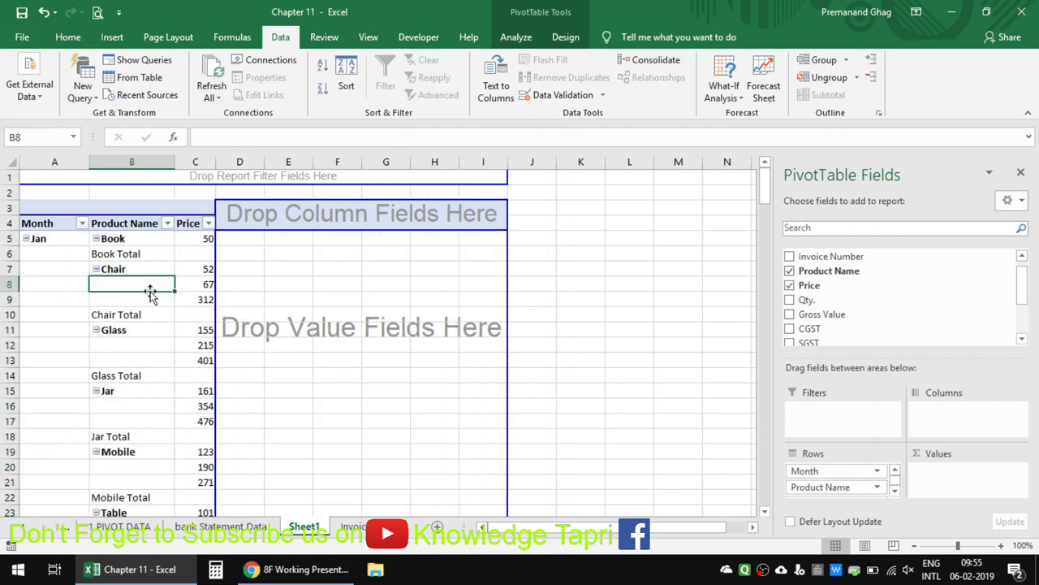
pyautogui.click(129, 270)
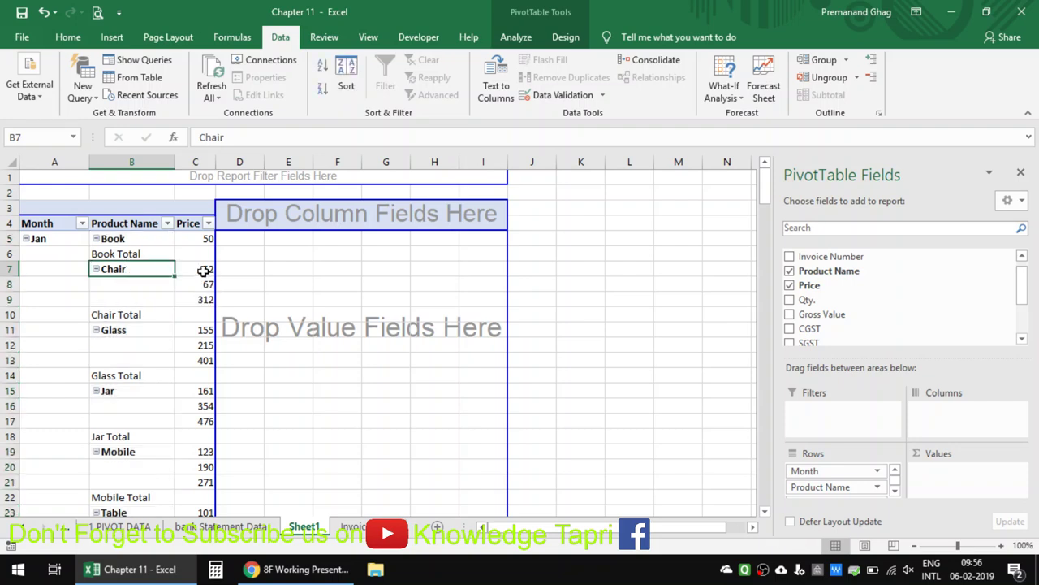
pyautogui.click(203, 271)
pyautogui.click(198, 286)
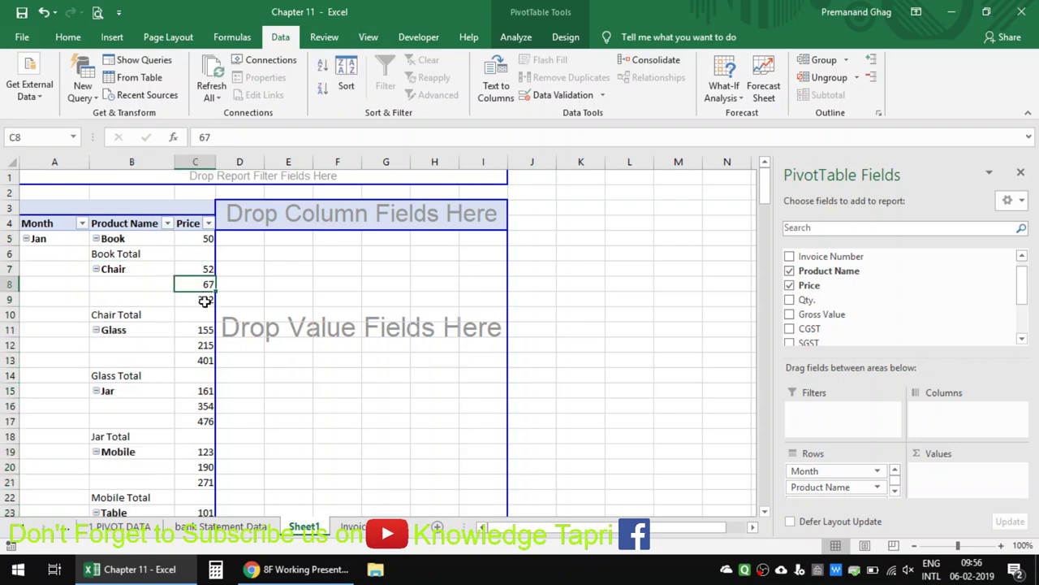
pyautogui.click(204, 301)
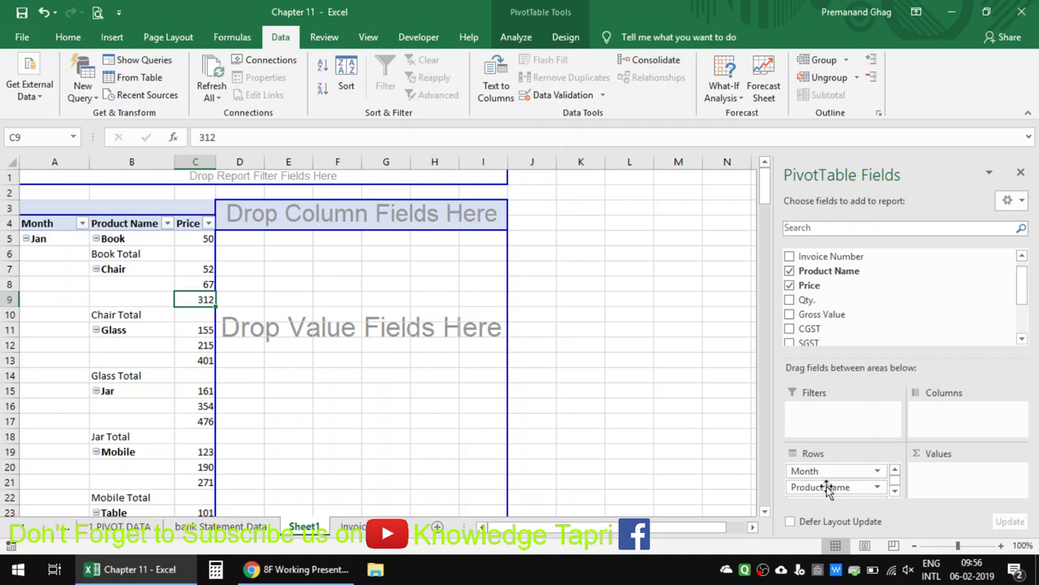
# Move Price from Rows into Values as Sum of Price.
pyautogui.scroll(-3, 69, 320)
pyautogui.scroll(3, 66, 324)
pyautogui.scroll(-5, 66, 324)
pyautogui.scroll(-3, 64, 324)
pyautogui.scroll(4, 63, 324)
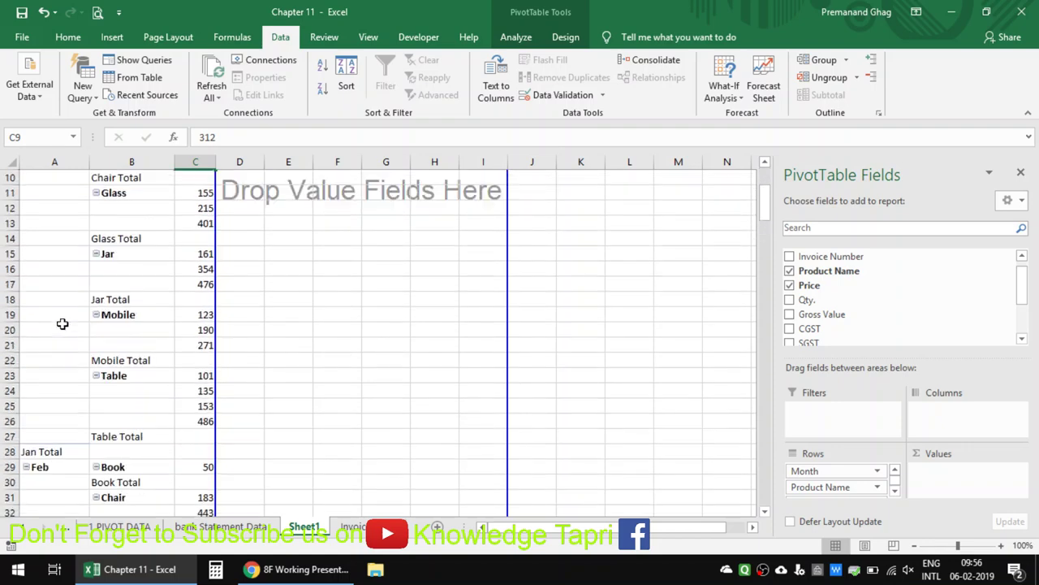
pyautogui.scroll(3, 63, 324)
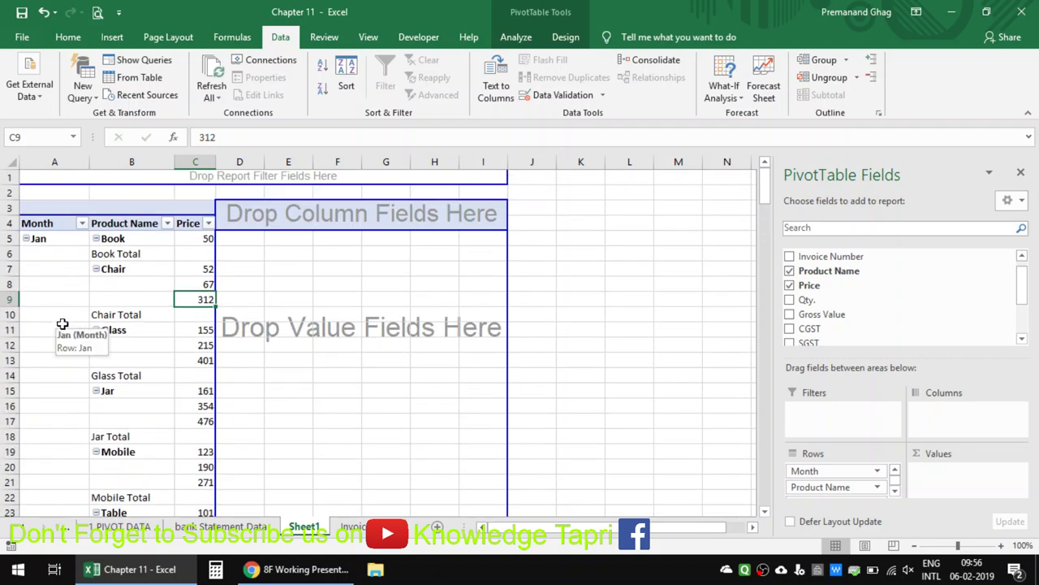
pyautogui.click(894, 490)
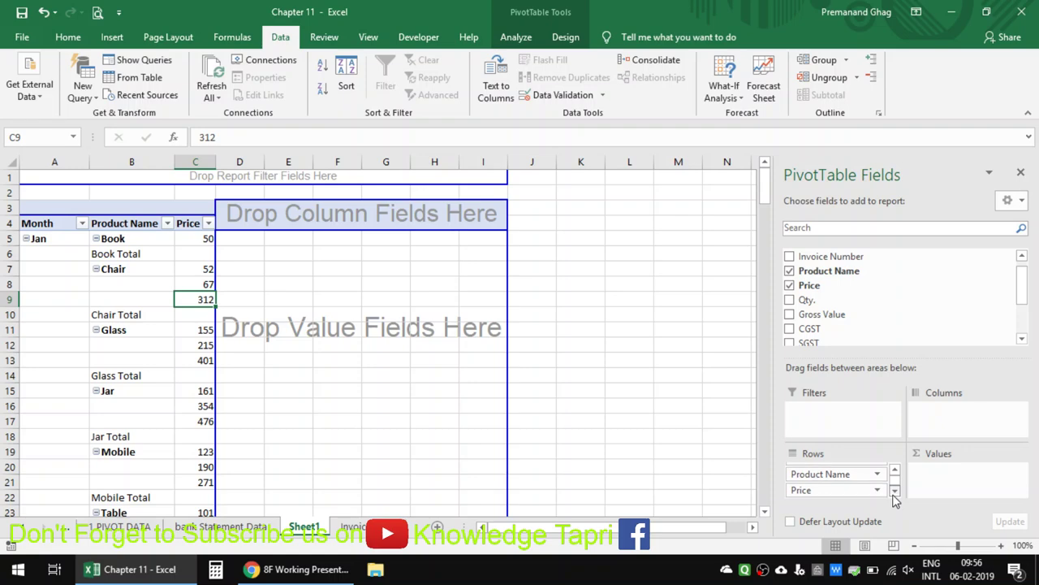
pyautogui.moveTo(849, 490); pyautogui.dragTo(955, 484)
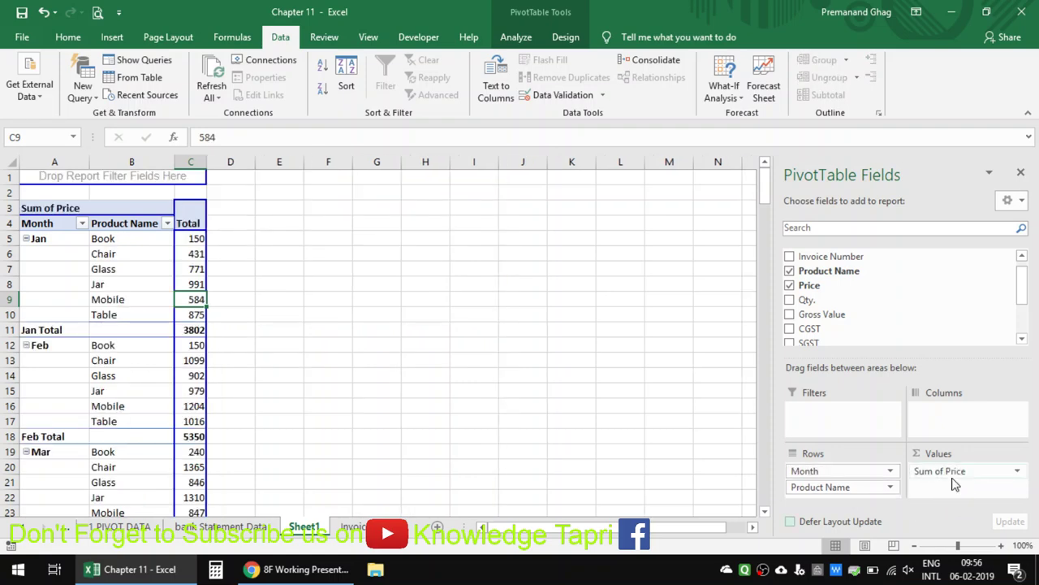
# Change the Price value summary from Sum to Average.
pyautogui.click(1016, 471)
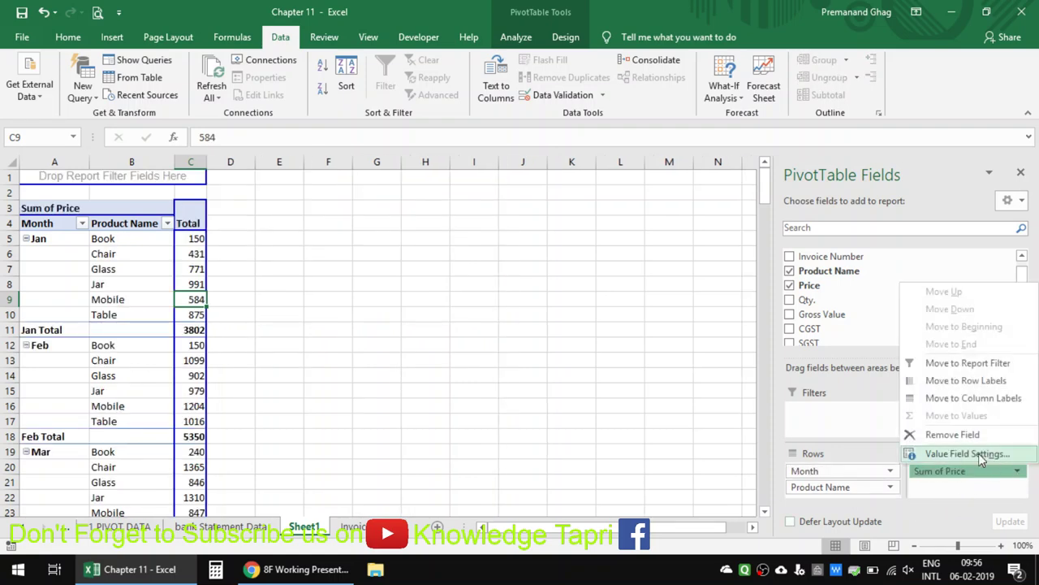
pyautogui.click(979, 454)
pyautogui.click(569, 364)
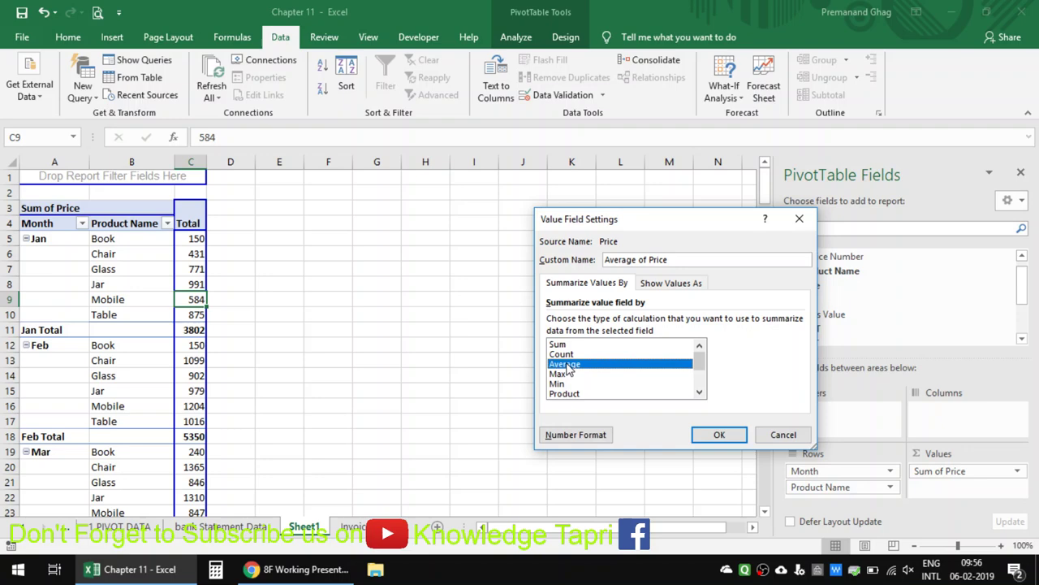
pyautogui.click(708, 431)
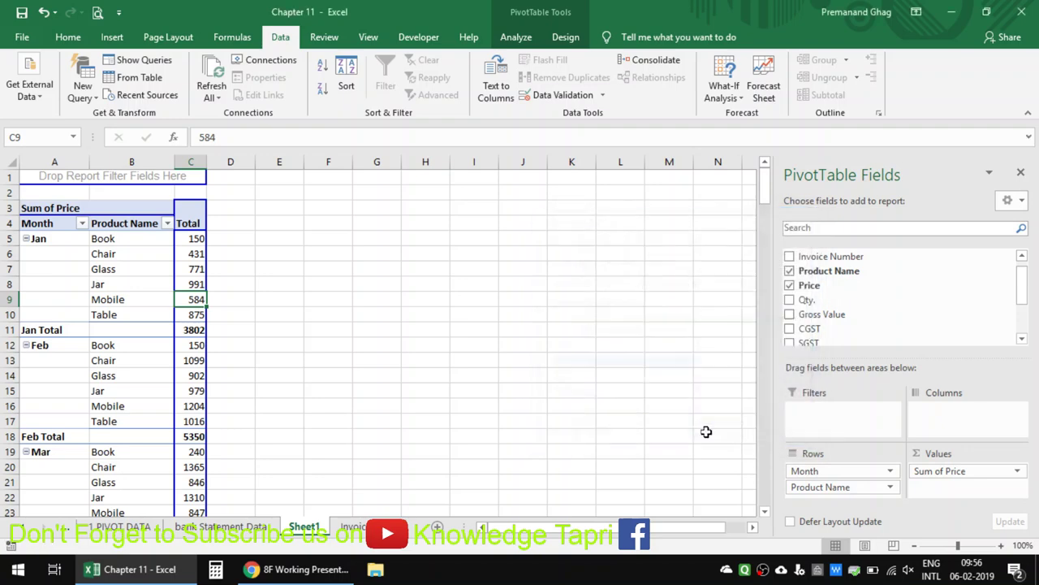
# Apply Comma Style to the pivot's average prices, showing two decimals like Jan Chair 143.67.
pyautogui.click(210, 214)
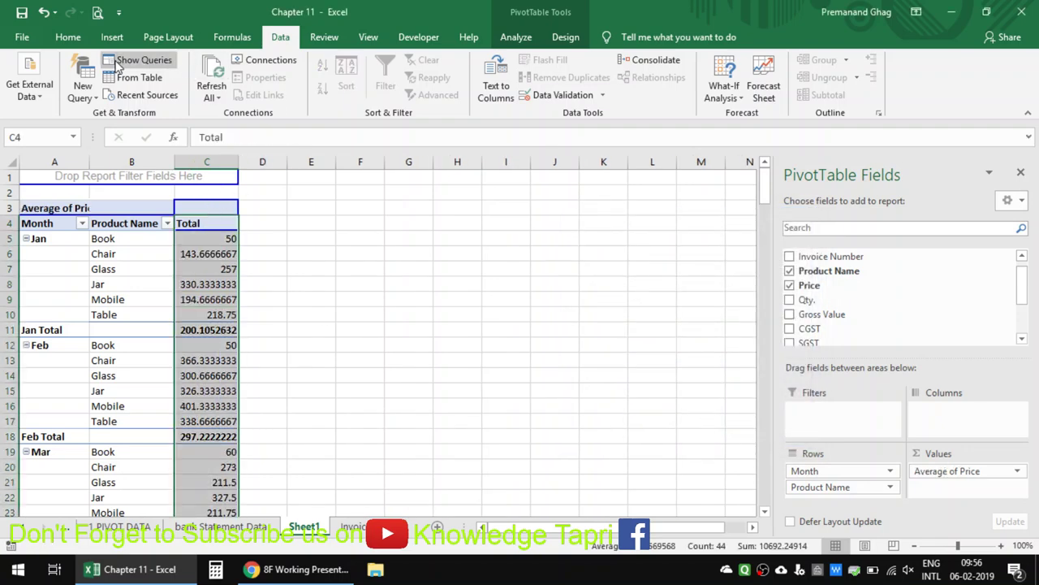
pyautogui.click(68, 37)
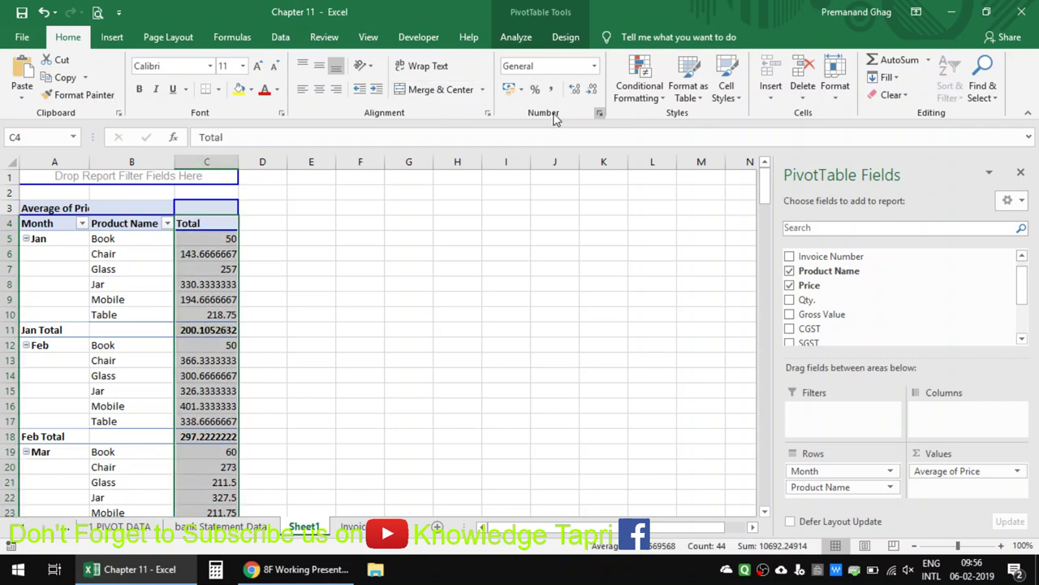
pyautogui.click(551, 90)
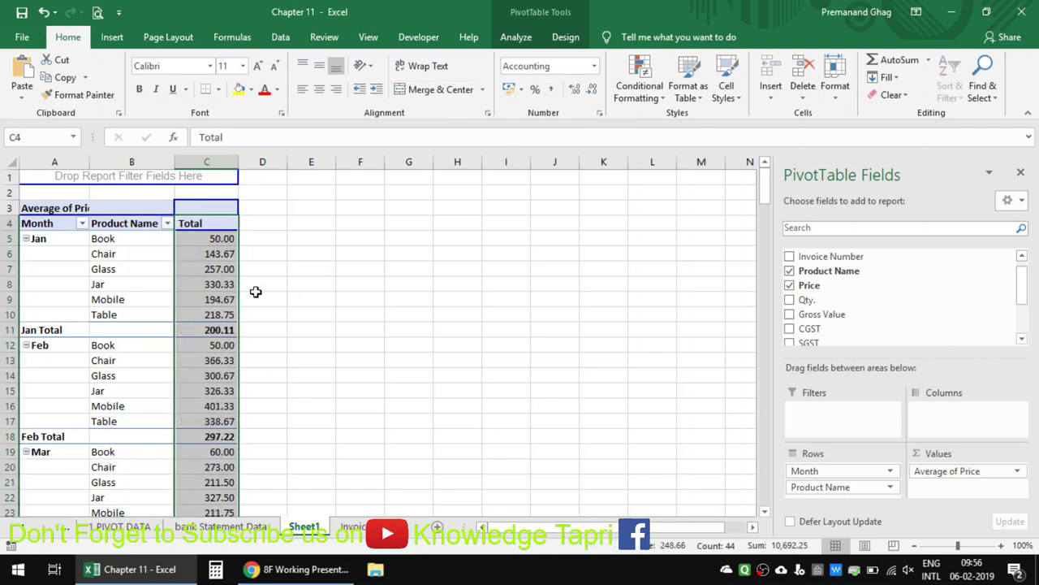
pyautogui.click(216, 314)
pyautogui.click(180, 256)
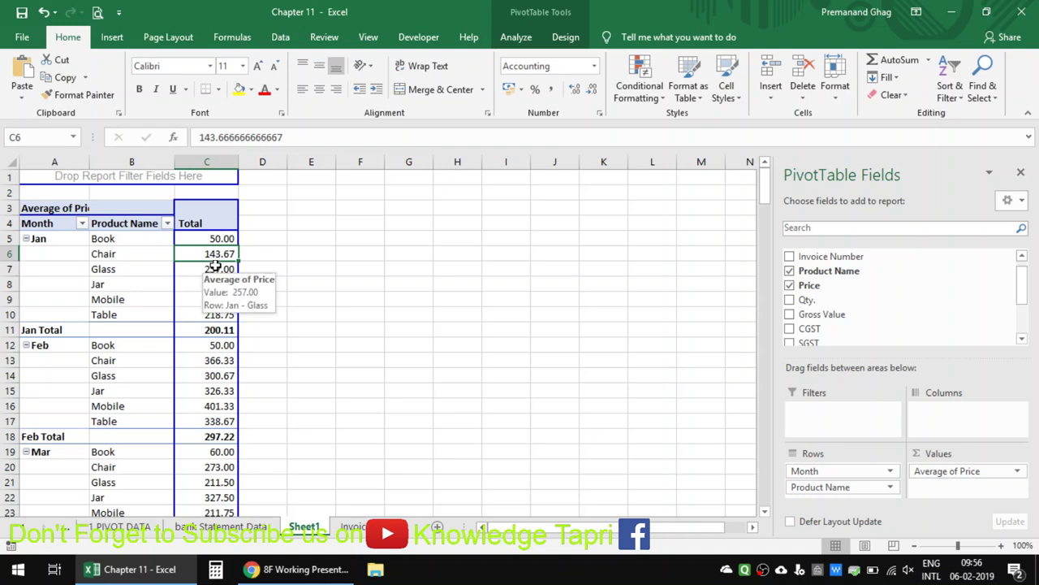
# Filter the invoice data to Product Name Chair and Month Jan.
pyautogui.click(353, 526)
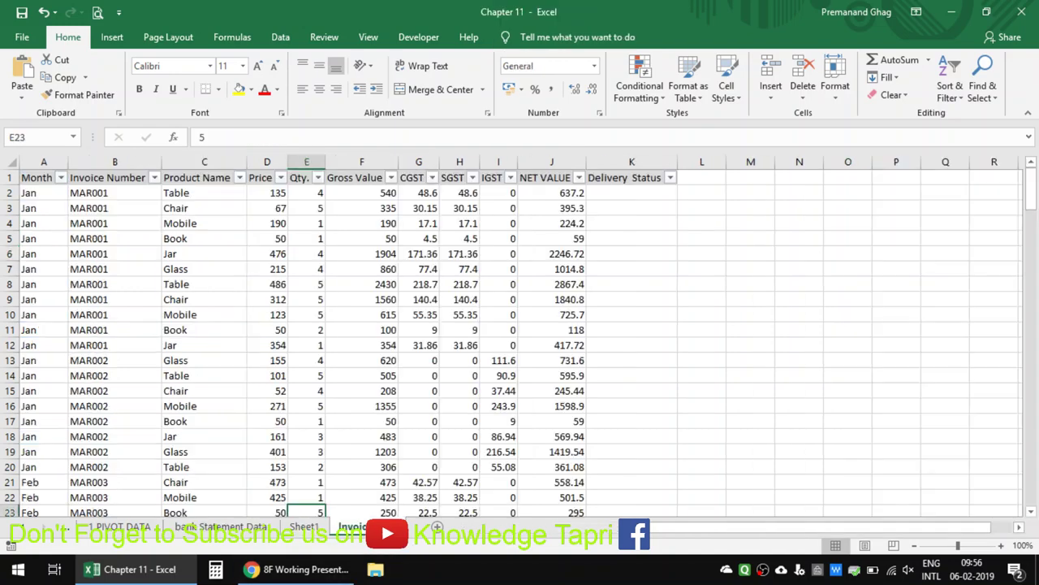
pyautogui.click(154, 192)
pyautogui.click(193, 192)
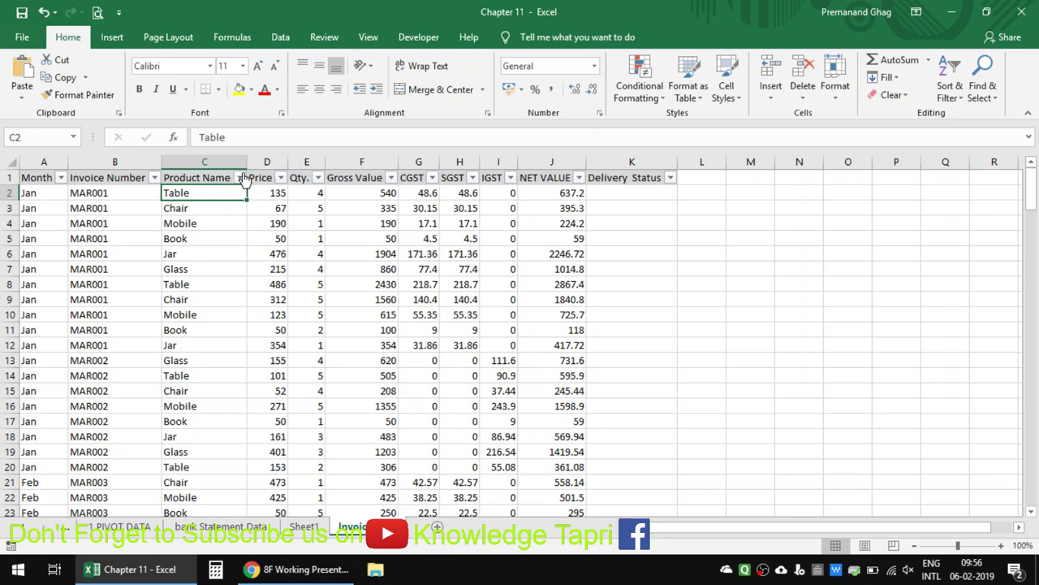
pyautogui.click(240, 177)
pyautogui.click(106, 326)
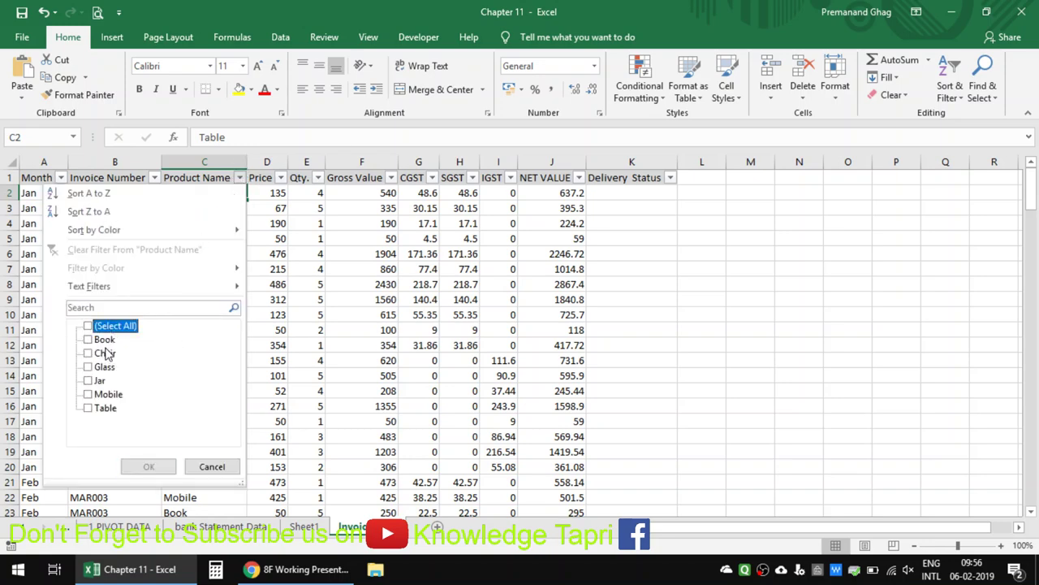
pyautogui.click(103, 353)
pyautogui.click(148, 467)
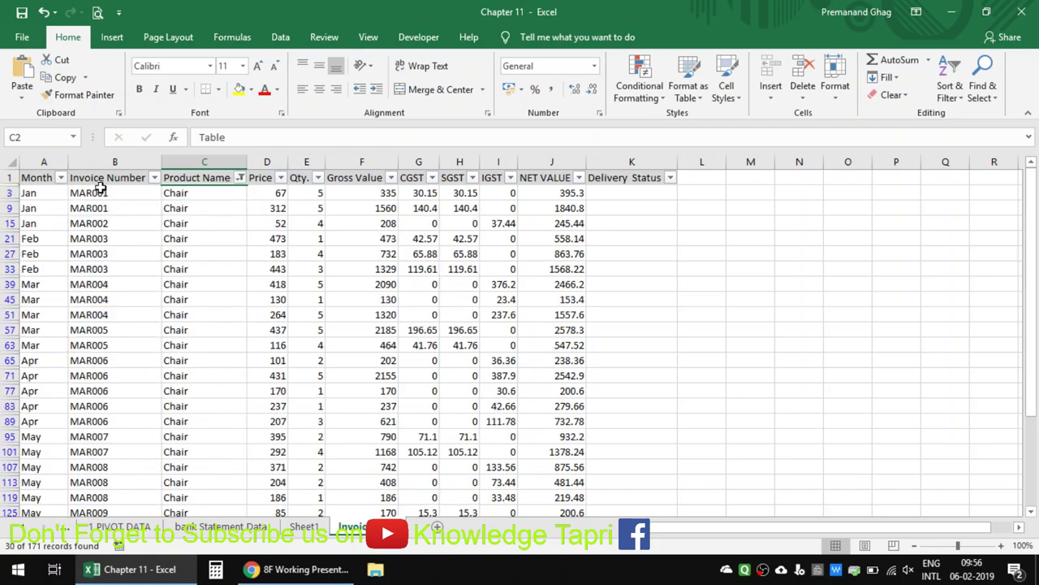
pyautogui.click(61, 177)
pyautogui.click(53, 326)
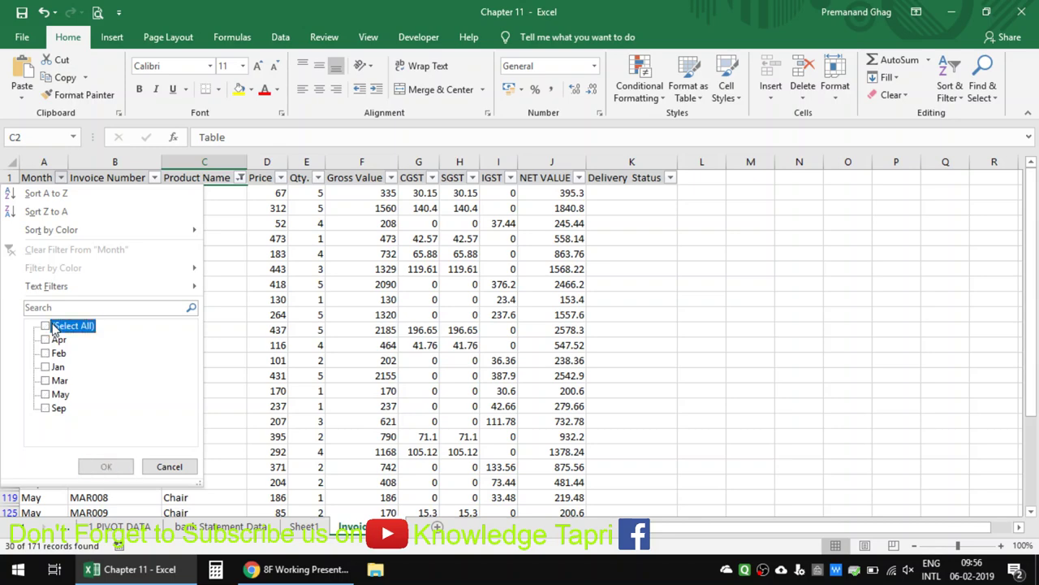
pyautogui.click(45, 366)
pyautogui.click(106, 466)
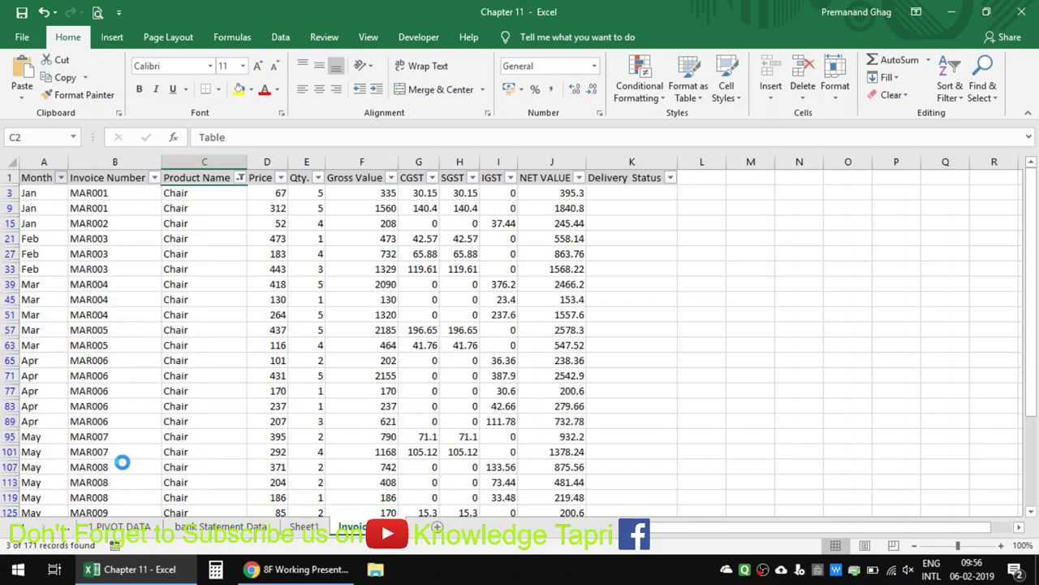
# Enter =SUBTOTAL(1,D3:D15) in D175 to average the Jan Chair prices (143.667).
pyautogui.moveTo(268, 193); pyautogui.dragTo(269, 223)
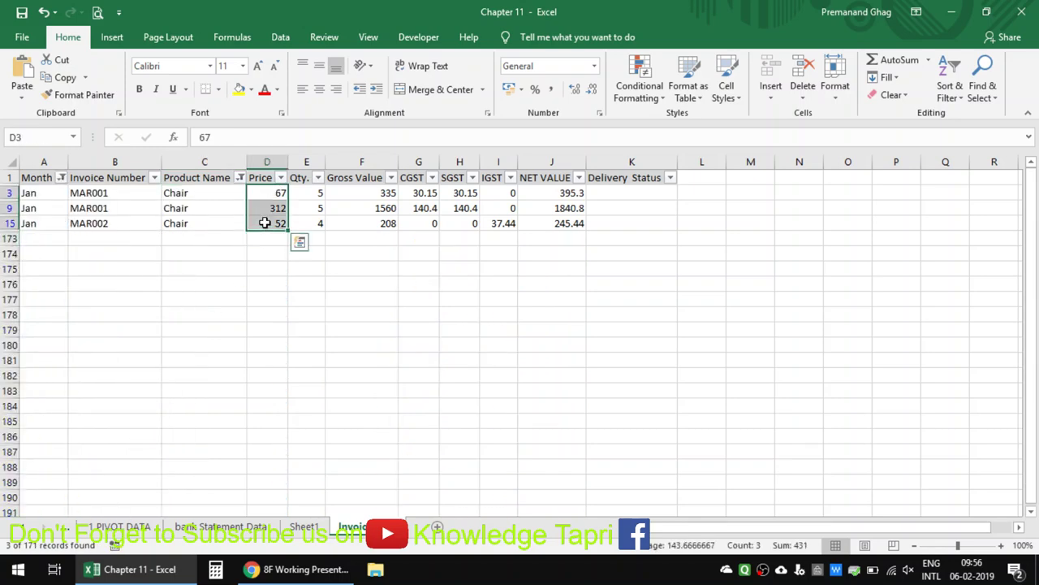
pyautogui.click(266, 269)
pyautogui.write('+A')
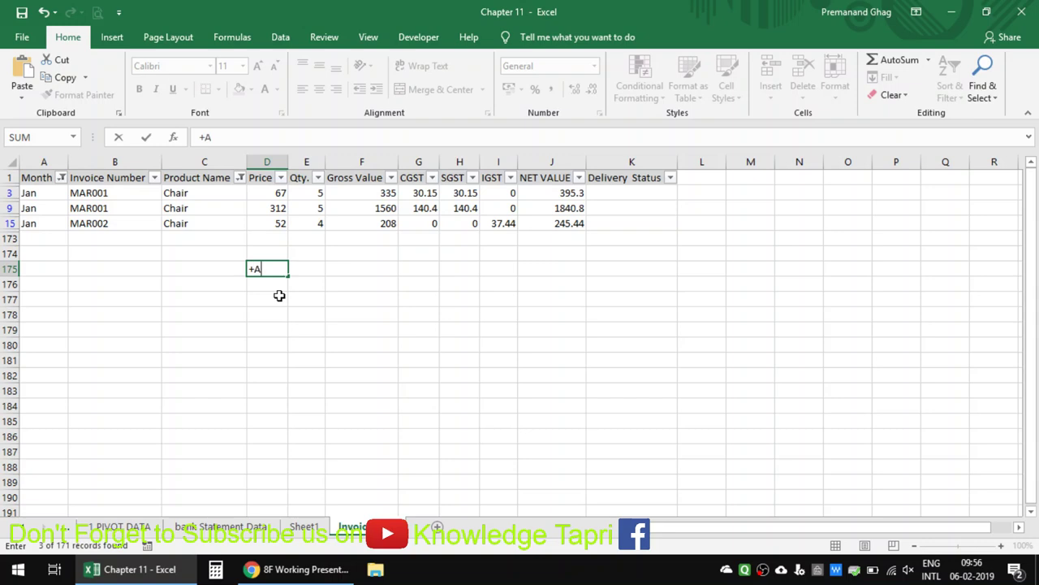
pyautogui.write('vera')
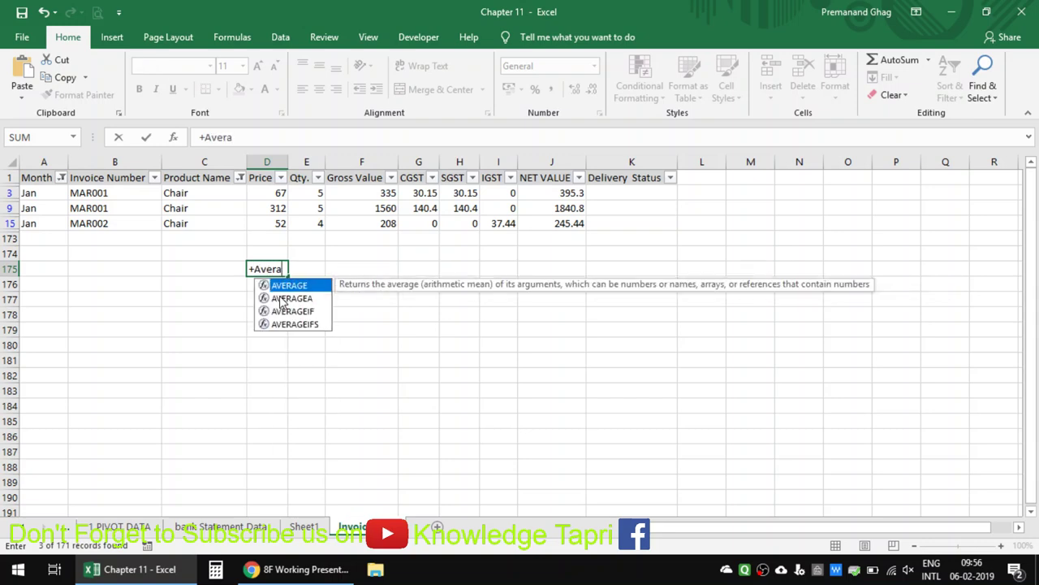
pyautogui.press('BackSpace')
pyautogui.press('BackSpace')
pyautogui.press('BackSpace')
pyautogui.press('BackSpace')
pyautogui.press('BackSpace')
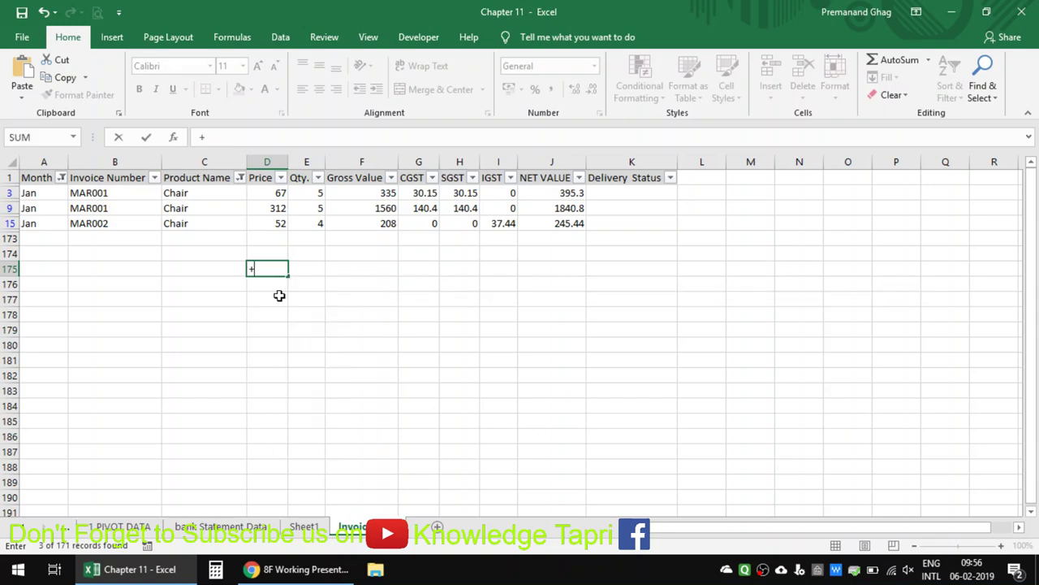
pyautogui.press('Escape')
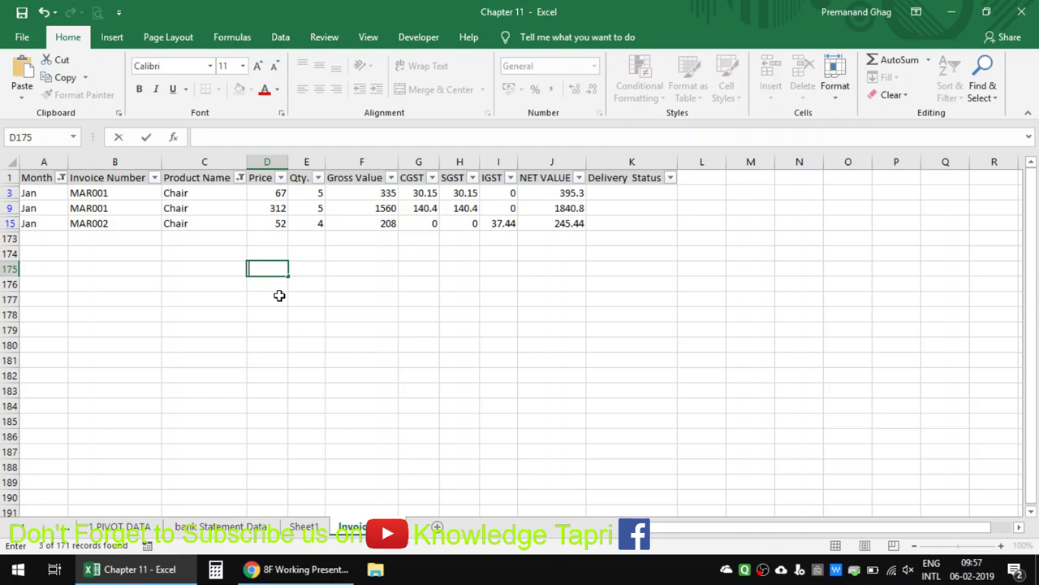
pyautogui.write('+Subt')
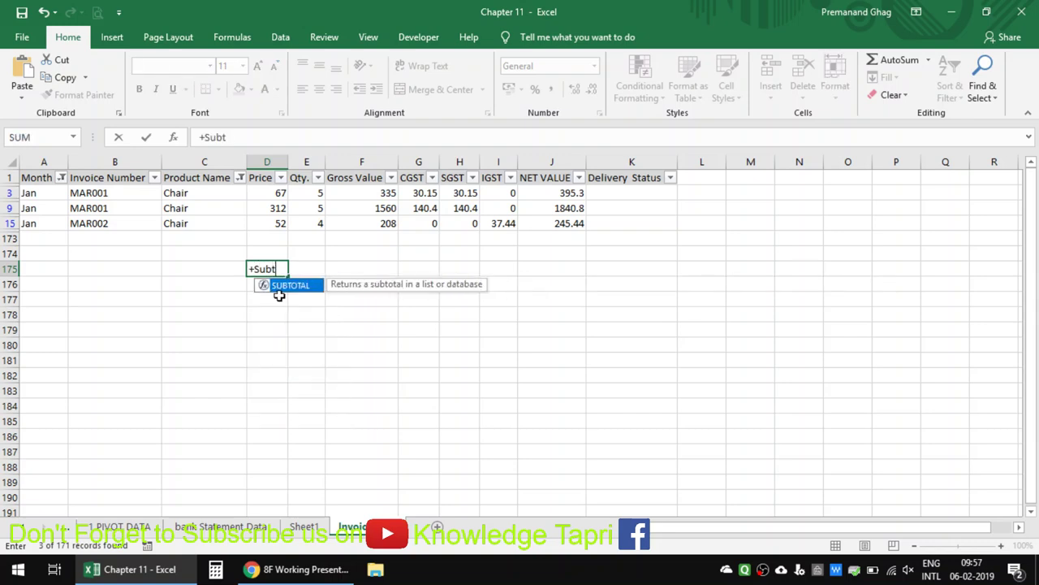
pyautogui.write('t')
pyautogui.press('Tab')
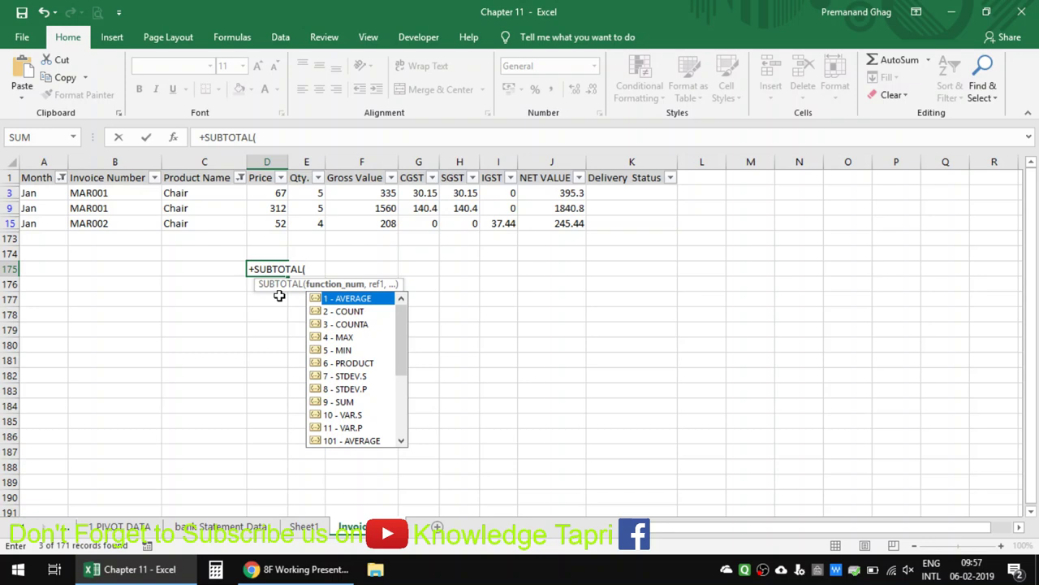
pyautogui.write('1,')
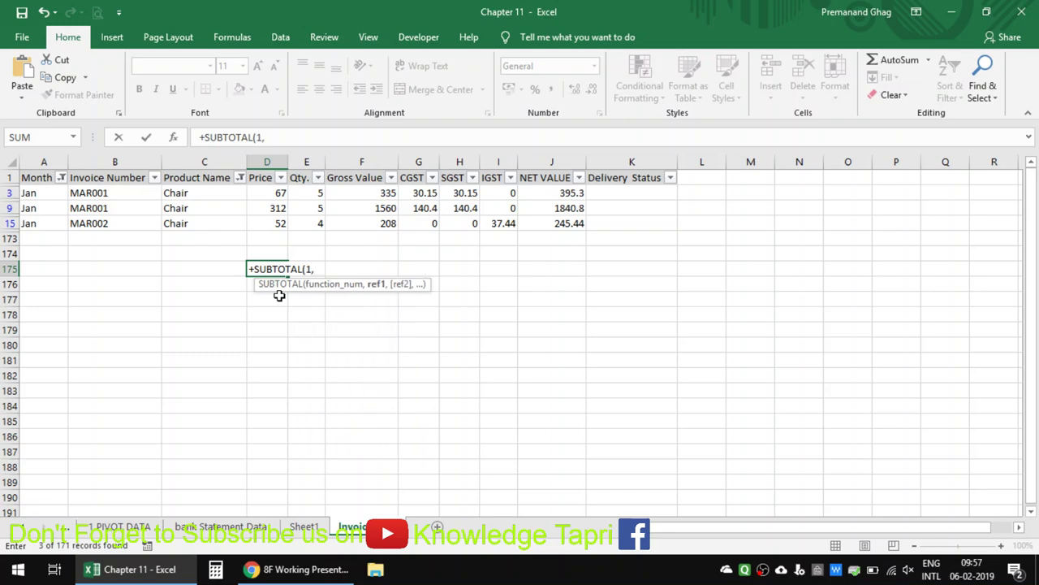
pyautogui.moveTo(278, 196); pyautogui.dragTo(272, 219)
pyautogui.press('Return')
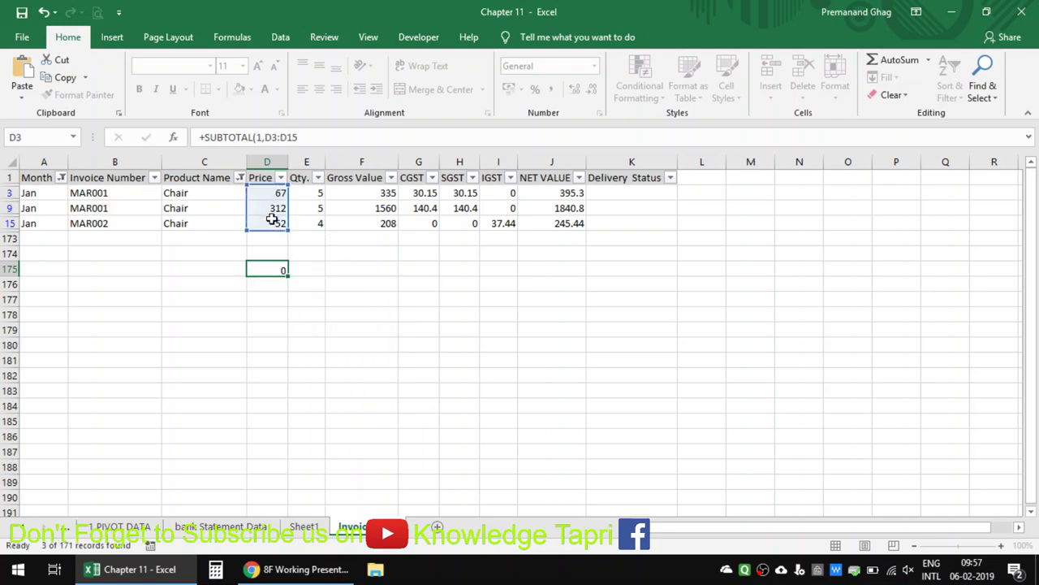
pyautogui.press('Up')
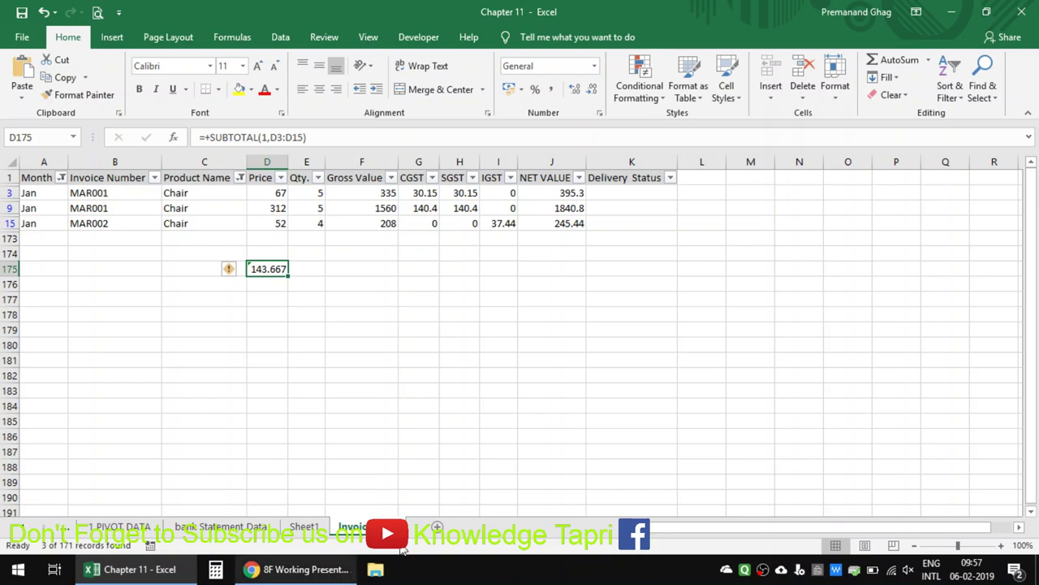
# Compare the result with the pivot table, ending on the Sheet1 pivot sheet.
pyautogui.click(315, 529)
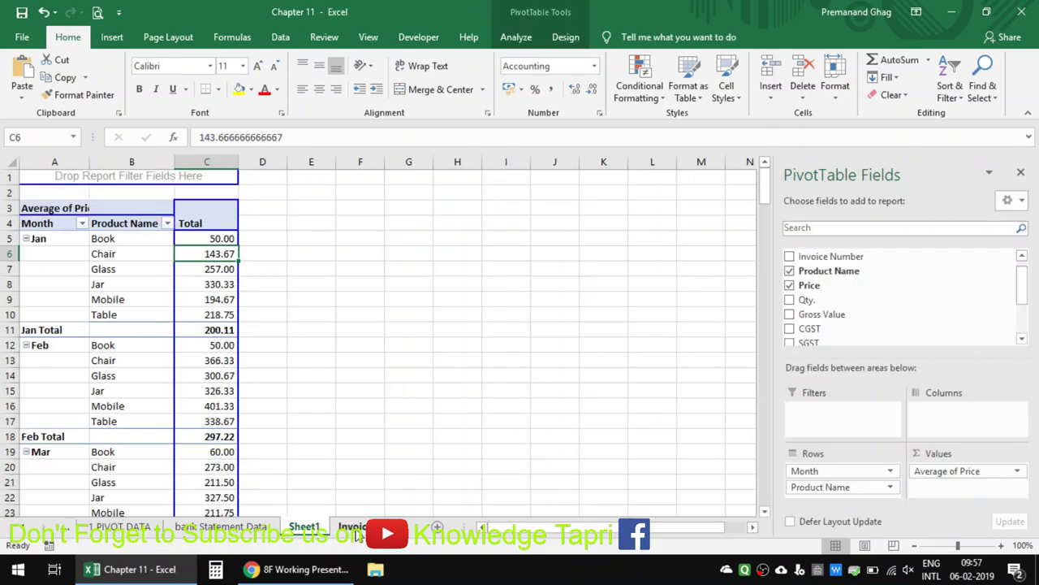
pyautogui.click(354, 526)
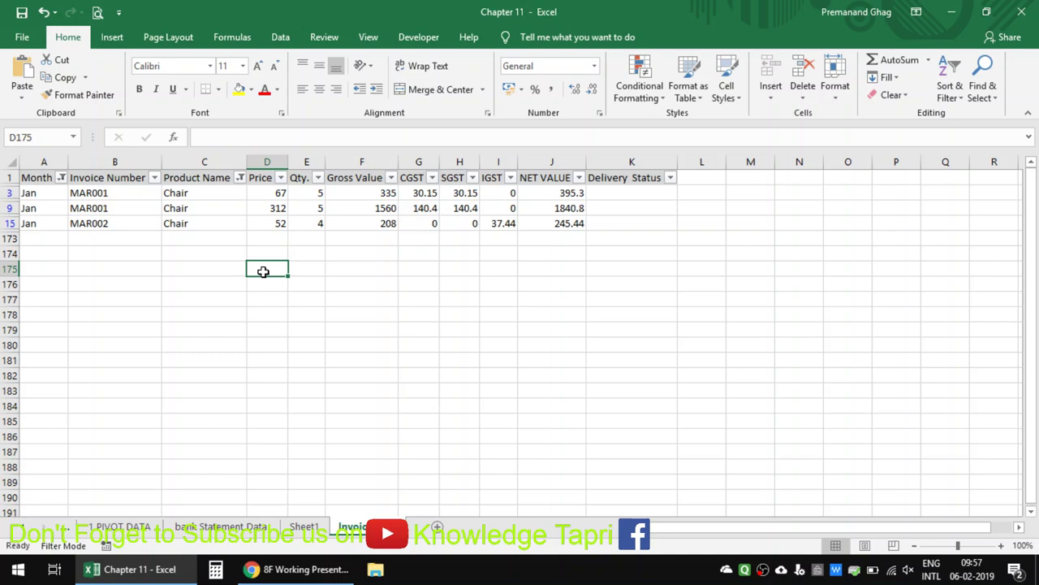
pyautogui.click(309, 526)
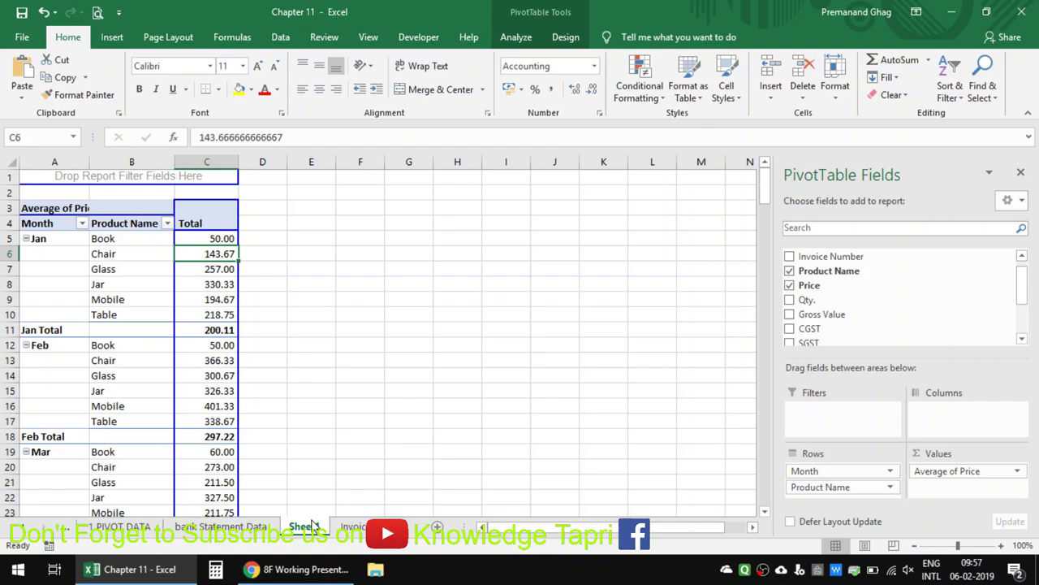
# Move Product Name above Month in the pivot table's row fields.
pyautogui.click(132, 228)
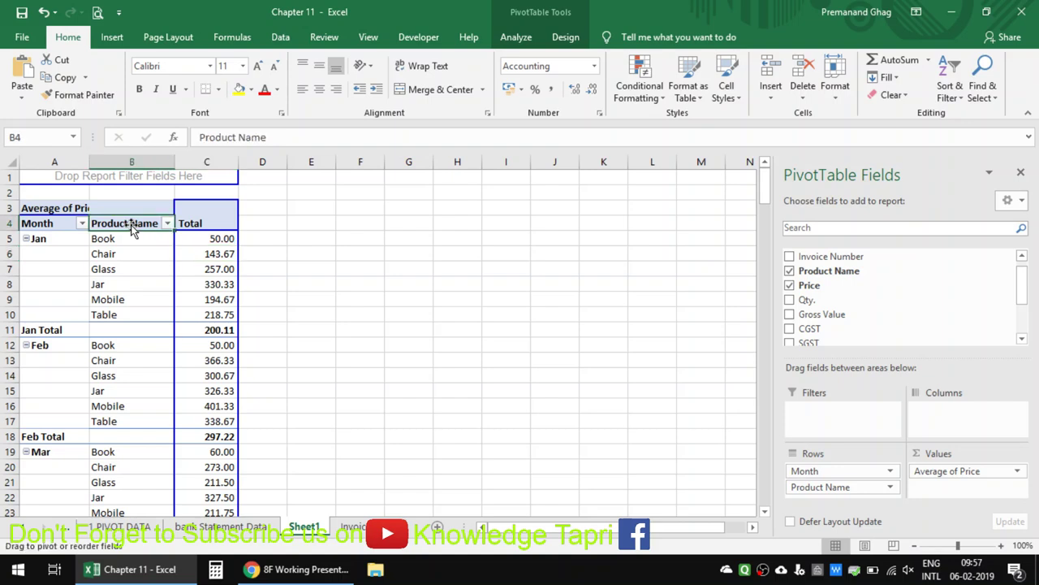
pyautogui.moveTo(126, 231); pyautogui.dragTo(59, 231)
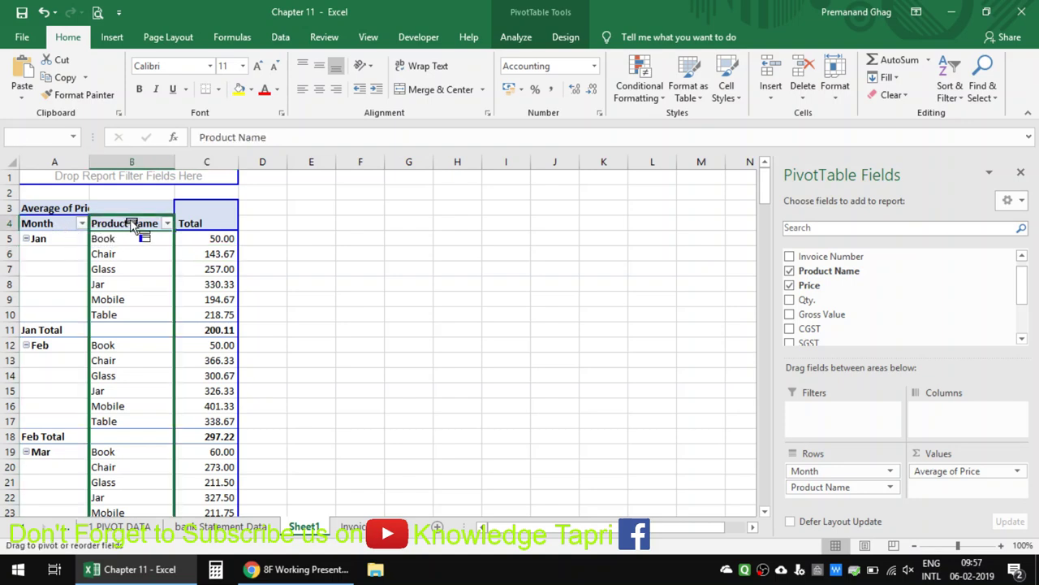
pyautogui.moveTo(59, 231); pyautogui.dragTo(124, 224)
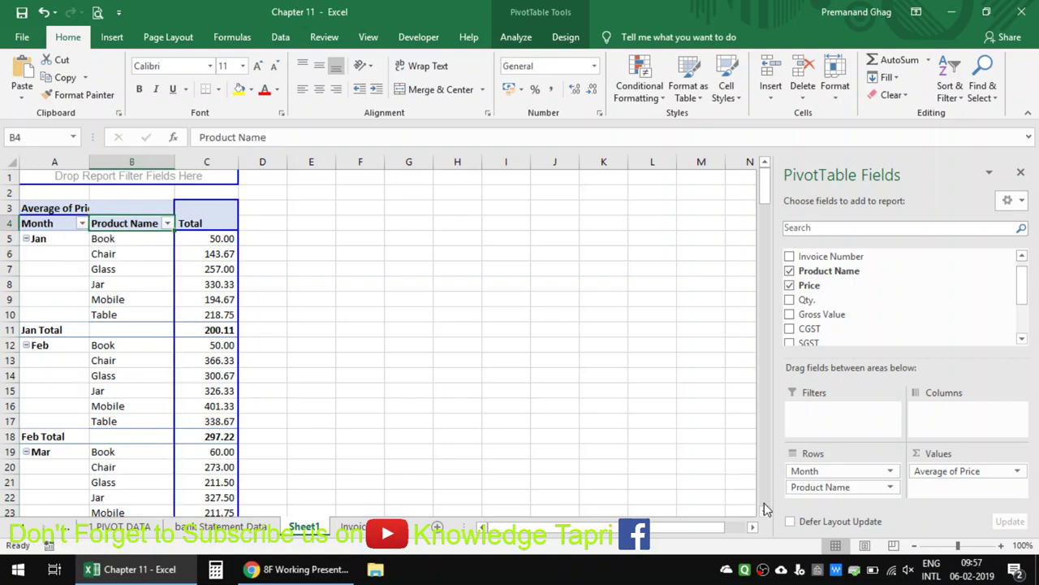
pyautogui.moveTo(848, 487); pyautogui.dragTo(822, 471)
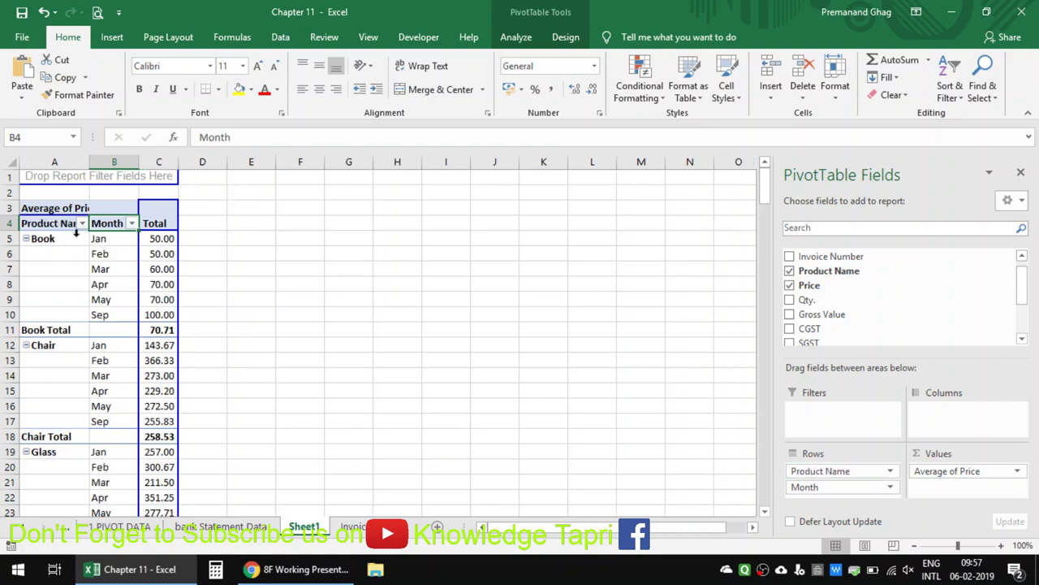
# Review the product groups and nested months, e.g. Book Total 70.71, Chair Total 258.53.
pyautogui.click(75, 233)
pyautogui.click(99, 239)
pyautogui.click(100, 269)
pyautogui.click(102, 299)
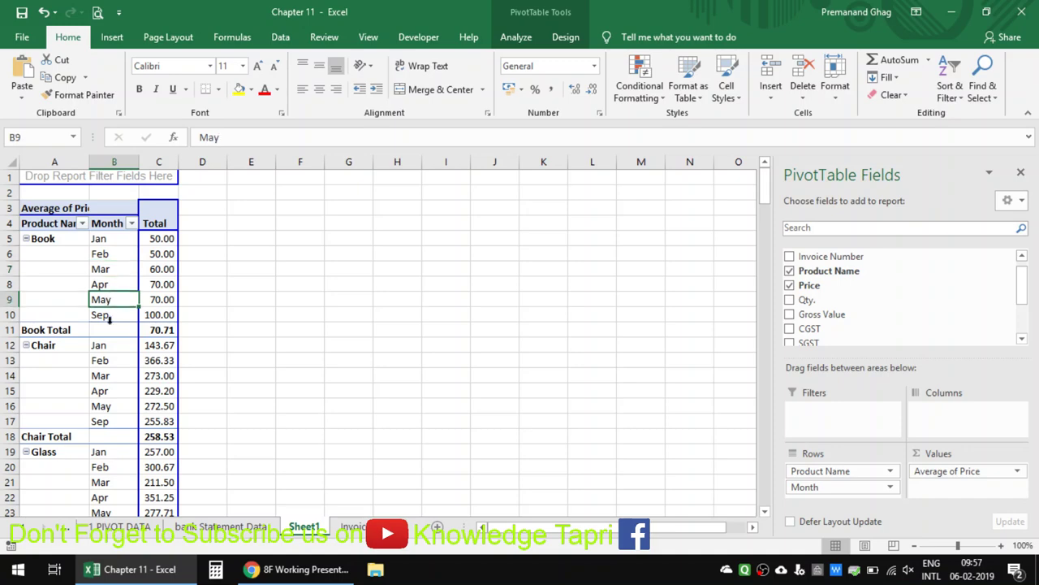
pyautogui.click(108, 319)
pyautogui.click(47, 362)
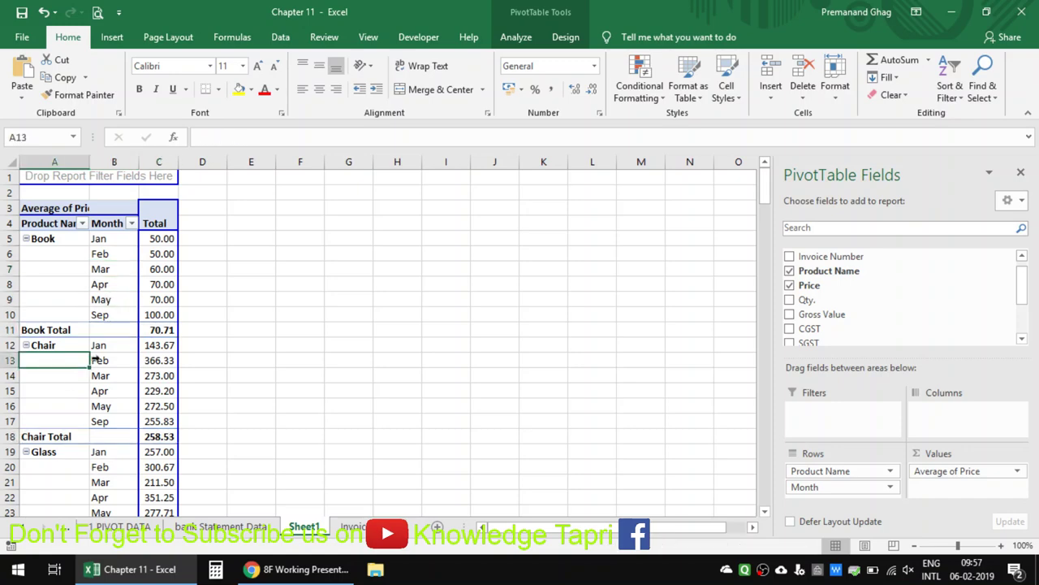
pyautogui.scroll(-3, 103, 363)
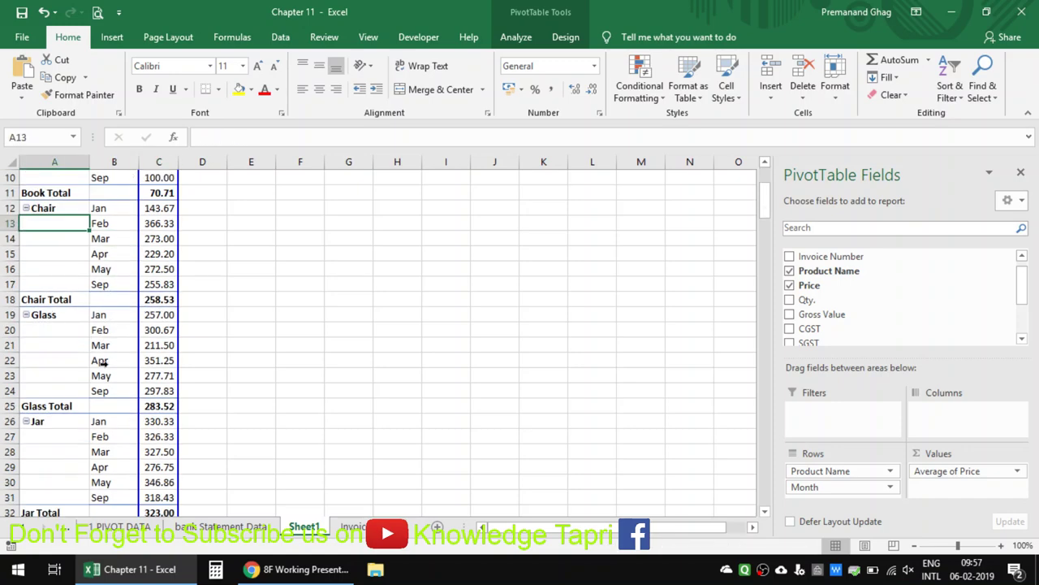
pyautogui.scroll(-2, 102, 363)
pyautogui.scroll(-3, 102, 363)
pyautogui.scroll(-2, 102, 363)
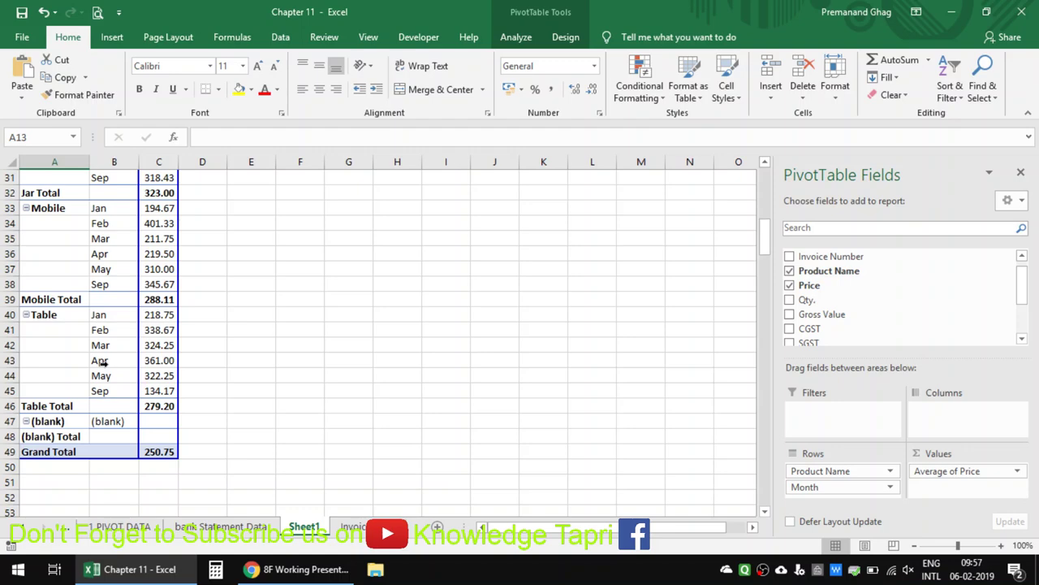
pyautogui.scroll(4, 102, 363)
pyautogui.scroll(6, 102, 363)
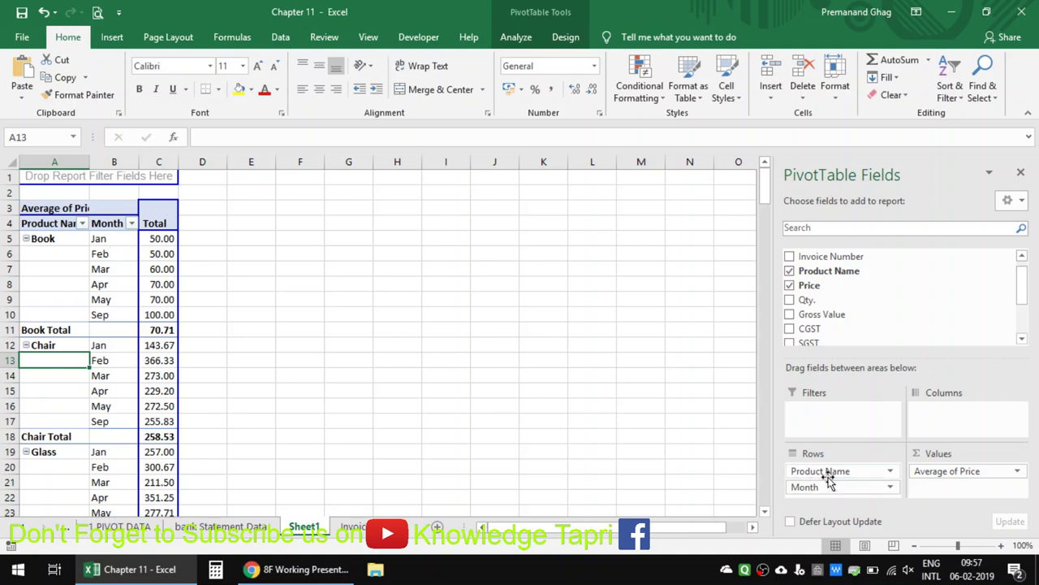
# Remove Month from Rows and re-add it beneath Product Name.
pyautogui.moveTo(829, 487)
pyautogui.mouseDown()
pyautogui.moveTo(845, 329)
pyautogui.moveTo(858, 329)
pyautogui.moveTo(843, 327)
pyautogui.mouseUp()
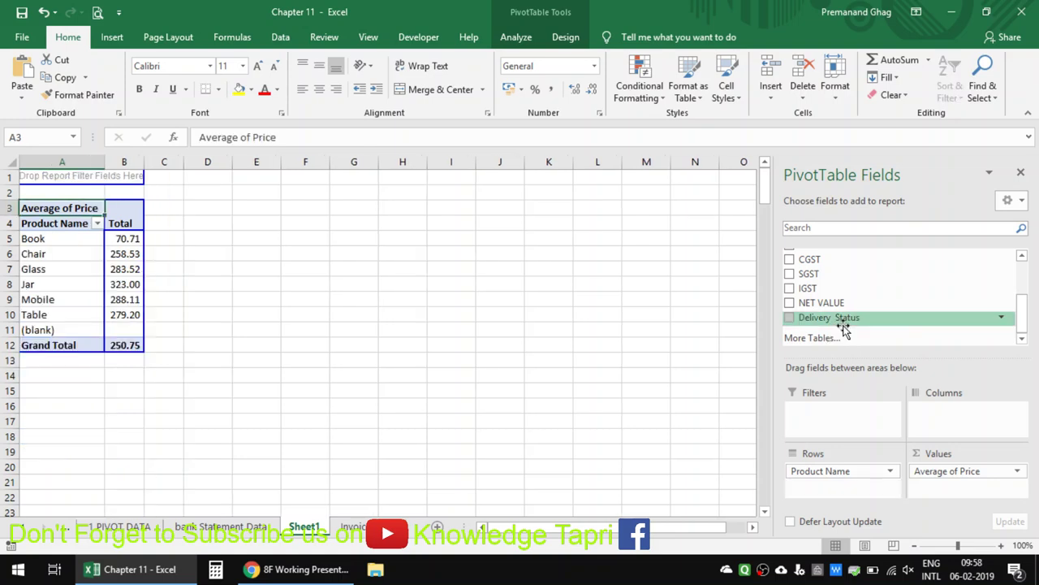
pyautogui.scroll(2, 845, 325)
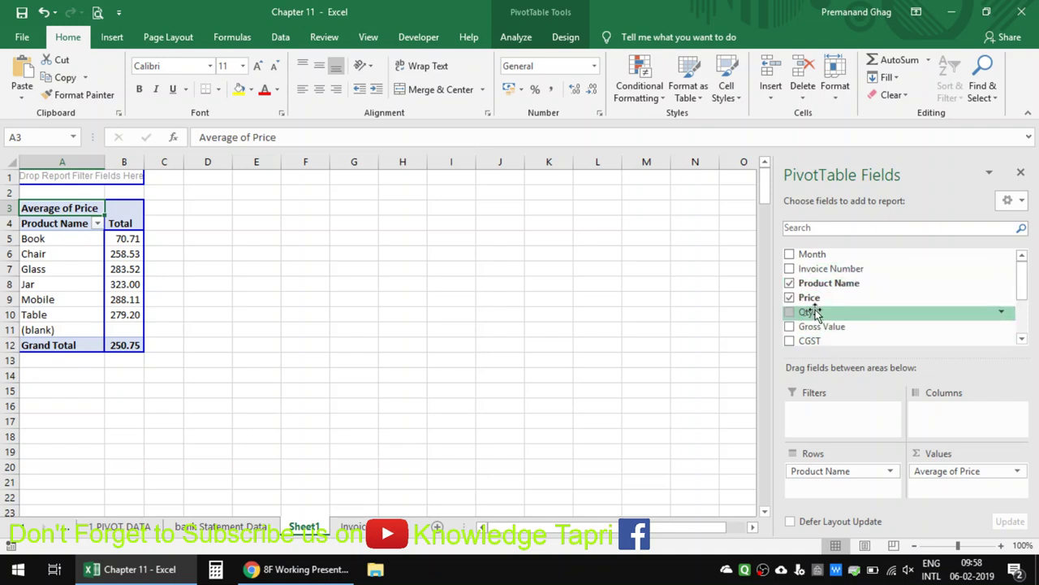
pyautogui.moveTo(812, 254); pyautogui.dragTo(845, 486)
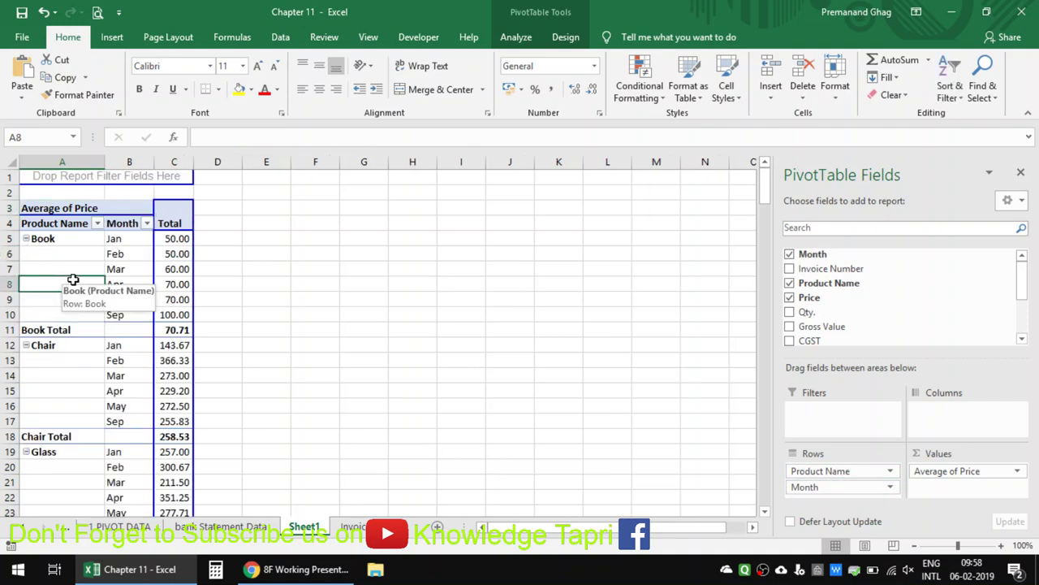
# Check Chair's monthly average prices, from 143.67 in Jan to 255.83 in Sep.
pyautogui.click(134, 254)
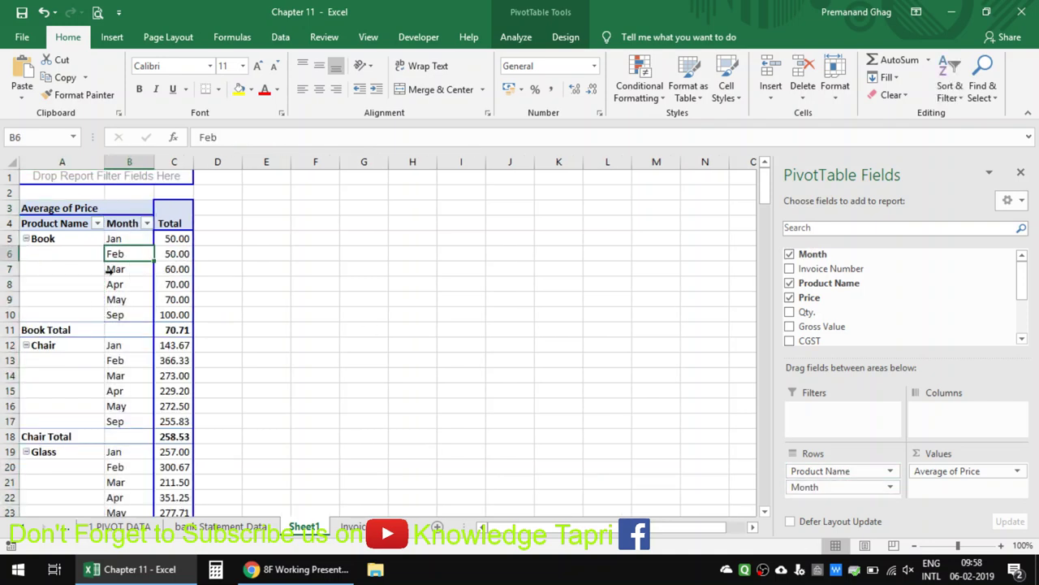
pyautogui.click(79, 340)
pyautogui.click(134, 384)
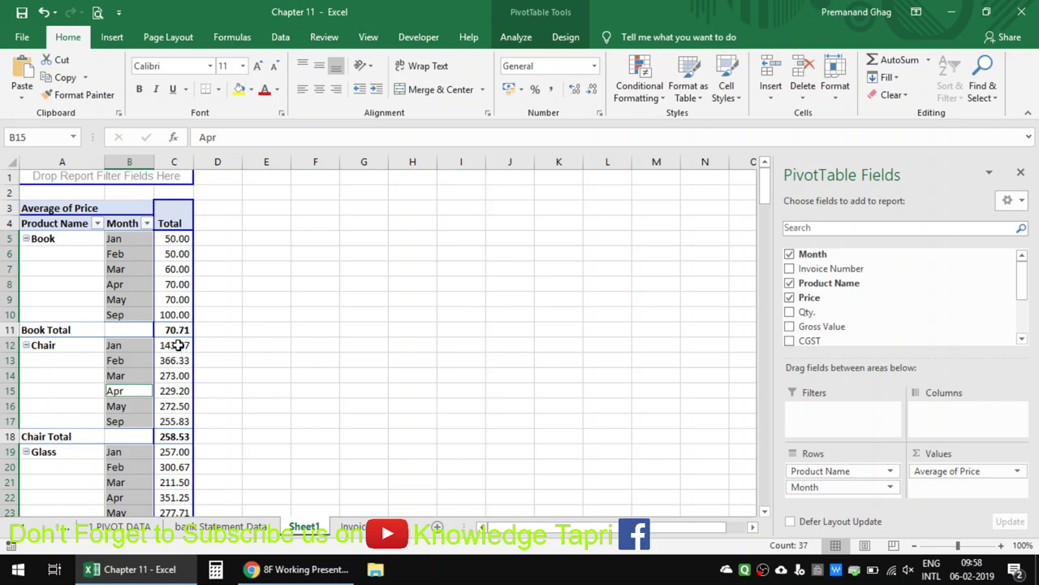
pyautogui.click(177, 345)
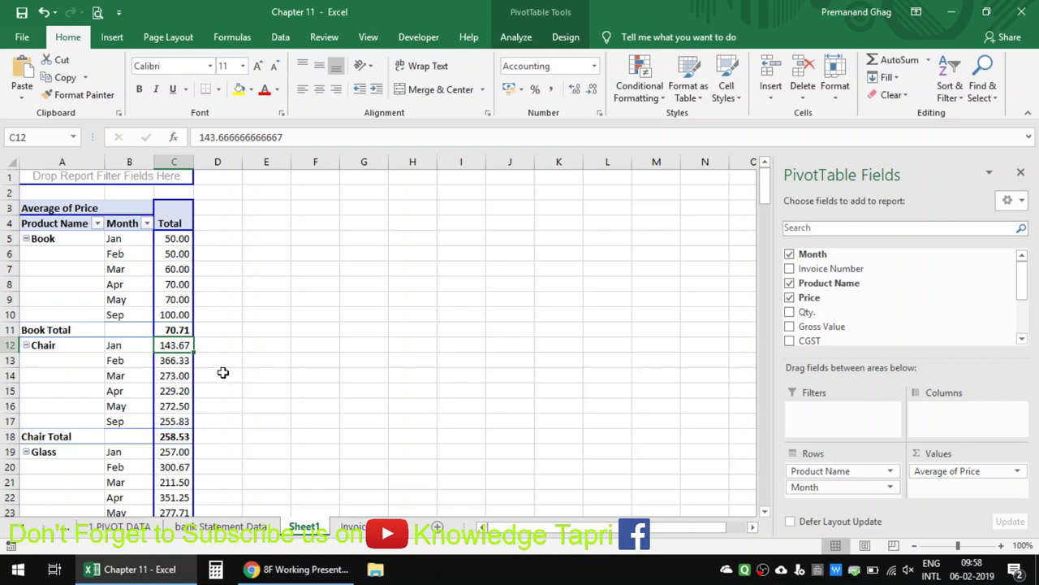
pyautogui.click(174, 360)
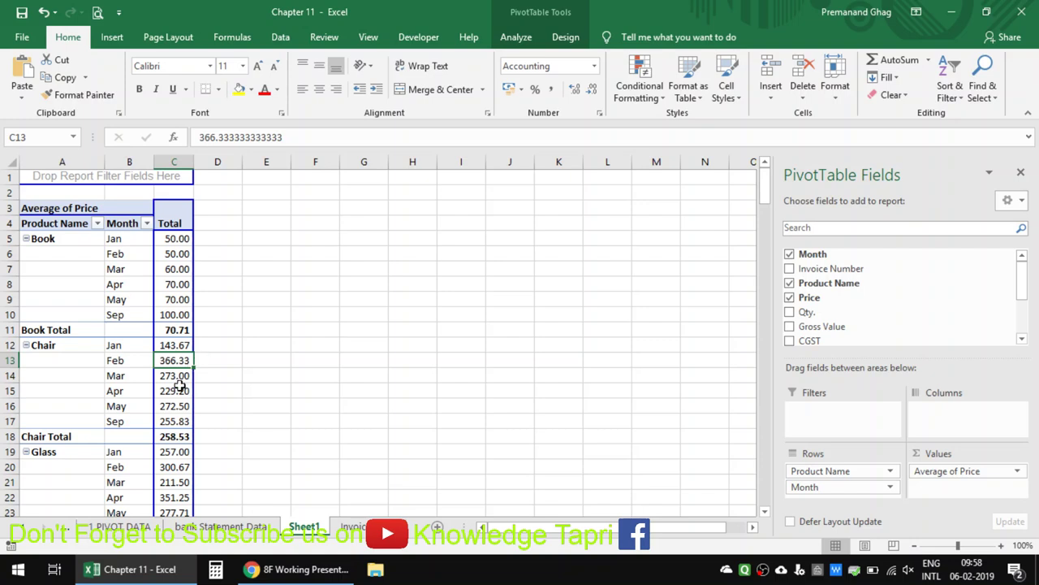
pyautogui.click(177, 379)
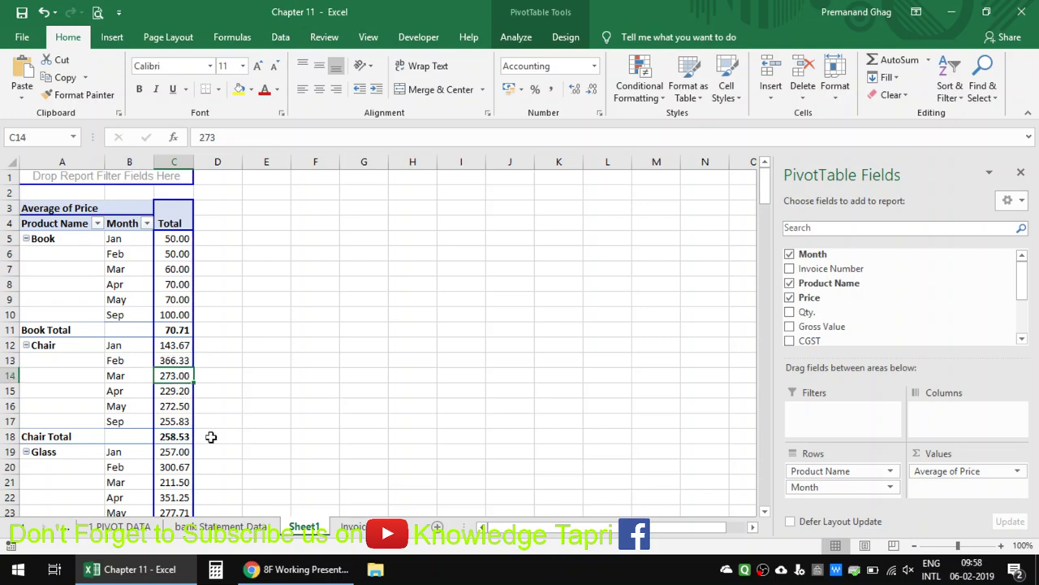
pyautogui.click(174, 390)
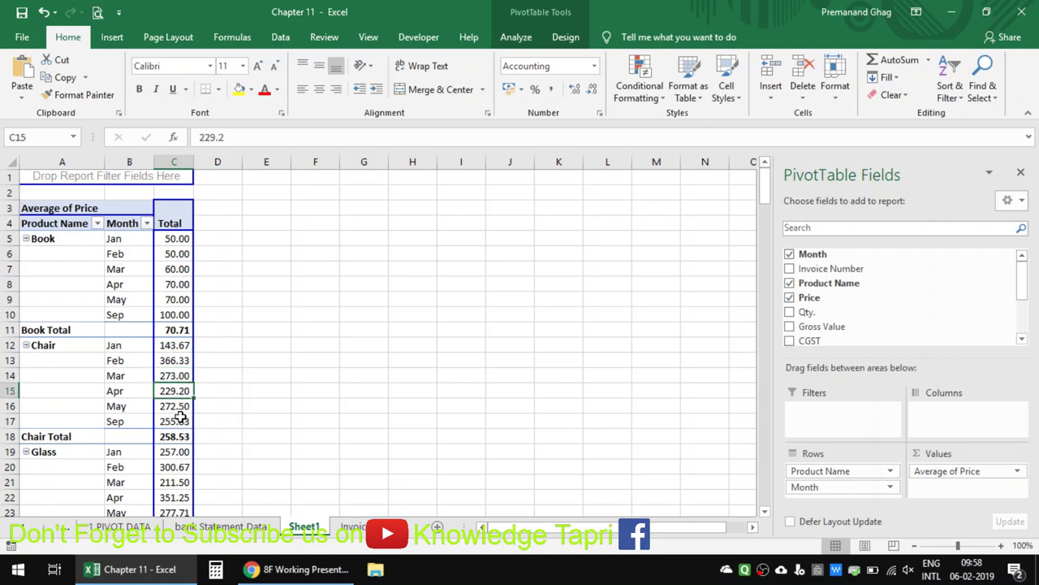
pyautogui.click(181, 405)
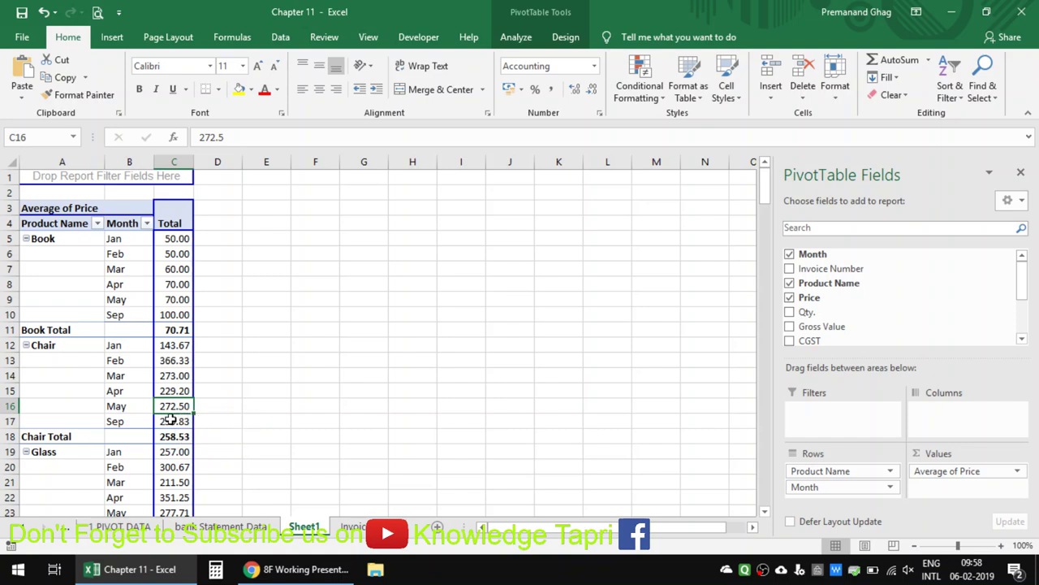
pyautogui.click(169, 419)
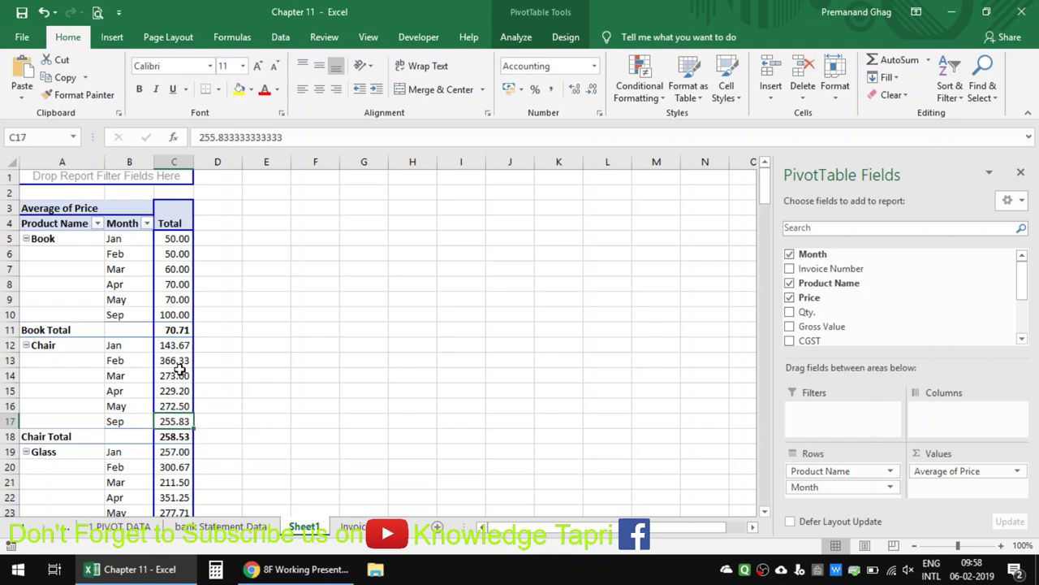
# Select Chair's Jan-to-Sep month entries, then the Apr entries across products.
pyautogui.moveTo(180, 372)
pyautogui.moveTo(128, 426)
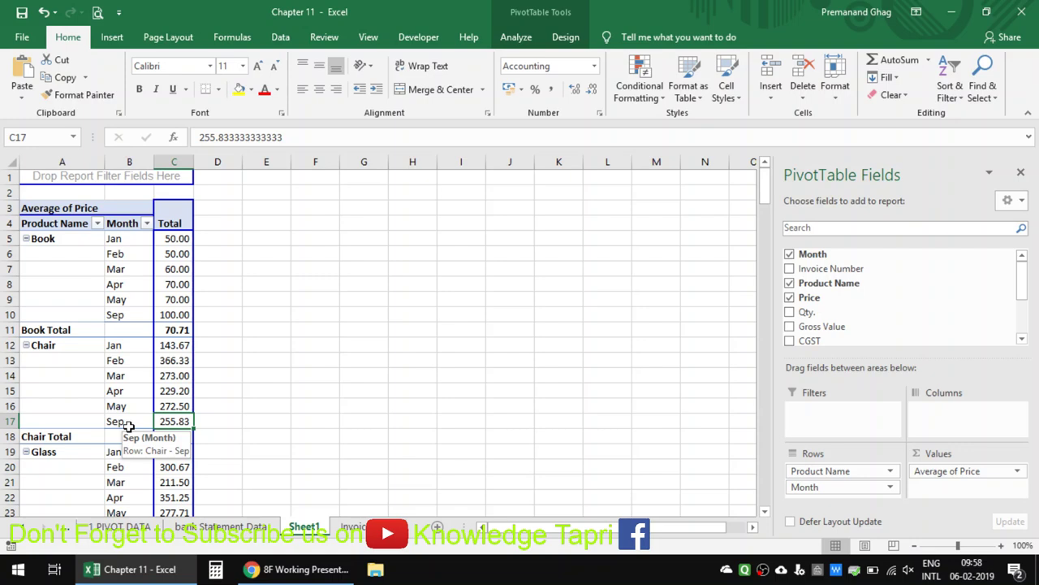
pyautogui.moveTo(129, 426); pyautogui.dragTo(108, 345)
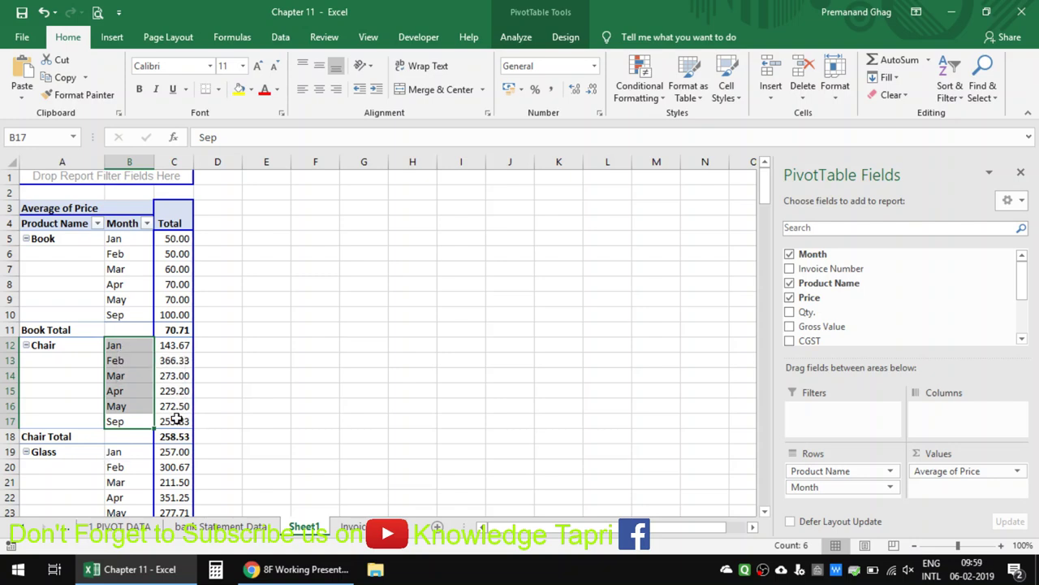
pyautogui.moveTo(177, 439)
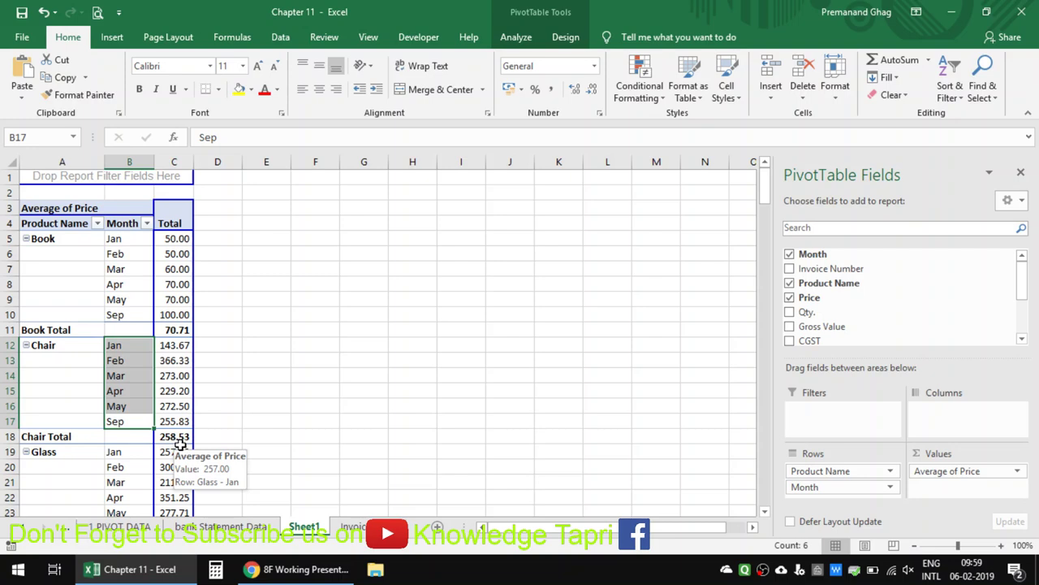
pyautogui.click(101, 390)
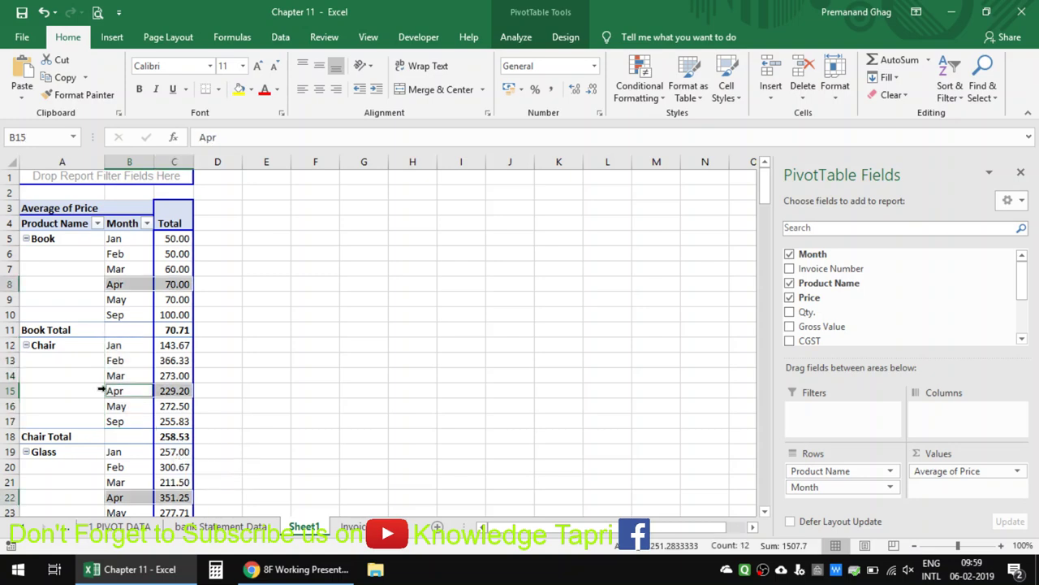
pyautogui.click(89, 363)
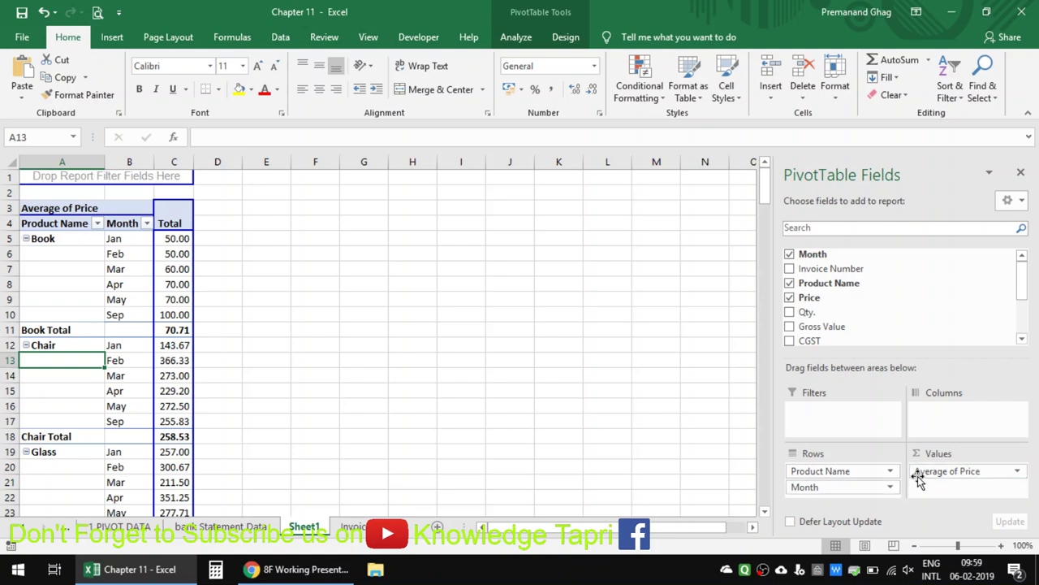
# Drop Average of Price and Product Name, nest Invoice Number under Month, and sum Gross Value.
pyautogui.moveTo(917, 473); pyautogui.dragTo(863, 304)
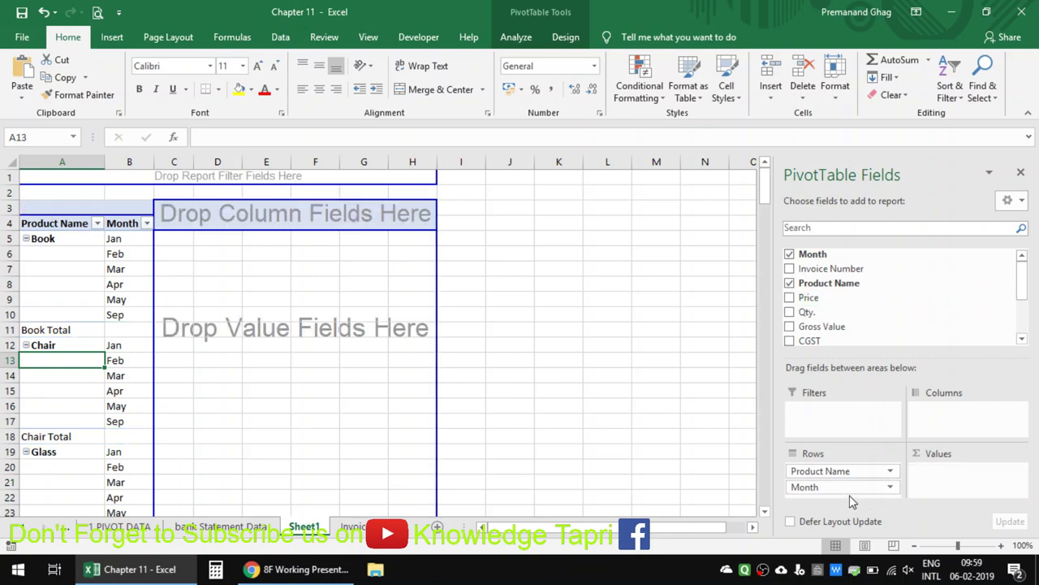
pyautogui.moveTo(844, 487)
pyautogui.mouseDown()
pyautogui.moveTo(847, 474)
pyautogui.moveTo(858, 483)
pyautogui.moveTo(849, 301)
pyautogui.mouseUp()
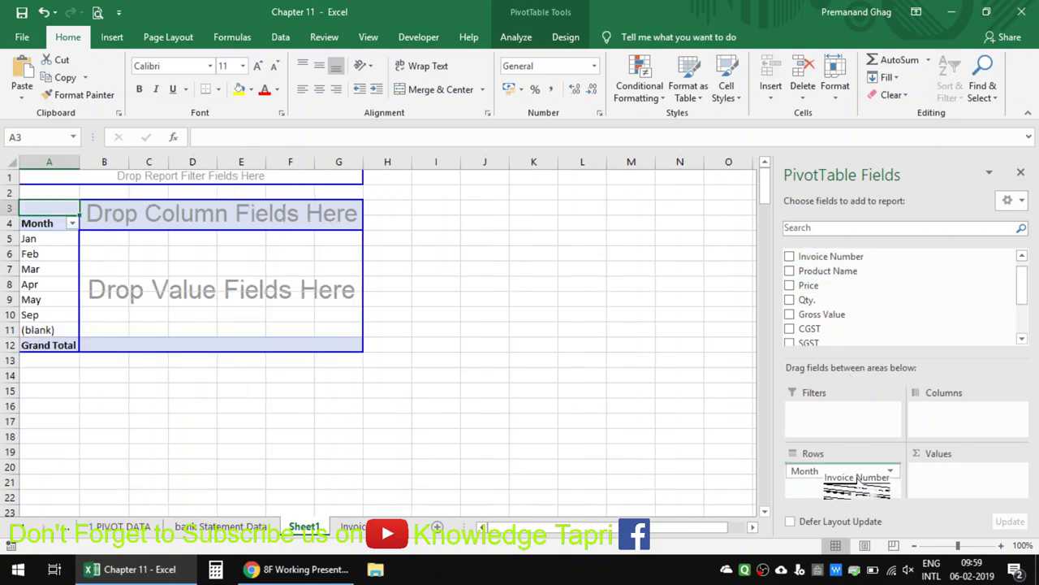
pyautogui.moveTo(854, 255); pyautogui.dragTo(840, 486)
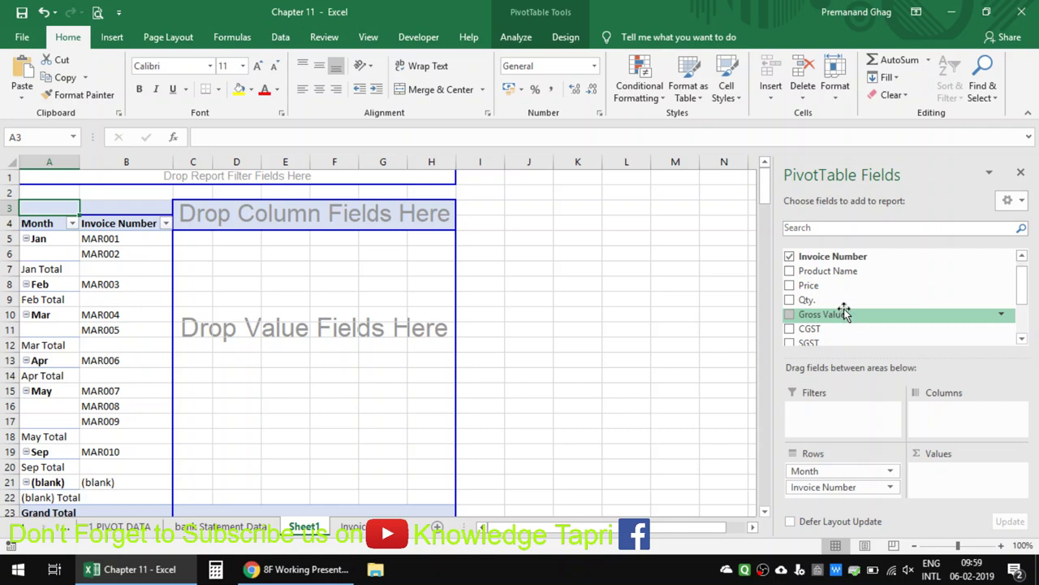
pyautogui.scroll(-1, 845, 313)
pyautogui.scroll(1, 845, 313)
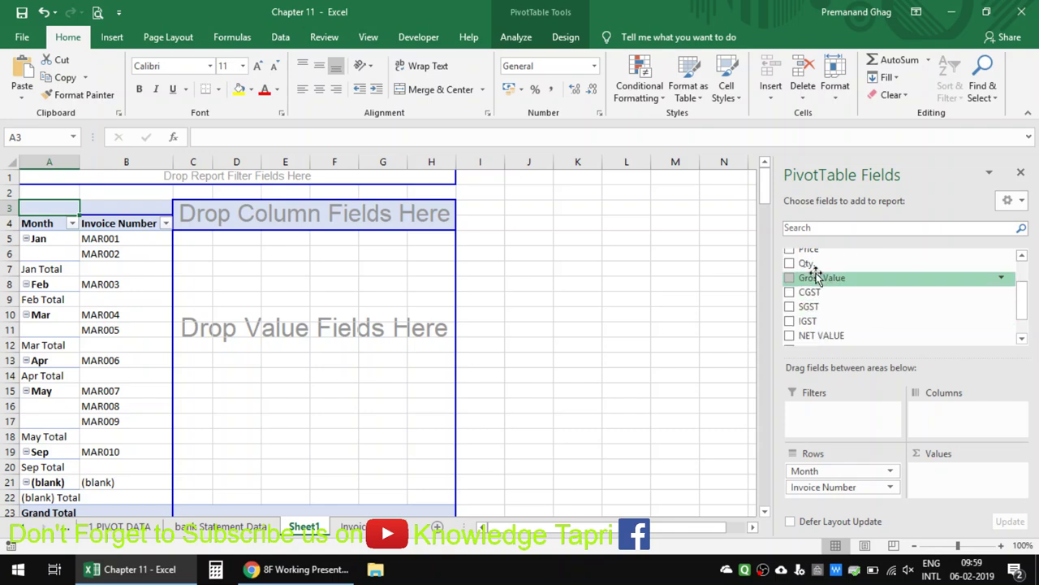
pyautogui.moveTo(816, 298)
pyautogui.mouseDown()
pyautogui.moveTo(842, 341)
pyautogui.moveTo(873, 526)
pyautogui.moveTo(903, 484)
pyautogui.mouseUp()
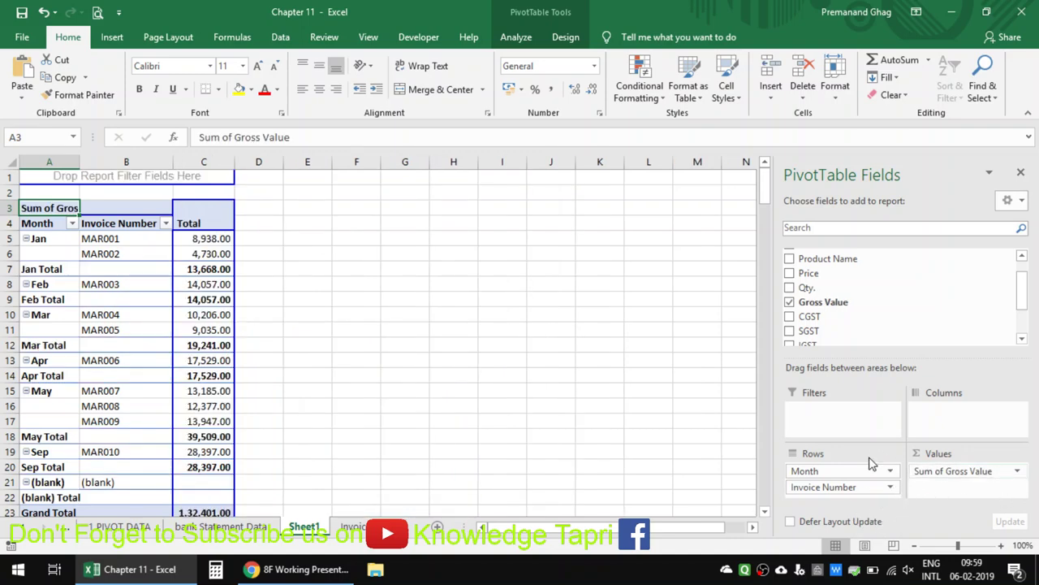
# Add Sum of CGST, SGST, IGST and NET VALUE to Values (NET VALUE total 156233.18).
pyautogui.scroll(-1, 812, 315)
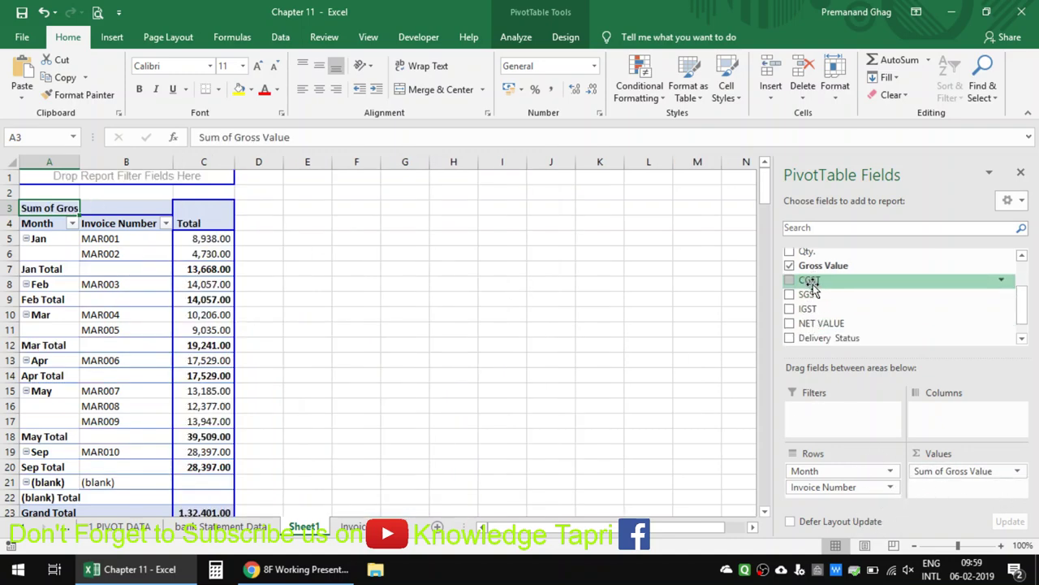
pyautogui.moveTo(812, 280); pyautogui.dragTo(954, 488)
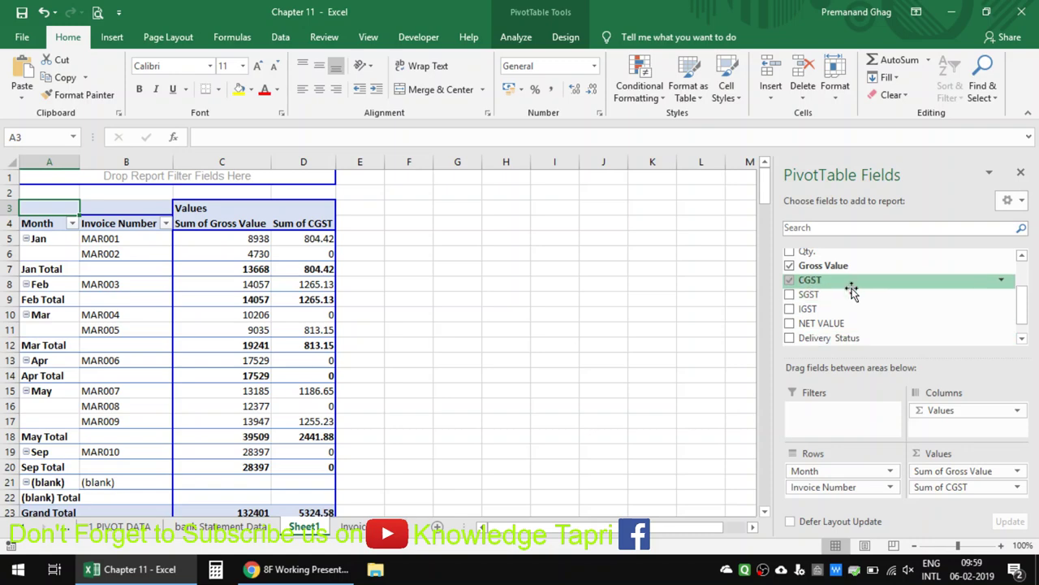
pyautogui.moveTo(844, 293)
pyautogui.mouseDown()
pyautogui.moveTo(984, 501)
pyautogui.moveTo(974, 491)
pyautogui.mouseUp()
pyautogui.moveTo(807, 309)
pyautogui.mouseDown()
pyautogui.moveTo(984, 475)
pyautogui.moveTo(979, 497)
pyautogui.mouseUp()
pyautogui.moveTo(830, 323); pyautogui.dragTo(962, 495)
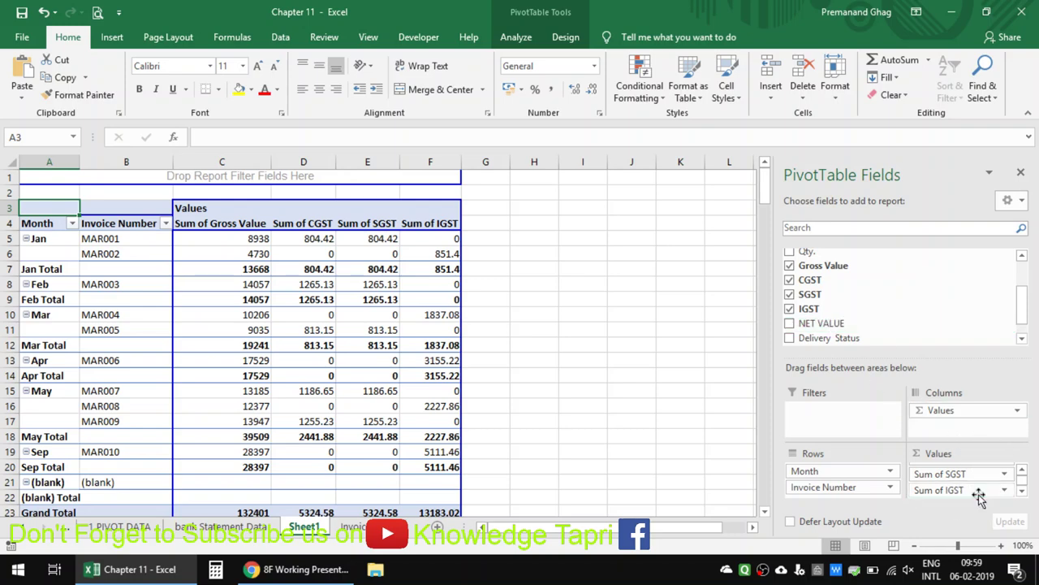
pyautogui.click(257, 339)
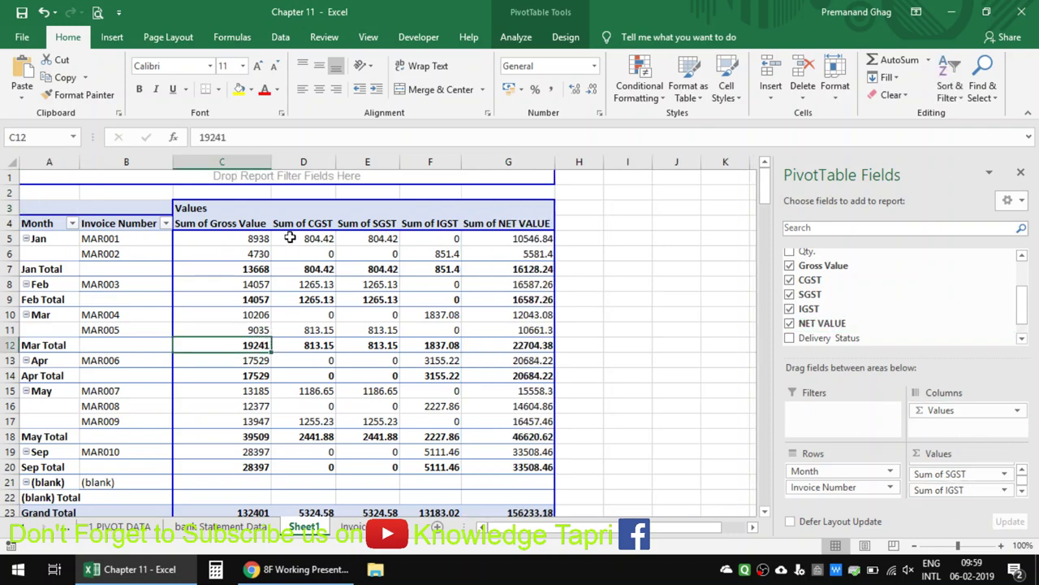
pyautogui.click(37, 242)
pyautogui.click(224, 240)
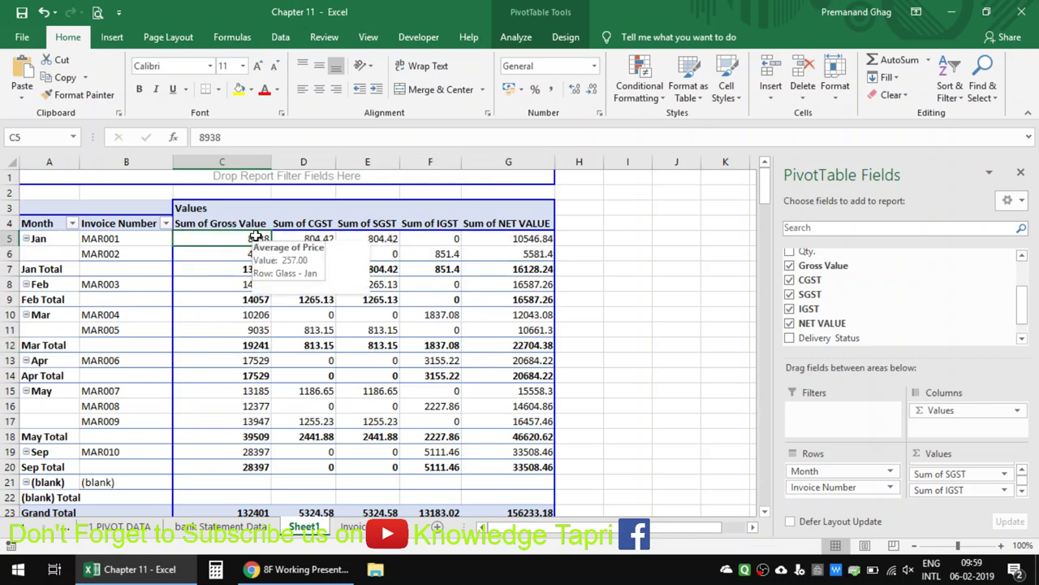
pyautogui.click(84, 238)
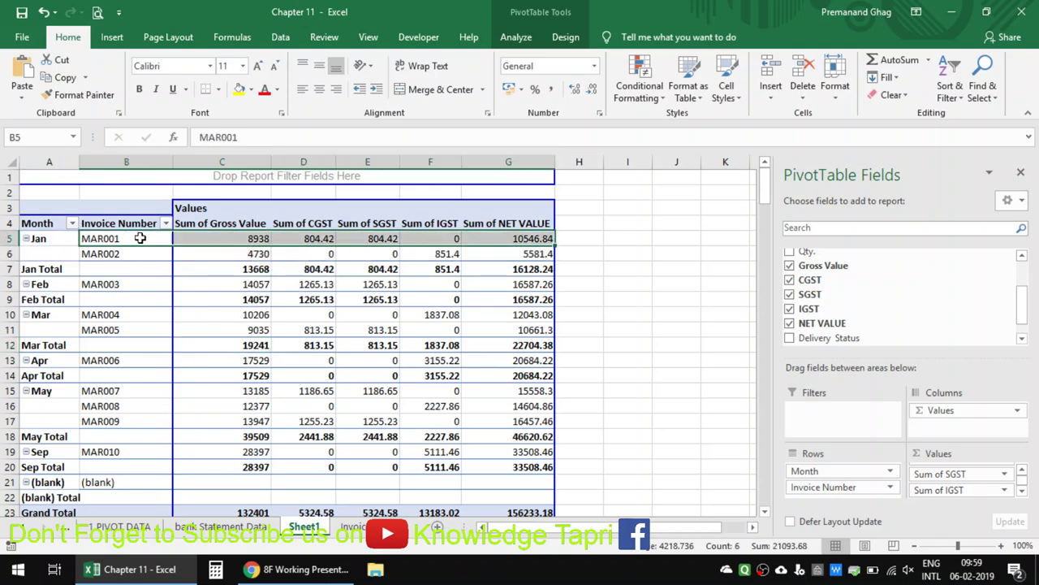
pyautogui.click(303, 238)
pyautogui.click(355, 240)
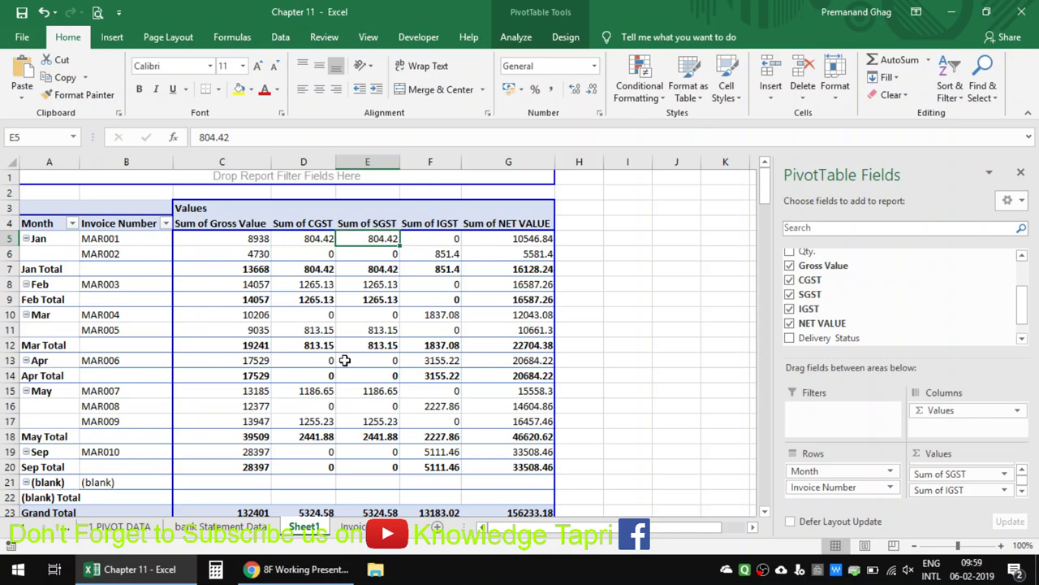
pyautogui.click(125, 257)
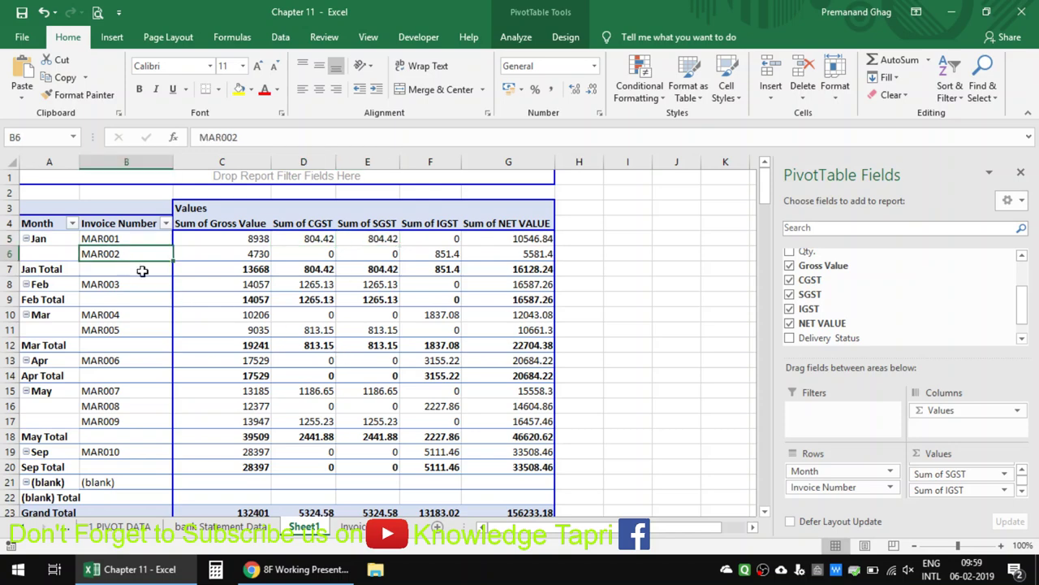
pyautogui.click(433, 253)
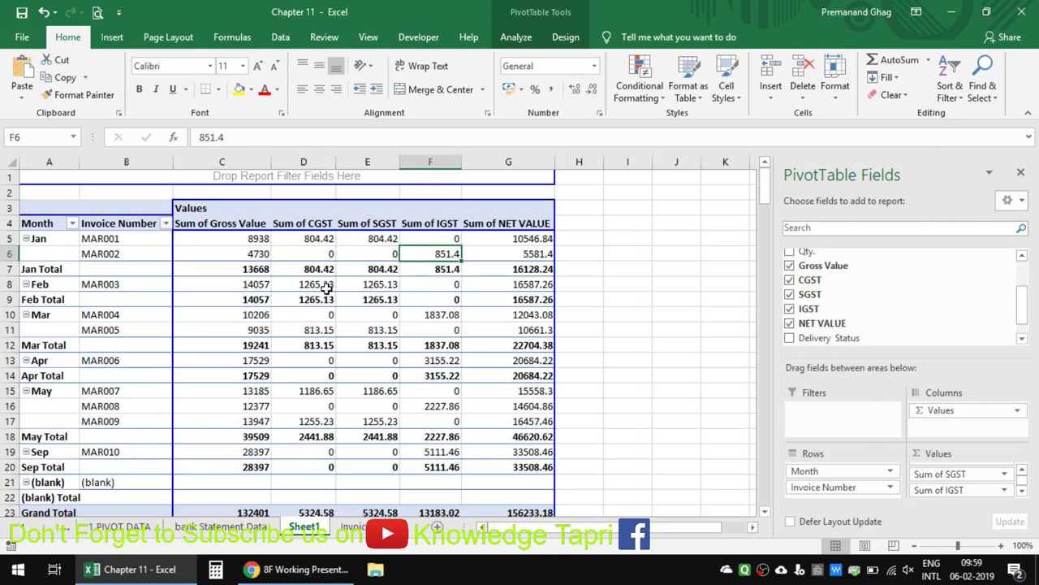
pyautogui.click(262, 253)
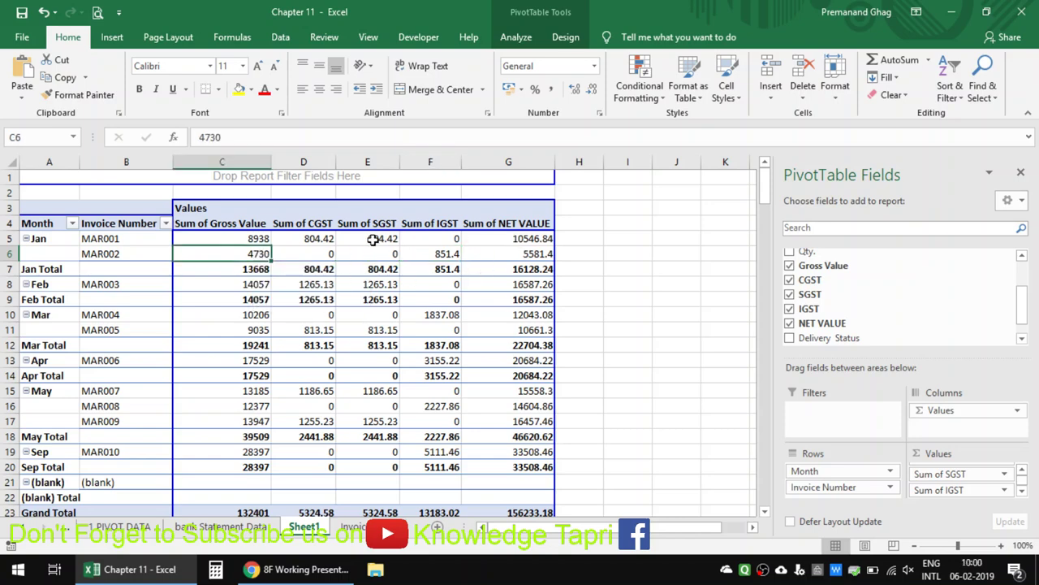
pyautogui.click(260, 238)
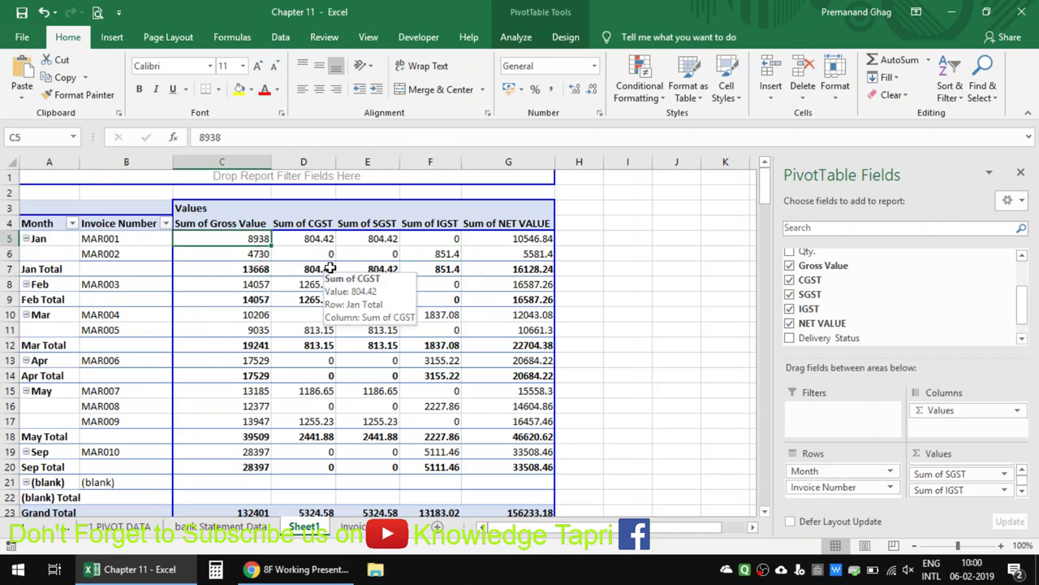
# Apply Comma Style to value columns C4:G23 and verify MAR001's reformatted values.
pyautogui.moveTo(239, 216); pyautogui.dragTo(485, 213)
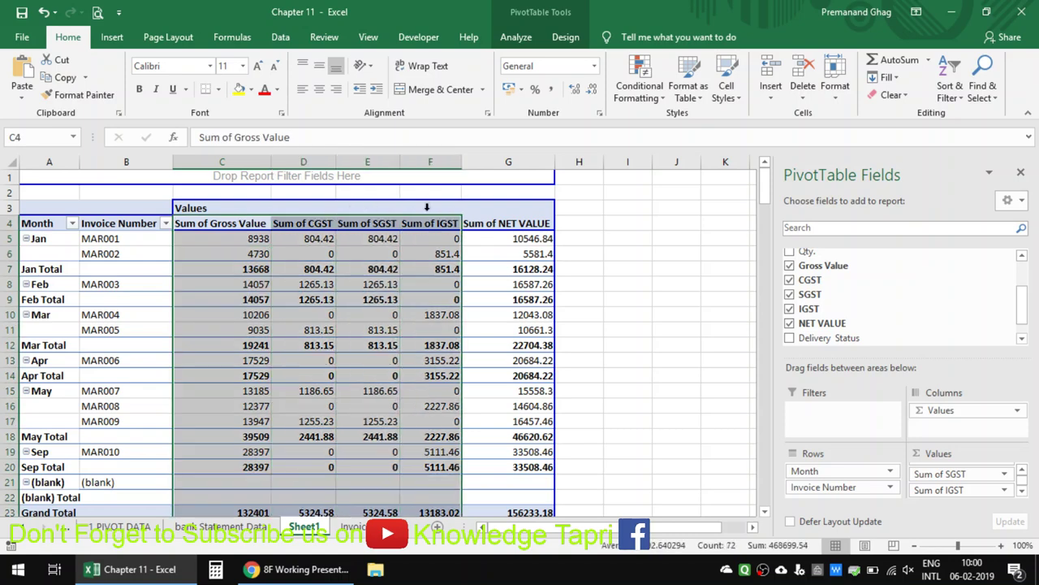
pyautogui.click(550, 90)
pyautogui.click(435, 346)
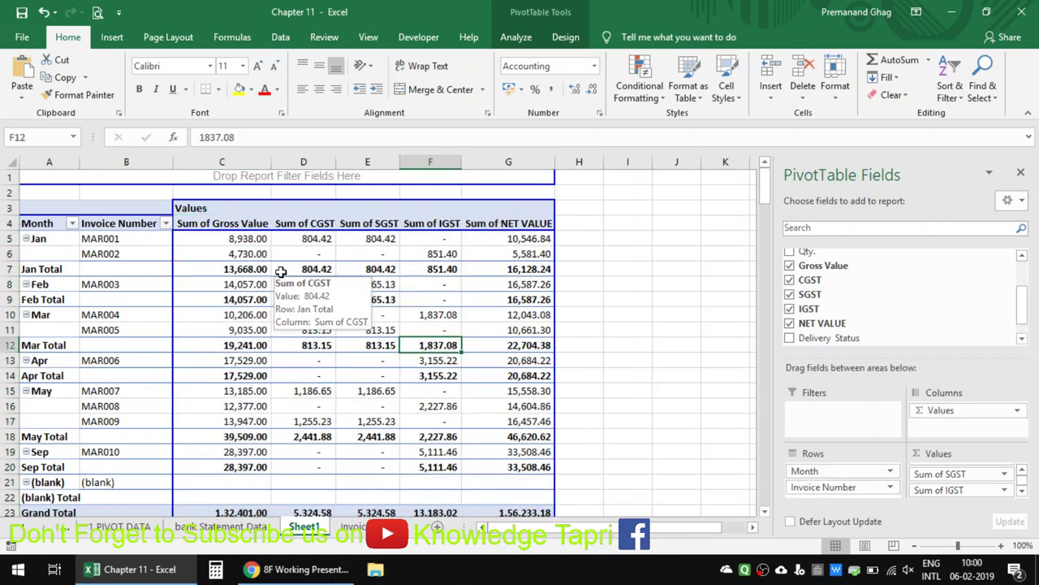
pyautogui.click(244, 240)
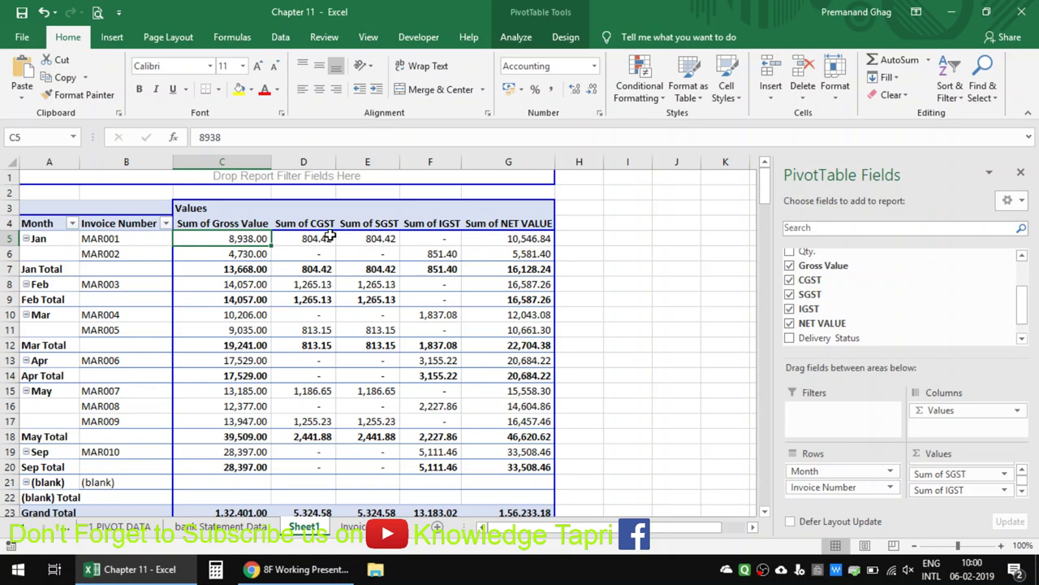
pyautogui.click(370, 239)
pyautogui.click(550, 241)
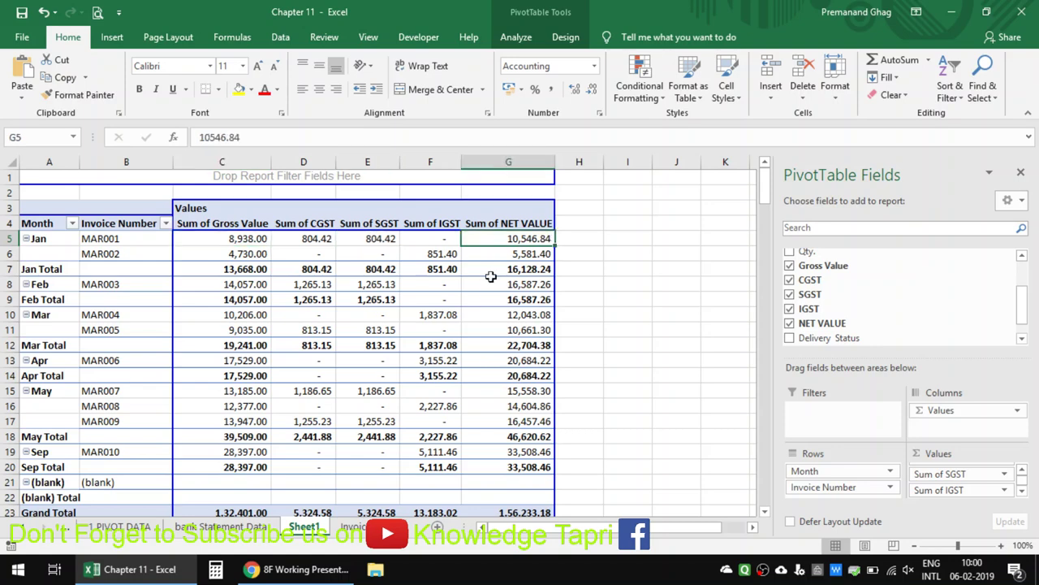
# Verify Jan Total sums: gross 13,668.00, CGST and SGST 804.42, IGST 851.40.
pyautogui.scroll(-2, 138, 367)
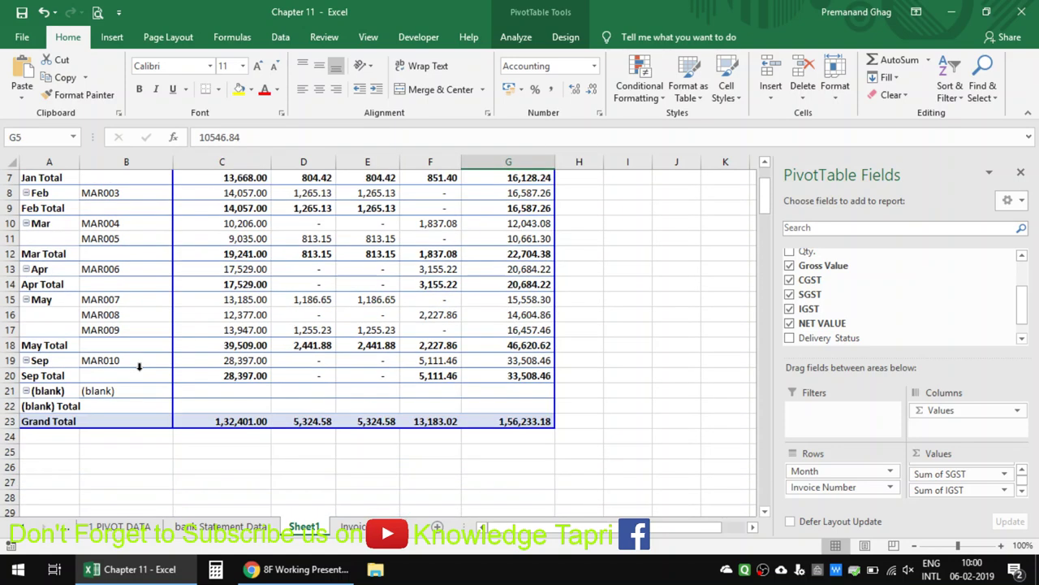
pyautogui.scroll(2, 139, 366)
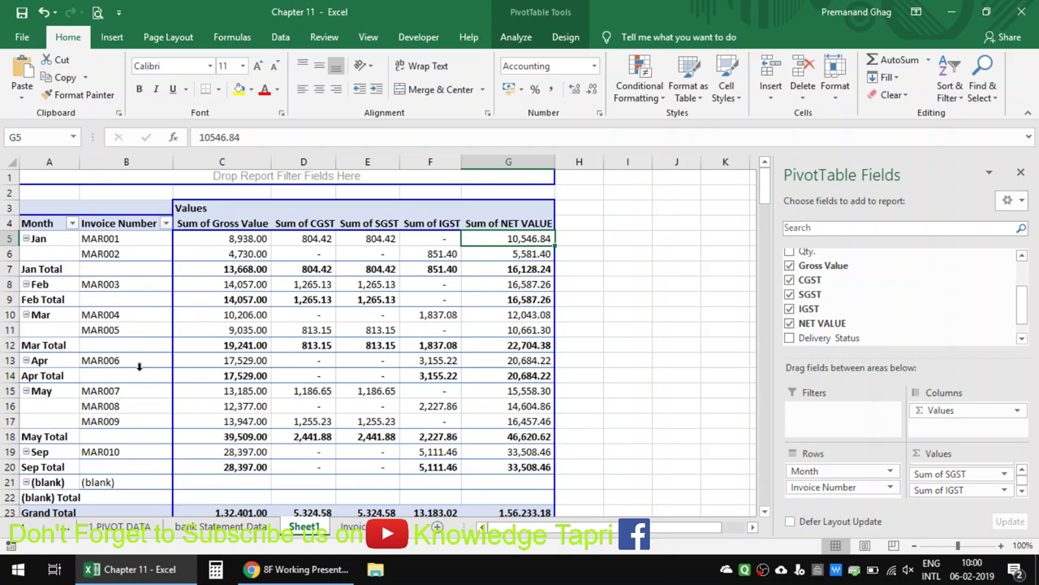
pyautogui.scroll(-1, 139, 366)
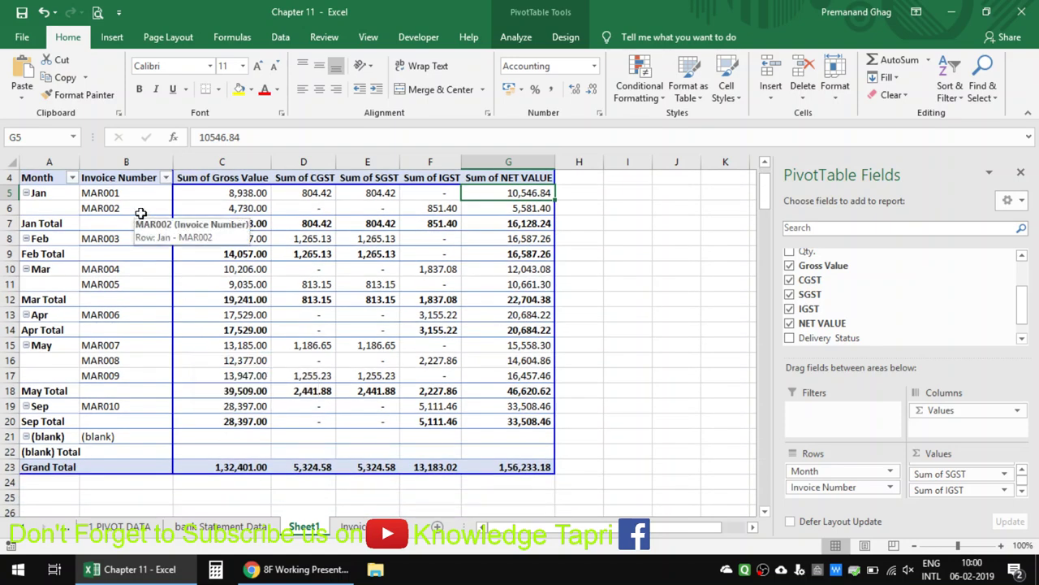
pyautogui.click(276, 222)
pyautogui.click(382, 223)
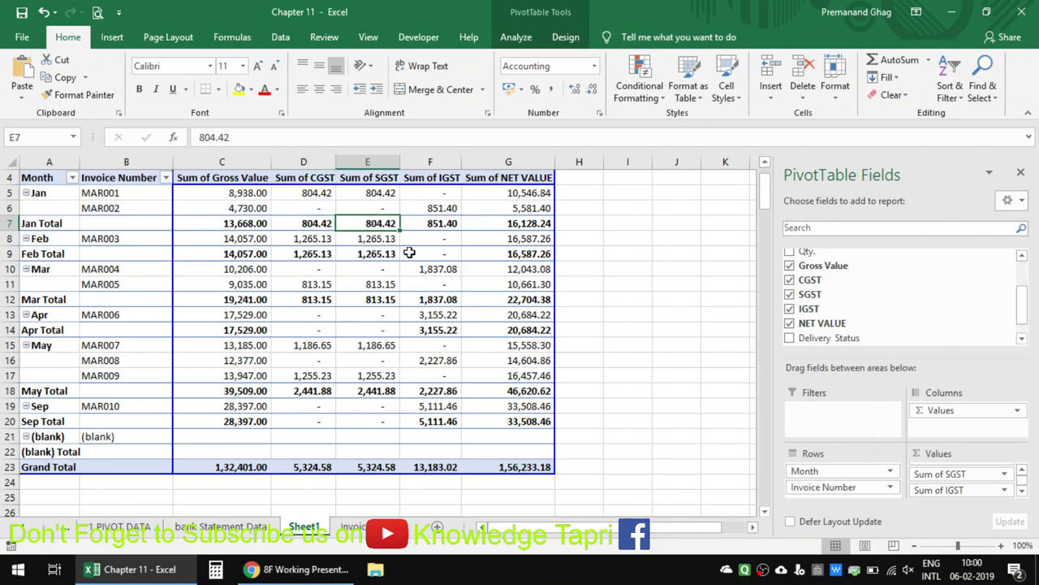
pyautogui.click(443, 227)
pyautogui.click(292, 225)
pyautogui.click(369, 235)
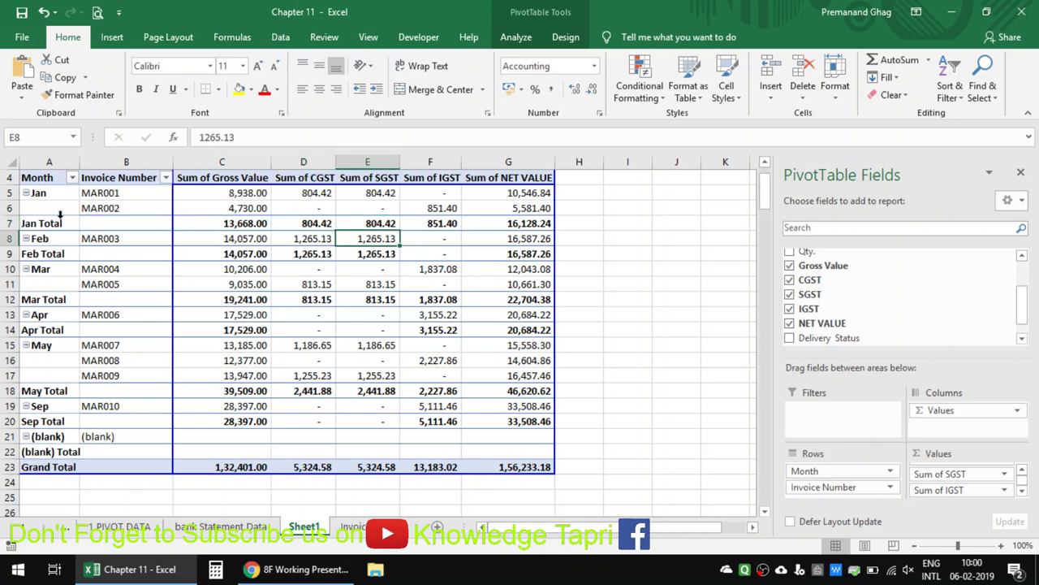
pyautogui.click(286, 224)
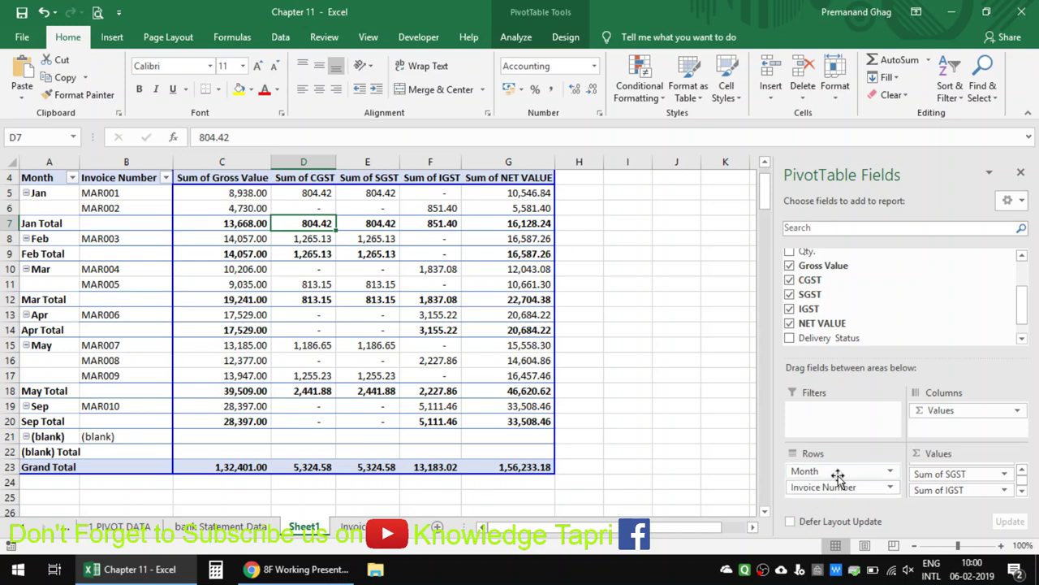
# Move Month from Rows into the pivot's Filters area and check the grand totals.
pyautogui.moveTo(837, 471); pyautogui.dragTo(838, 427)
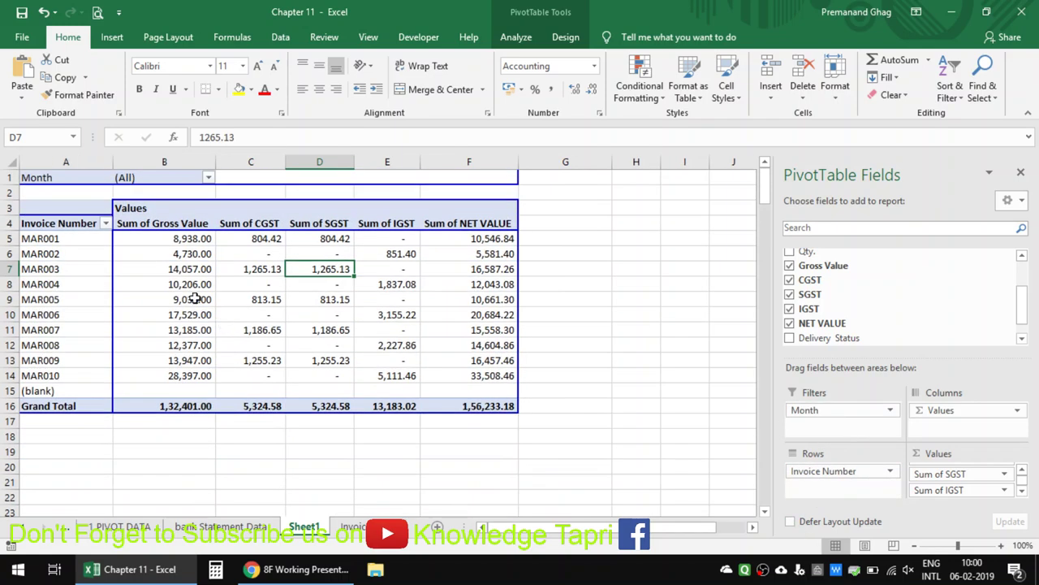
pyautogui.click(97, 255)
pyautogui.click(249, 404)
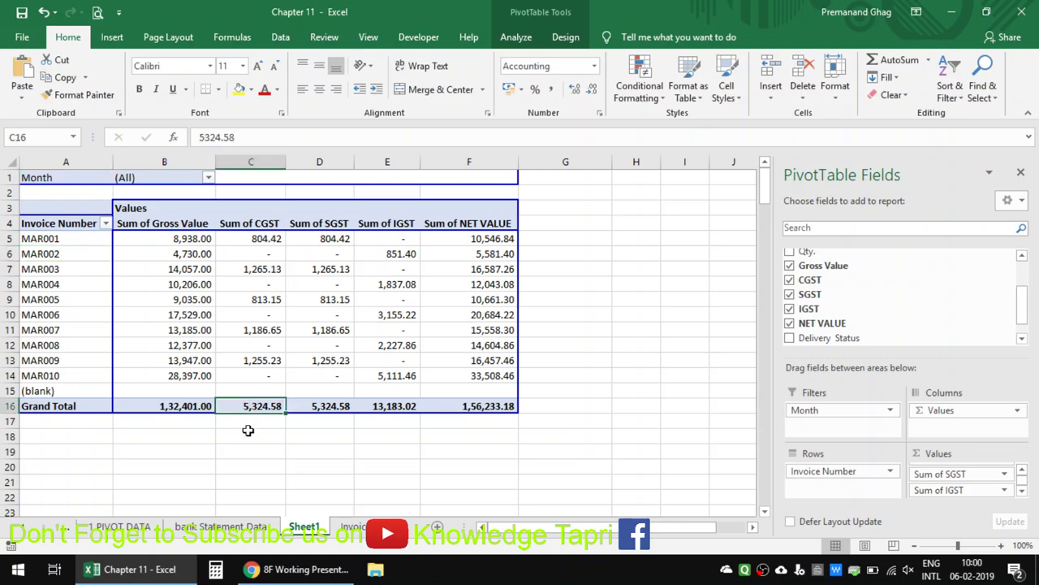
pyautogui.click(334, 404)
pyautogui.click(401, 406)
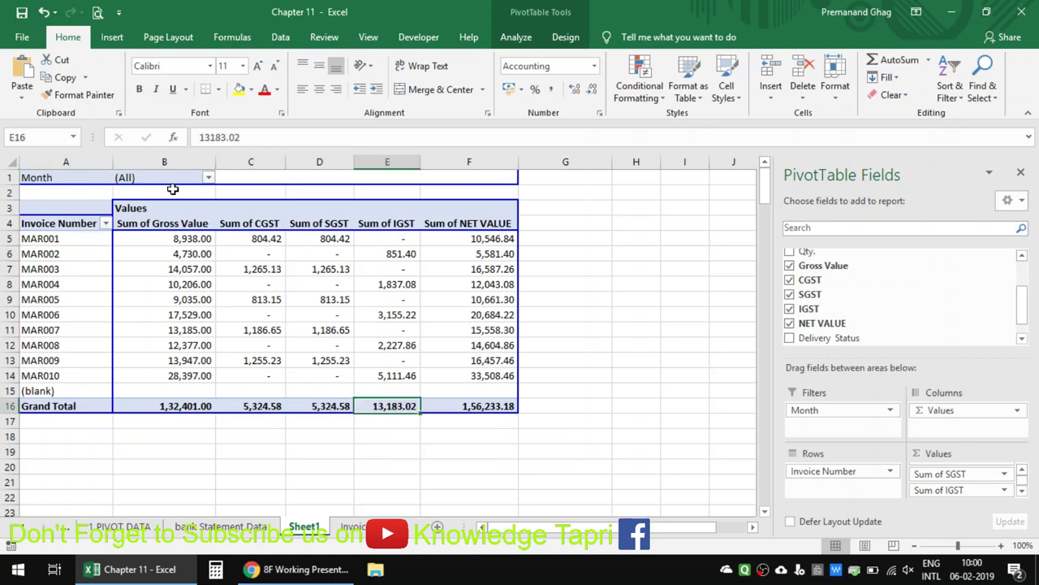
# Filter the pivot's Month to Jan only, leaving invoices MAR001 and MAR002.
pyautogui.click(208, 177)
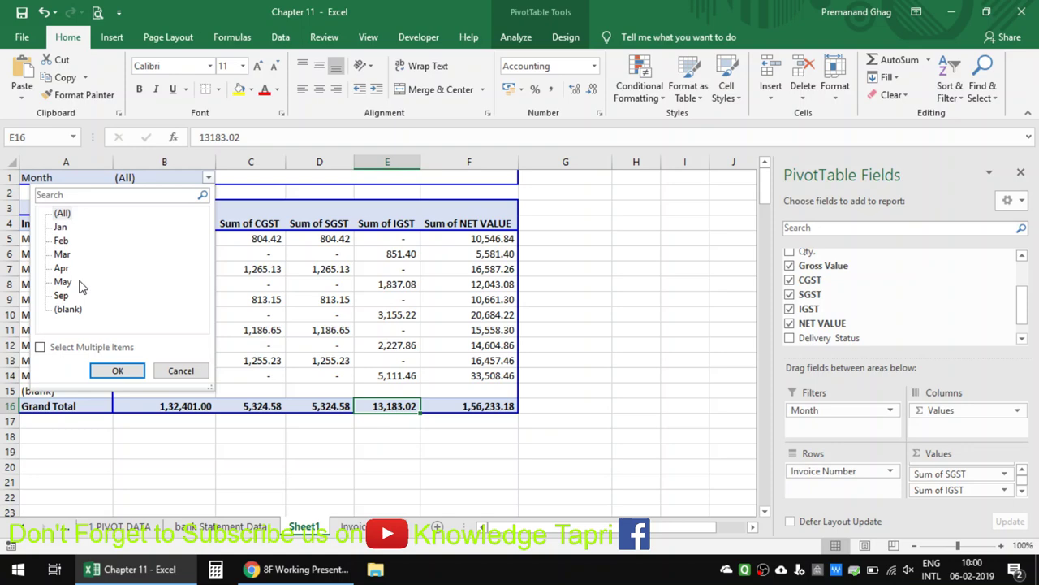
pyautogui.click(40, 347)
pyautogui.click(57, 213)
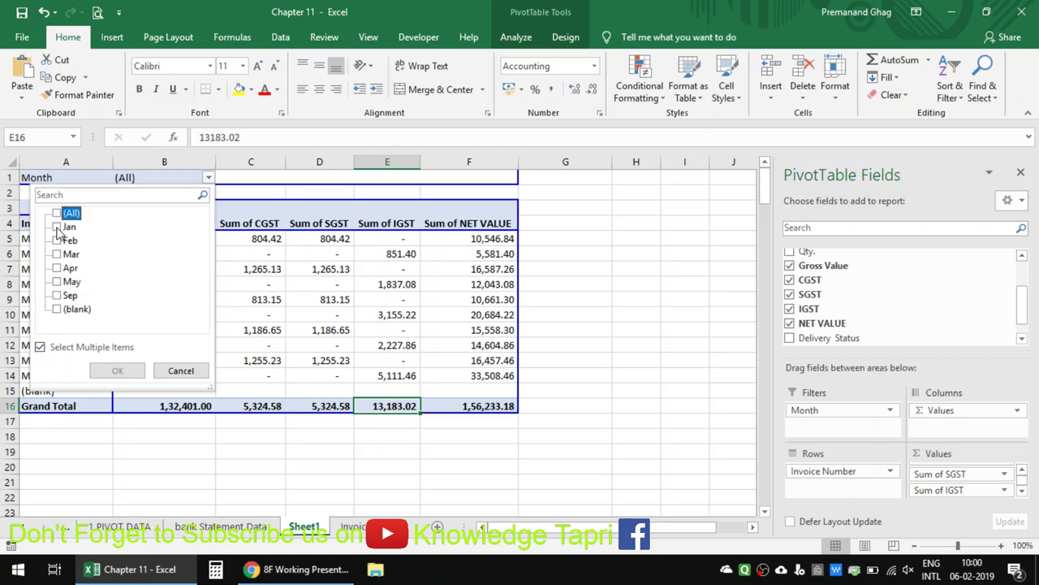
pyautogui.click(57, 228)
pyautogui.click(117, 371)
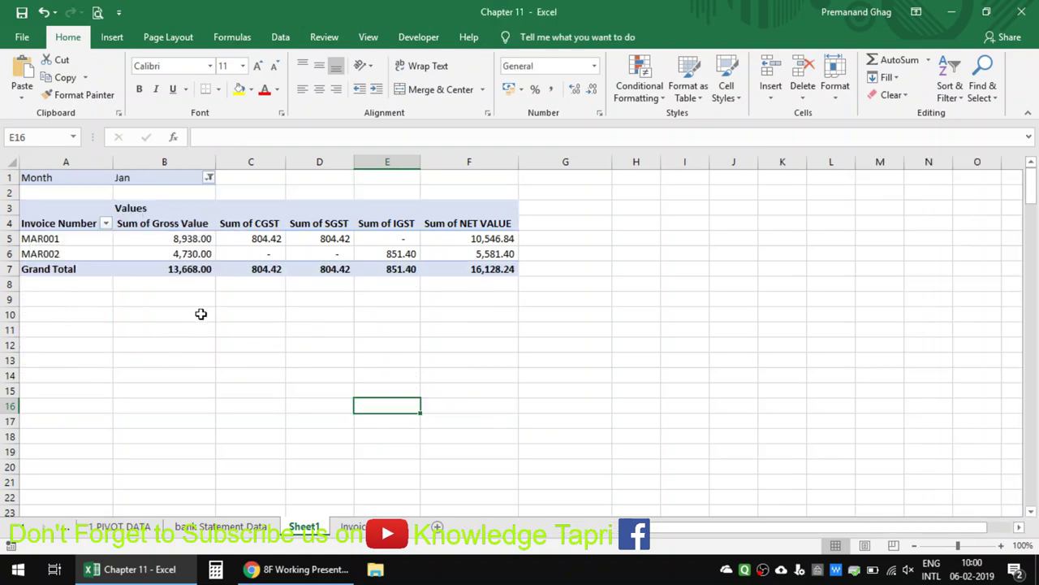
pyautogui.click(248, 282)
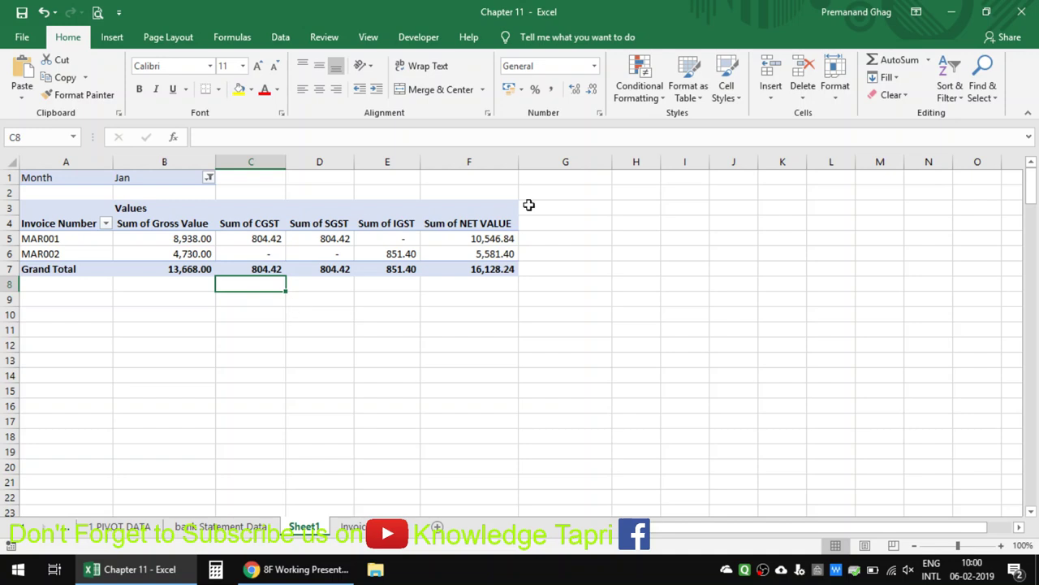
pyautogui.click(342, 269)
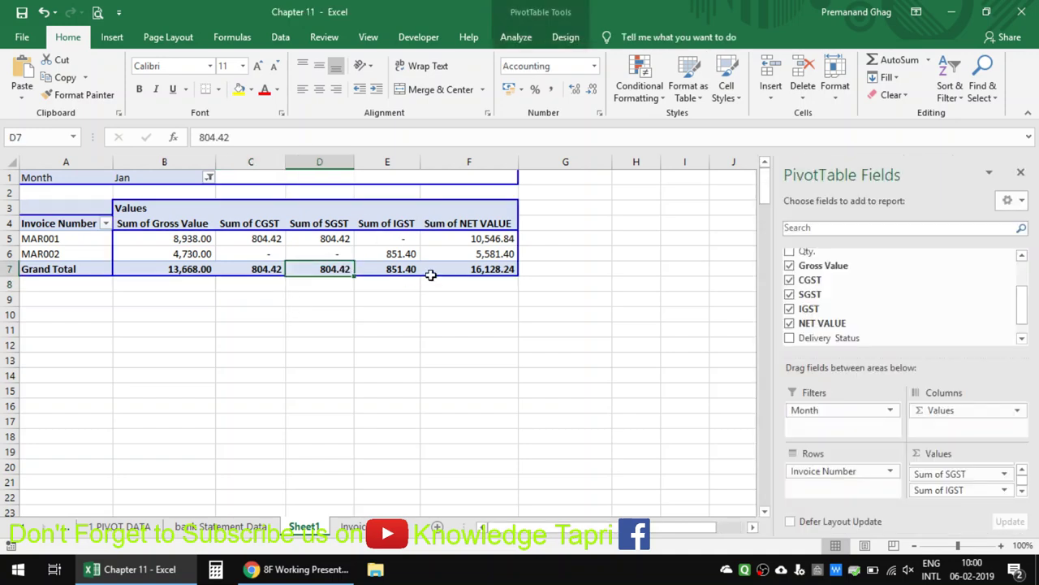
pyautogui.click(406, 269)
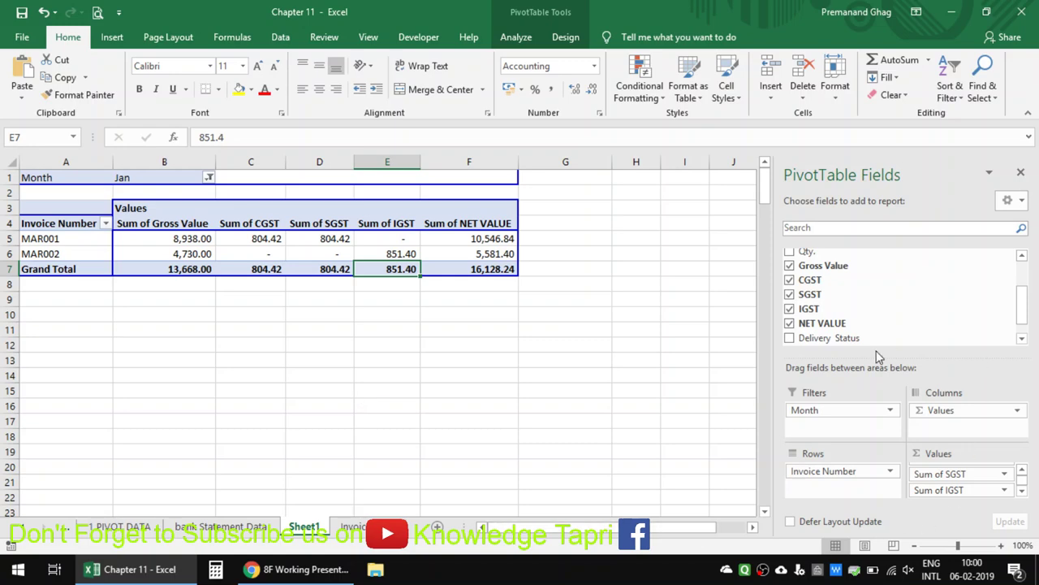
pyautogui.scroll(-2, 360, 355)
pyautogui.scroll(2, 302, 355)
# Clear the Month and Product Name filters on the invoice data sheet.
pyautogui.click(351, 526)
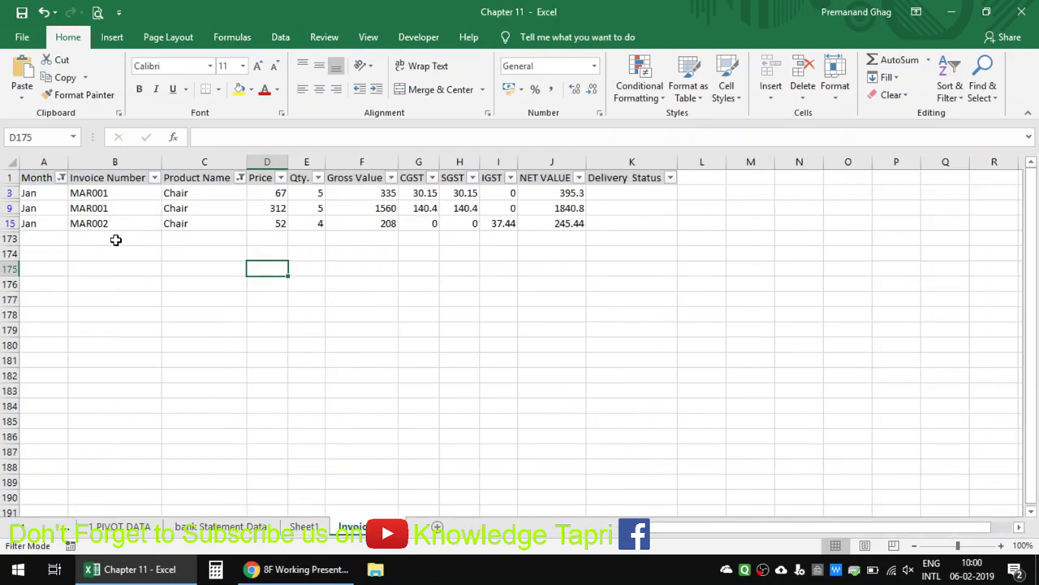
pyautogui.click(61, 177)
pyautogui.click(17, 251)
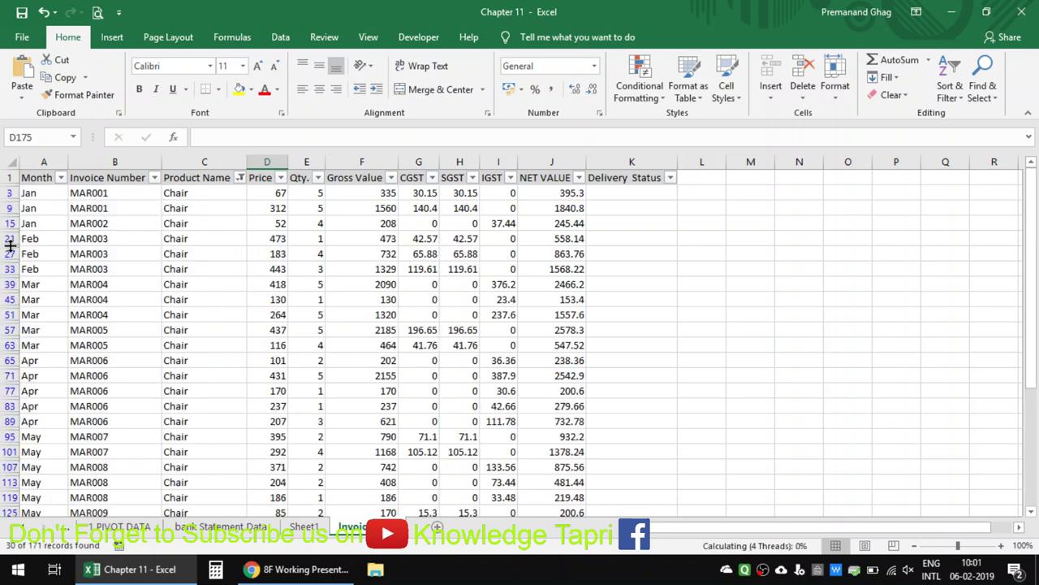
pyautogui.click(117, 241)
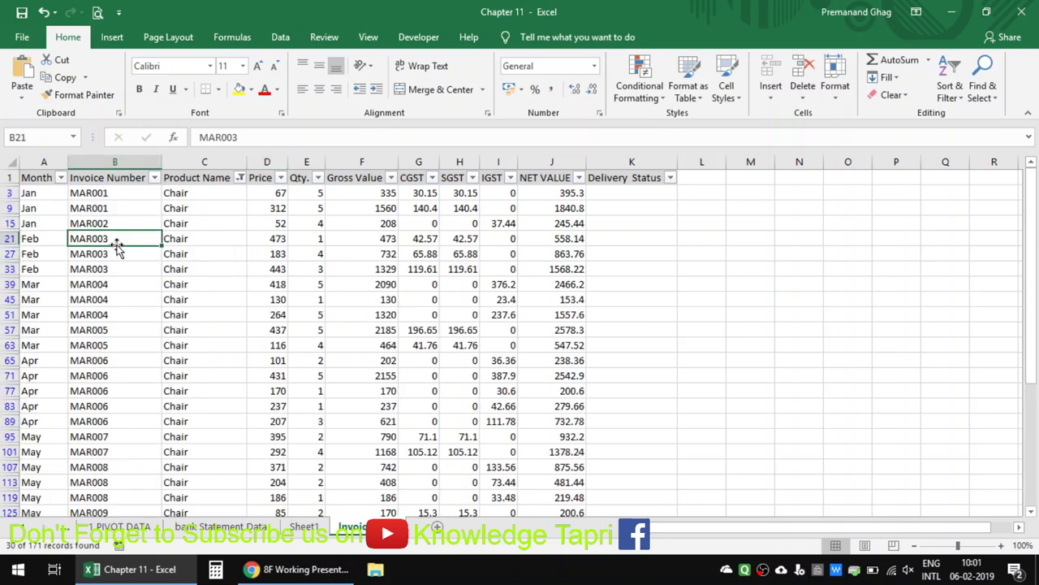
pyautogui.hotkey('alt', 'a')
pyautogui.press('c')
pyautogui.click(116, 238)
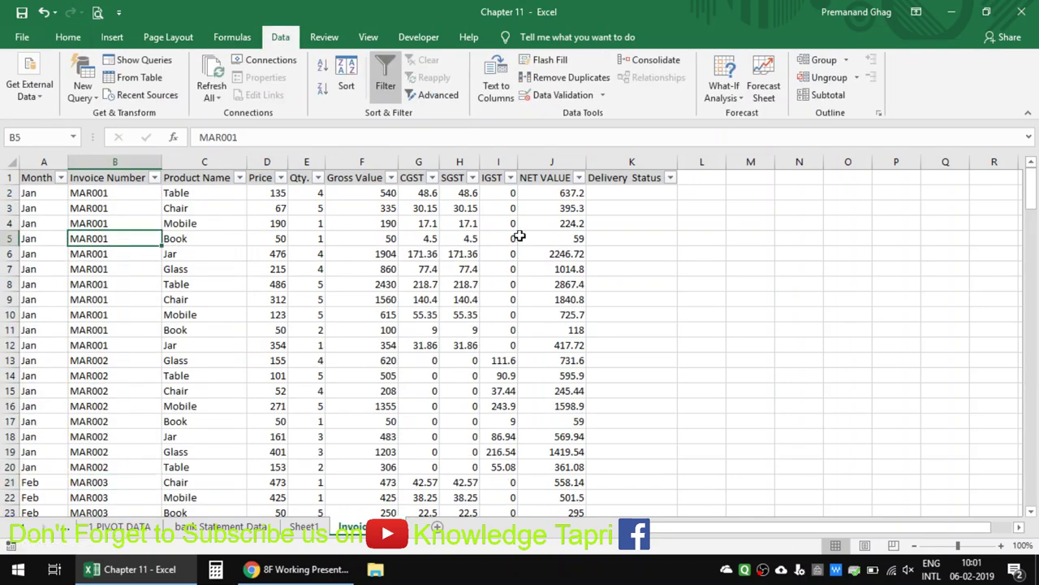
# Enter D as the first Delivery Status value in K2.
pyautogui.click(519, 236)
pyautogui.click(619, 194)
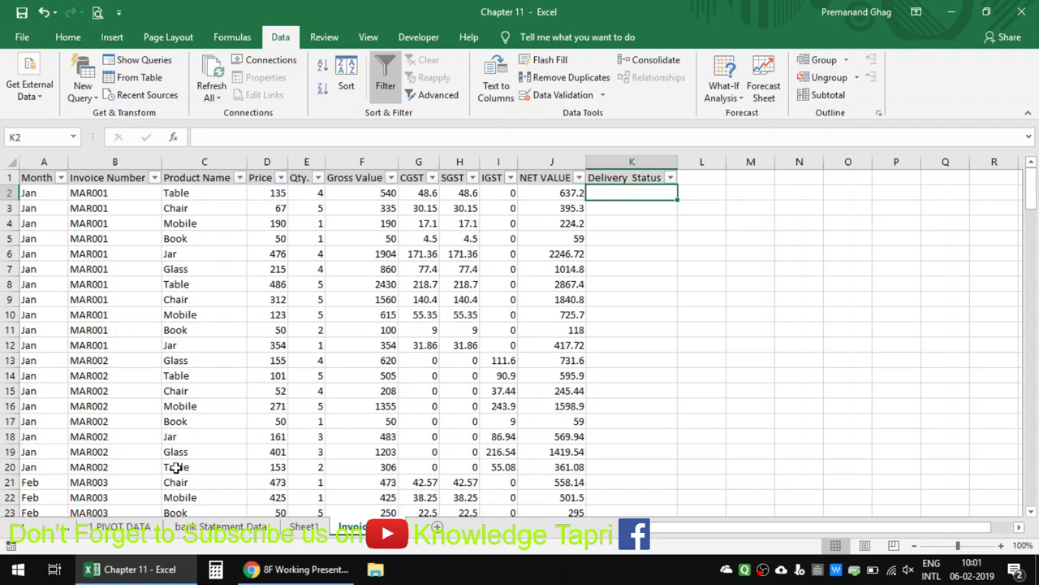
pyautogui.scroll(-3, 553, 330)
pyautogui.scroll(3, 553, 330)
pyautogui.write('D')
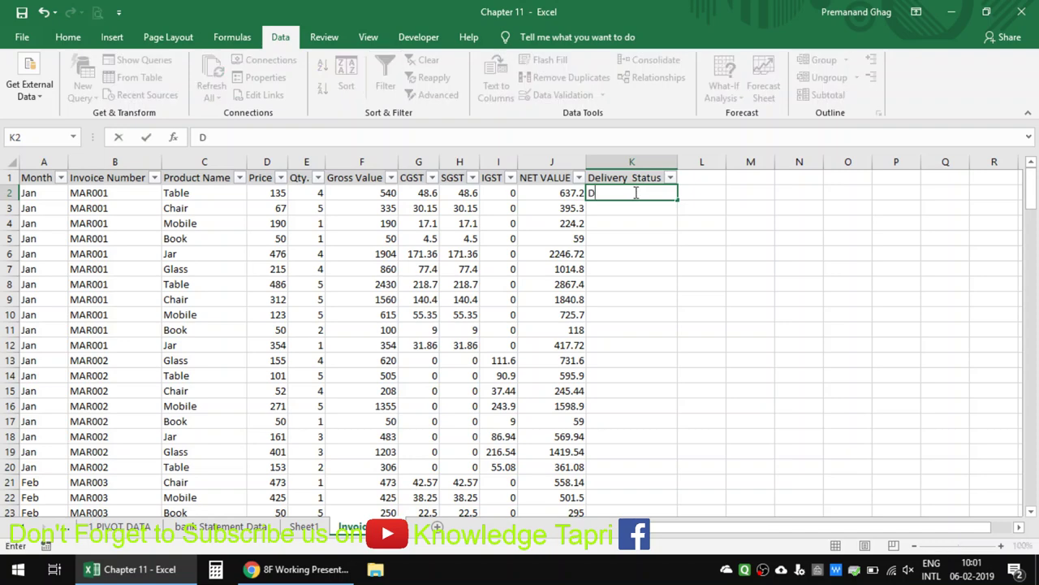
pyautogui.press('Return')
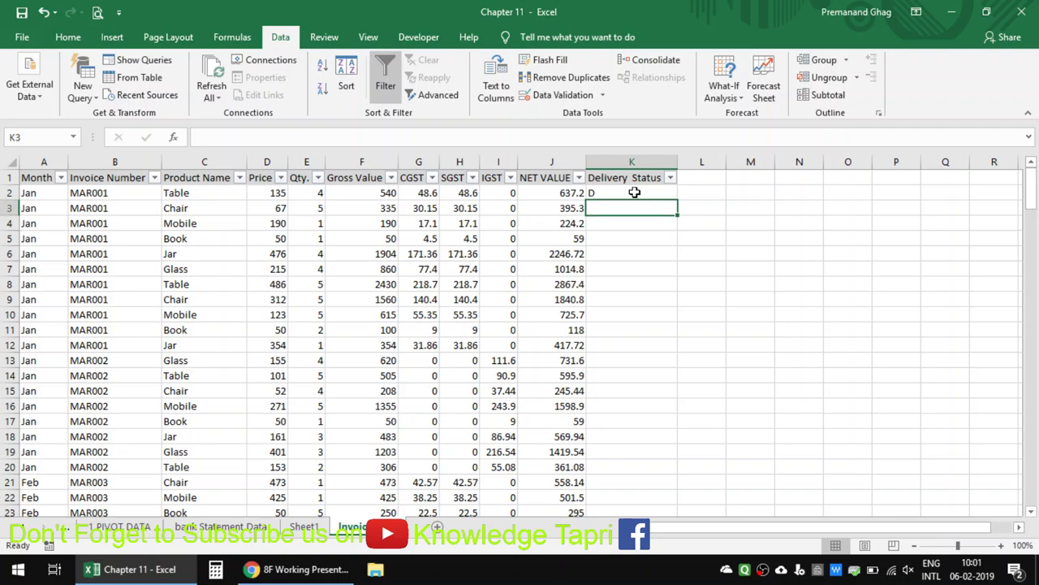
pyautogui.write('W')
pyautogui.press('BackSpace')
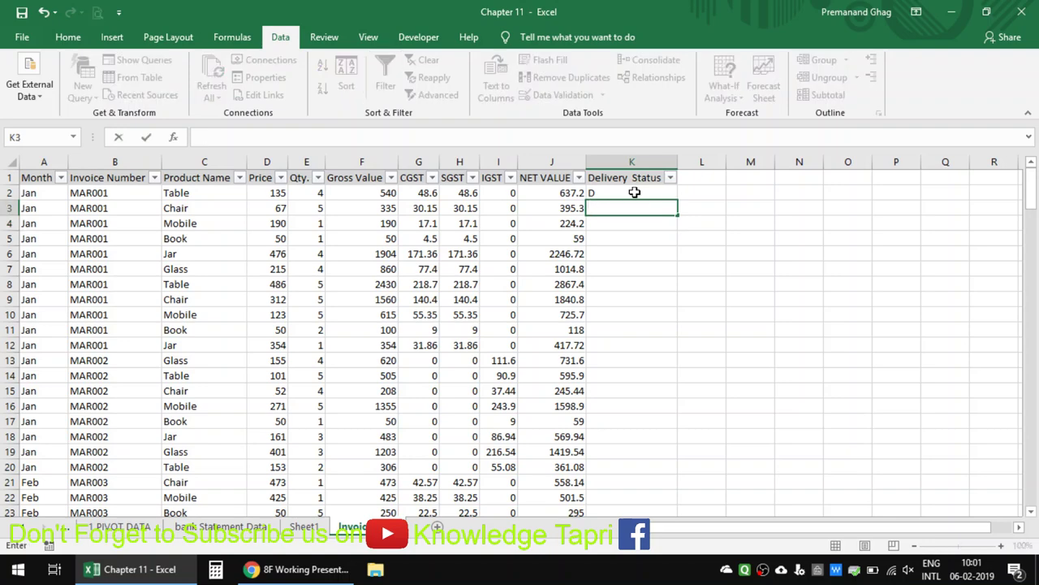
pyautogui.press('Escape')
pyautogui.click(635, 192)
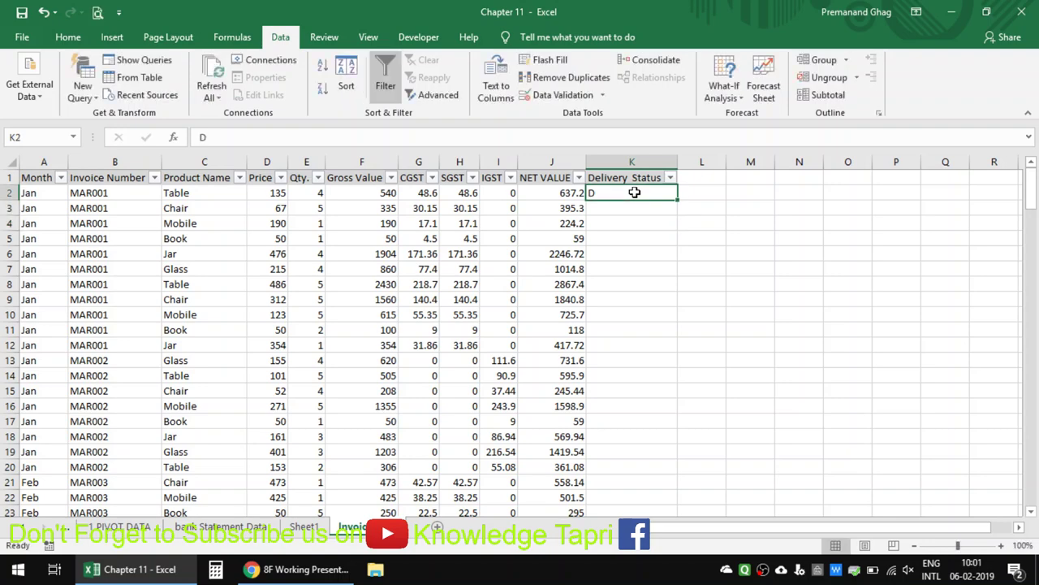
pyautogui.click(106, 236)
pyautogui.click(154, 179)
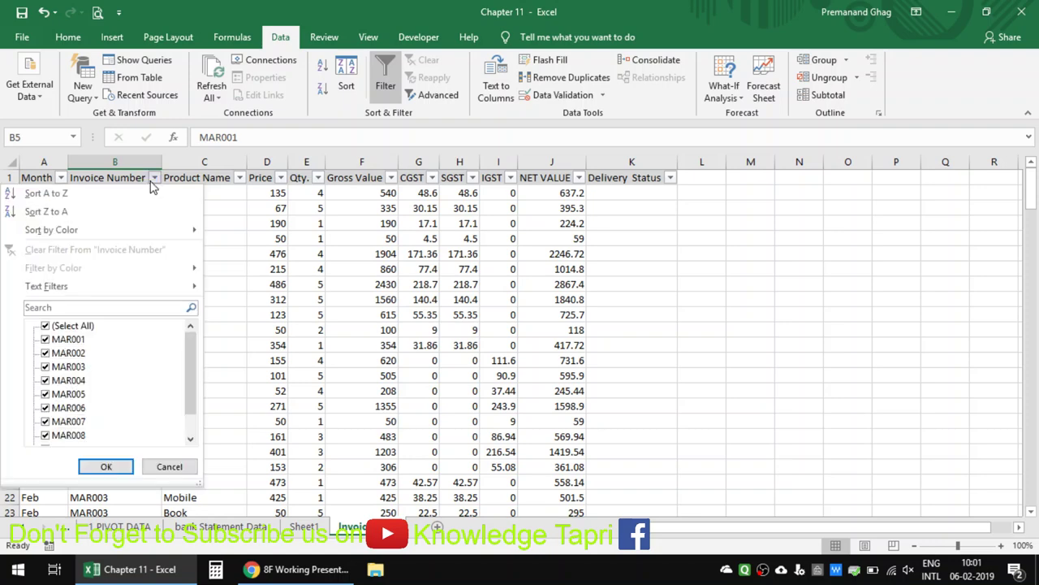
# Filter Invoice Number to MAR001, MAR003, MAR005, MAR007 and one later invoice.
pyautogui.click(77, 326)
pyautogui.click(79, 340)
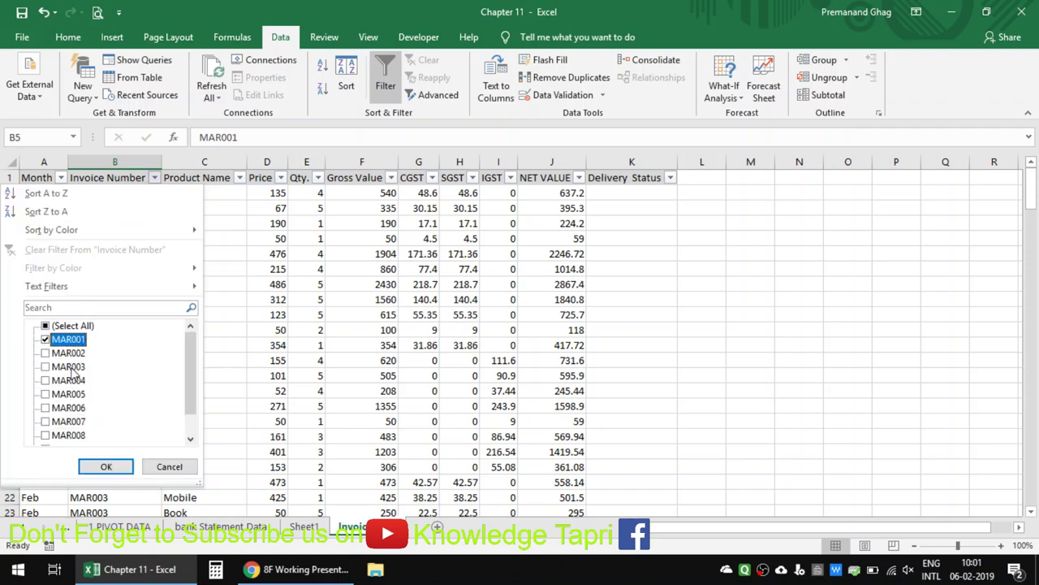
pyautogui.click(78, 366)
pyautogui.click(77, 394)
pyautogui.click(78, 423)
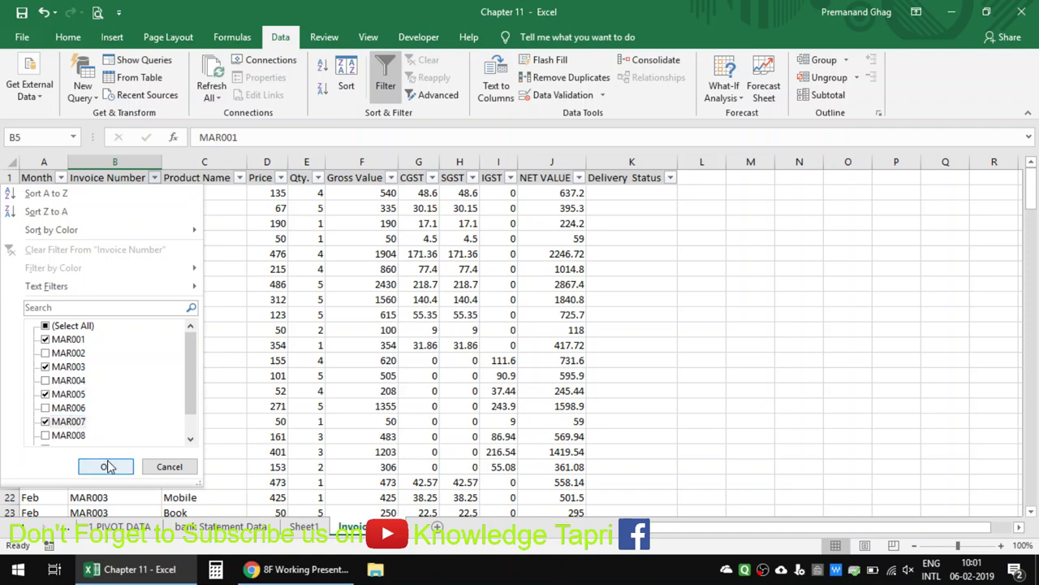
pyautogui.scroll(-1, 68, 437)
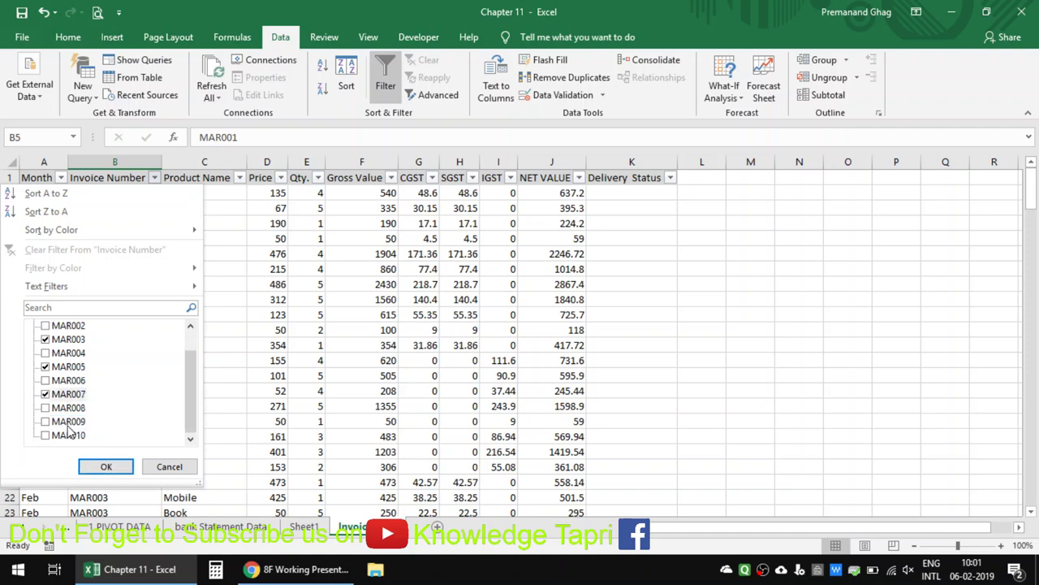
pyautogui.click(69, 437)
pyautogui.click(106, 467)
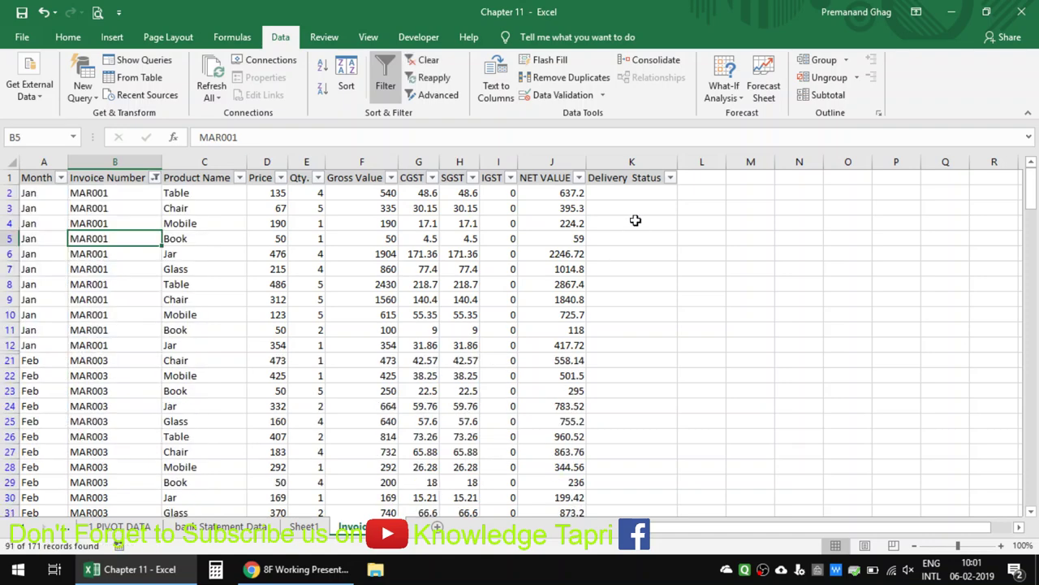
# Enter D in K2 and paste it into every visible Delivery Status cell.
pyautogui.click(618, 187)
pyautogui.write('D')
pyautogui.press('Return')
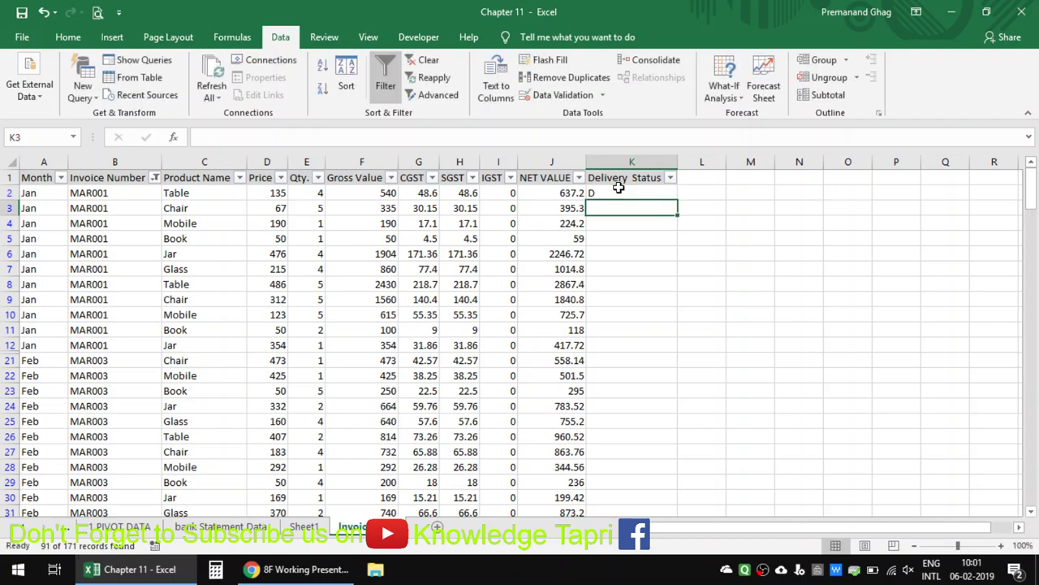
pyautogui.click(619, 187)
pyautogui.hotkey('ctrl', 'c')
pyautogui.press('Left')
pyautogui.hotkey('ctrl', 'Down')
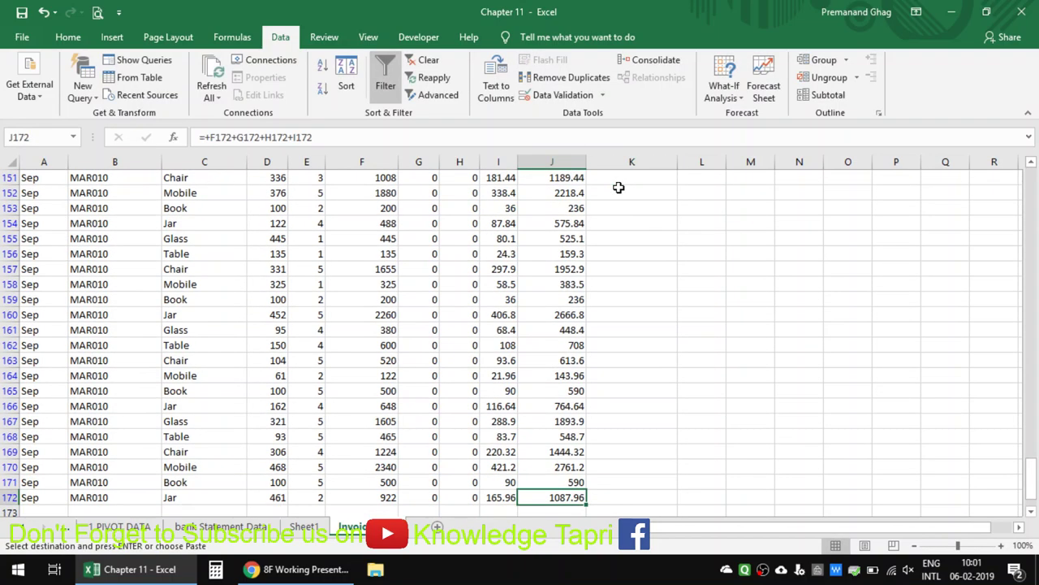
pyautogui.press('Right')
pyautogui.hotkey('ctrl', 'shift', 'Up')
pyautogui.hotkey('ctrl', 'v')
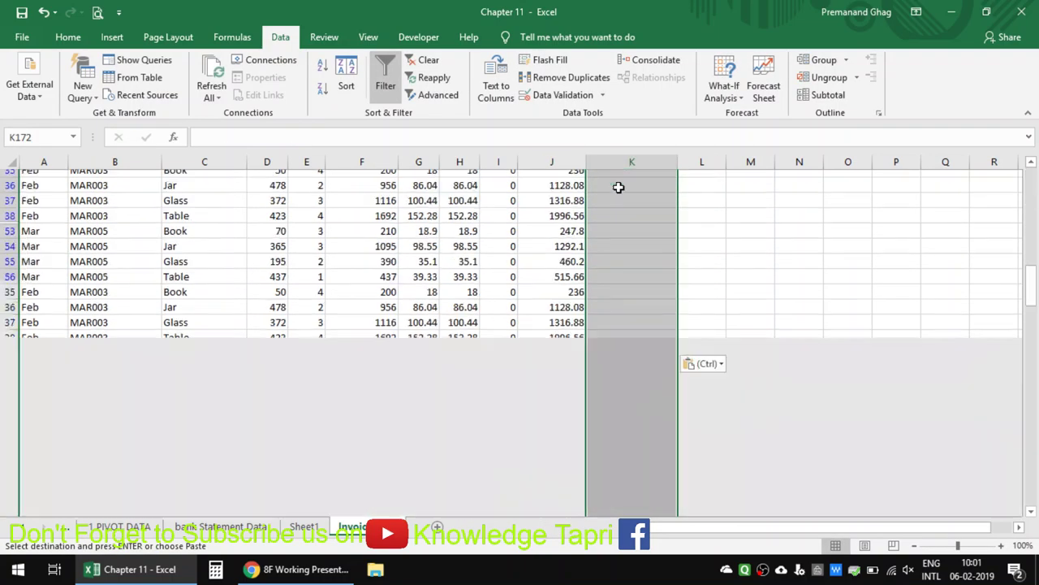
pyautogui.hotkey('ctrl', 'Down')
pyautogui.hotkey('ctrl', 'Up')
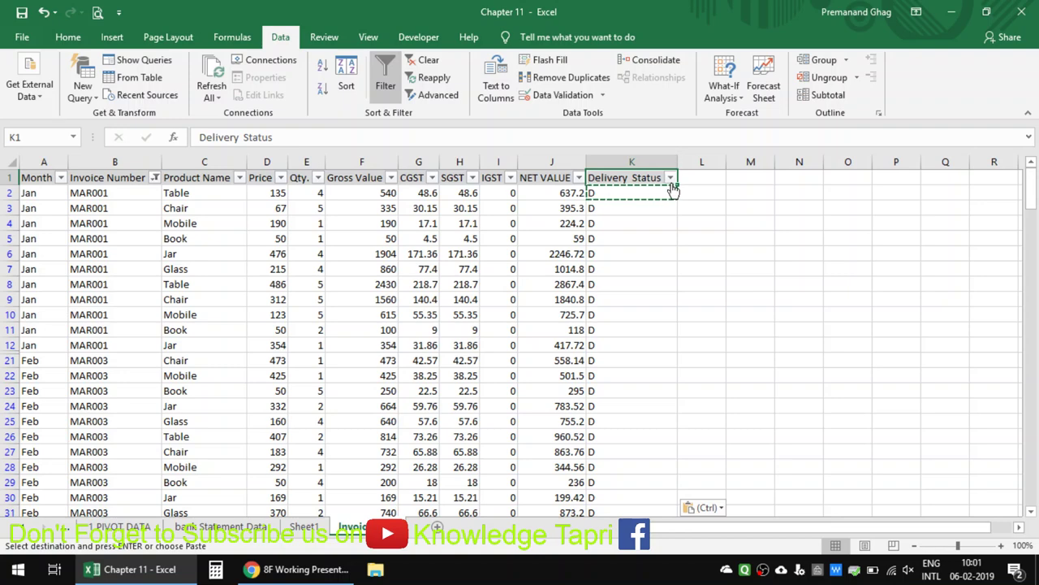
# Clear the Invoice Number filter so all invoice rows show again.
pyautogui.click(670, 177)
pyautogui.press('Escape')
pyautogui.click(155, 177)
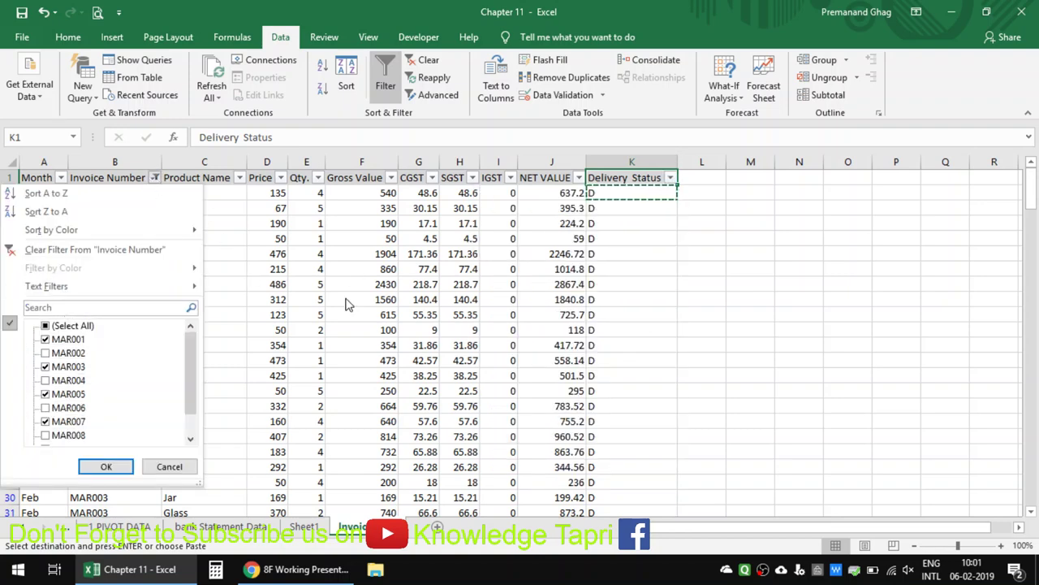
pyautogui.press('Escape')
pyautogui.hotkey('ctrl', 'z')
pyautogui.click(419, 253)
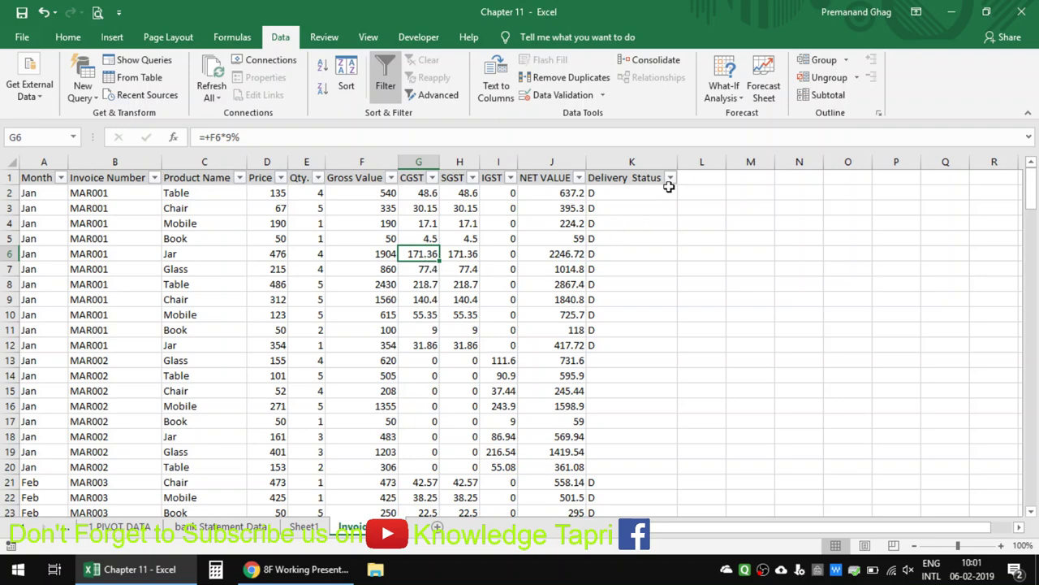
# Filter Delivery Status to show only rows with blank status.
pyautogui.click(670, 177)
pyautogui.click(524, 326)
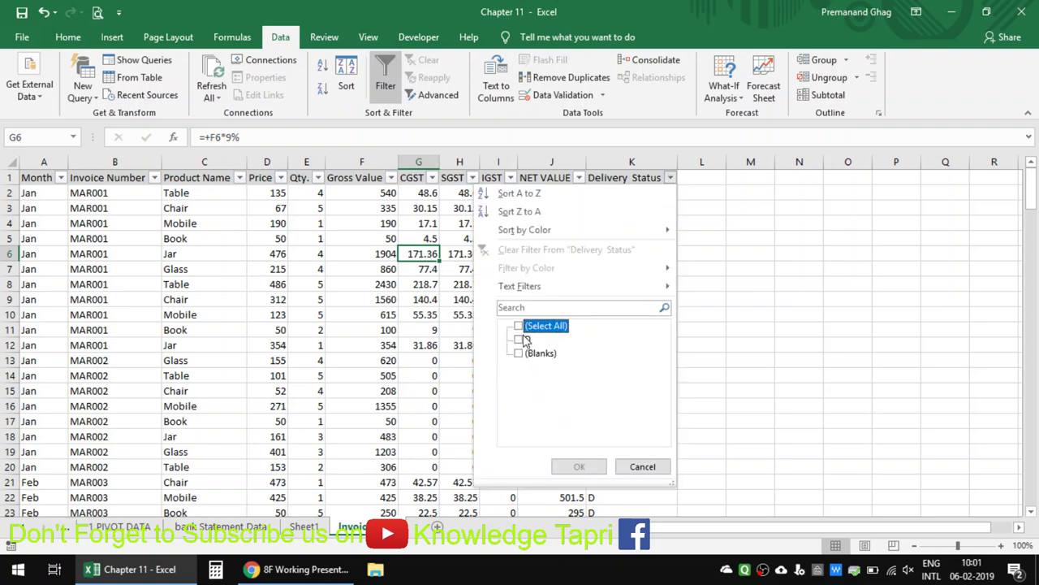
pyautogui.click(528, 353)
pyautogui.click(579, 467)
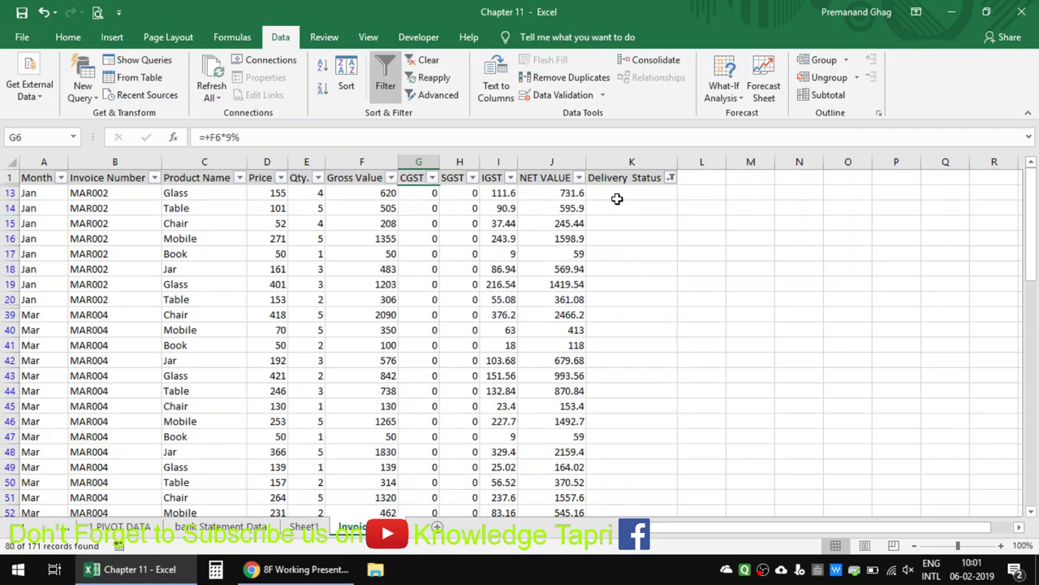
# Fill the blank status cells with W from K13 down, then remove the filter.
pyautogui.click(613, 193)
pyautogui.write('W')
pyautogui.press('Escape')
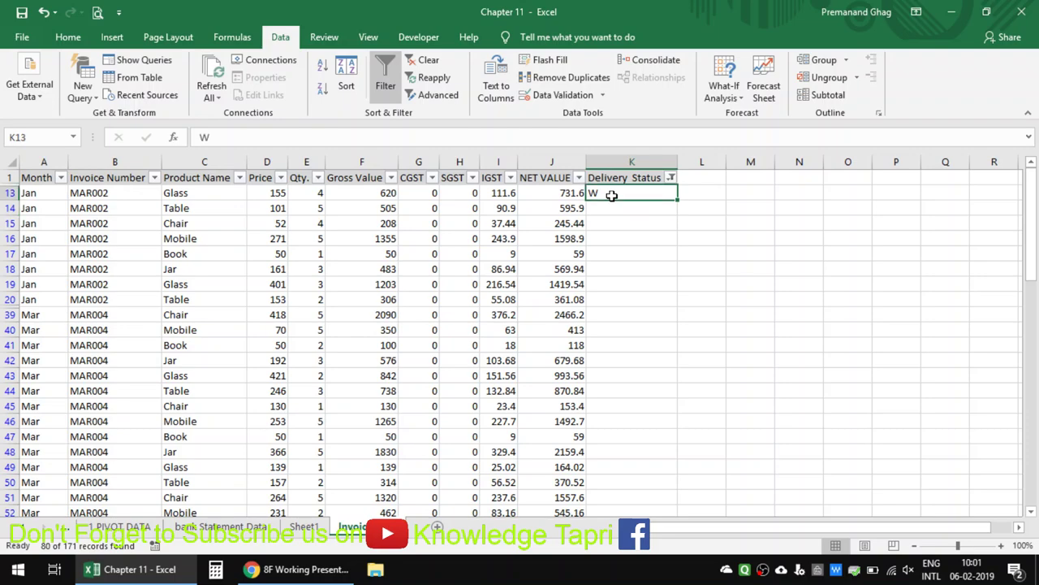
pyautogui.press('Left')
pyautogui.hotkey('ctrl', 'c')
pyautogui.hotkey('ctrl', 'Down')
pyautogui.press('Right')
pyautogui.hotkey('ctrl', 'shift', 'Up')
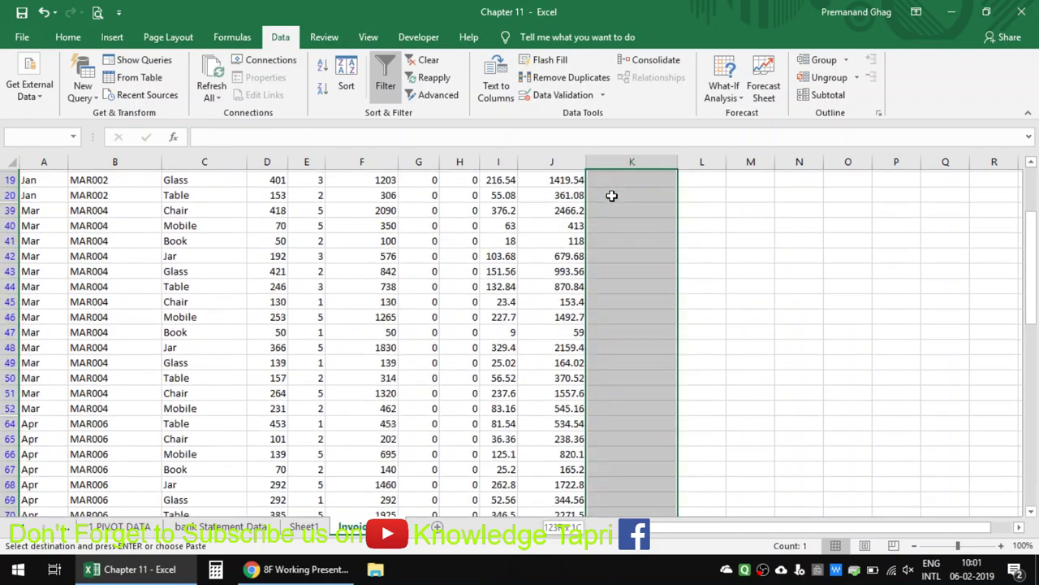
pyautogui.hotkey('ctrl', 'v')
pyautogui.hotkey('ctrl', 'Home')
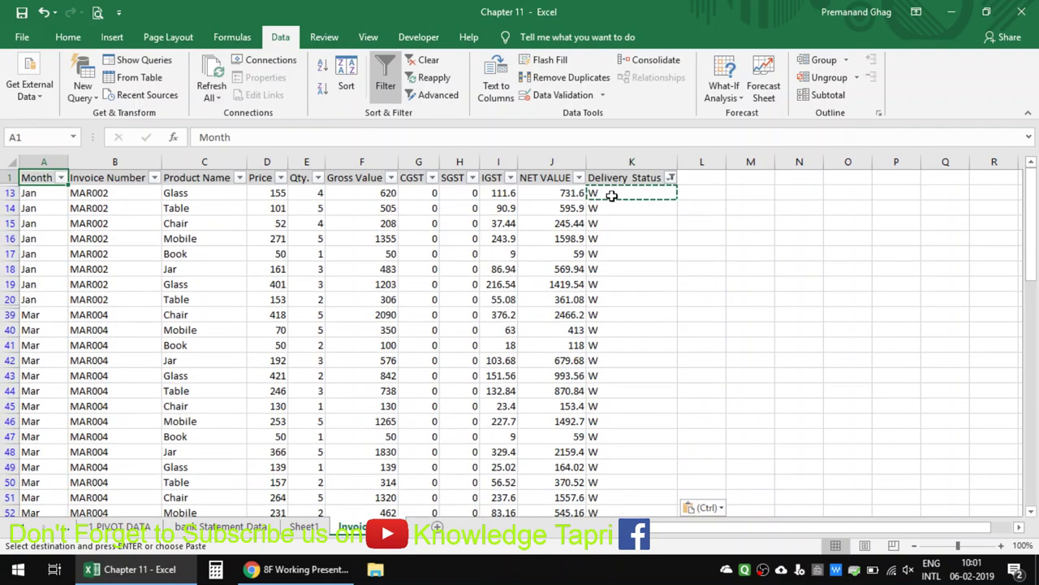
pyautogui.press('Escape')
pyautogui.hotkey('alt', 'a', 'c')
# Review the Sheet1 pivot's invoice values and its Jan Month filter.
pyautogui.click(304, 526)
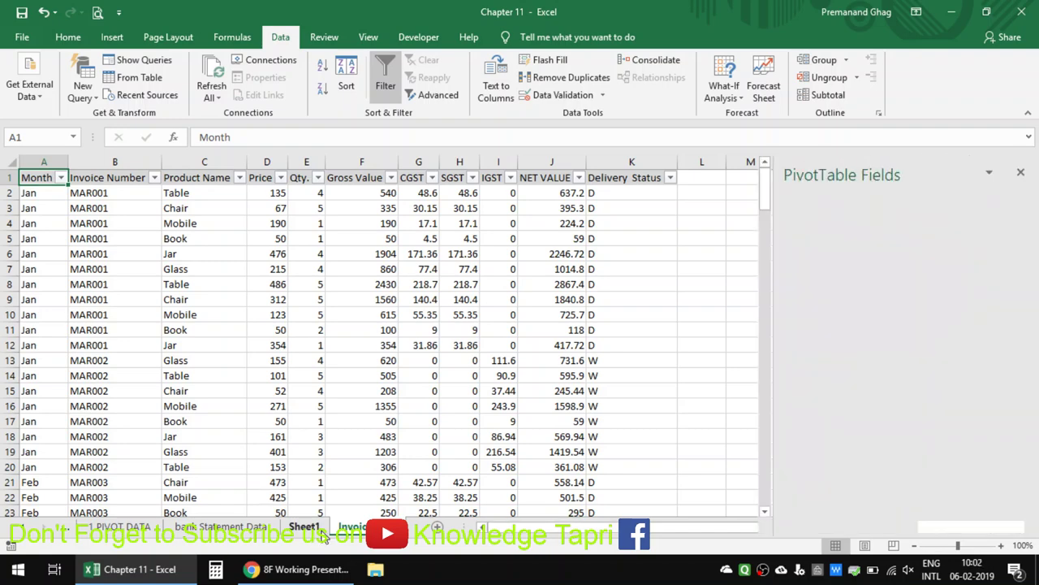
pyautogui.click(220, 254)
pyautogui.click(156, 254)
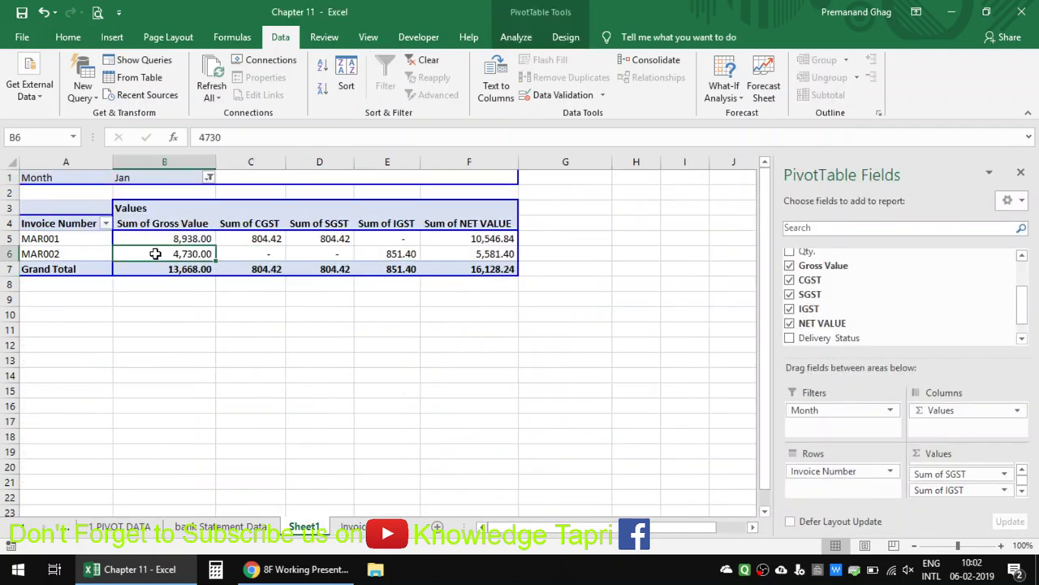
pyautogui.click(210, 180)
pyautogui.click(273, 292)
pyautogui.click(92, 240)
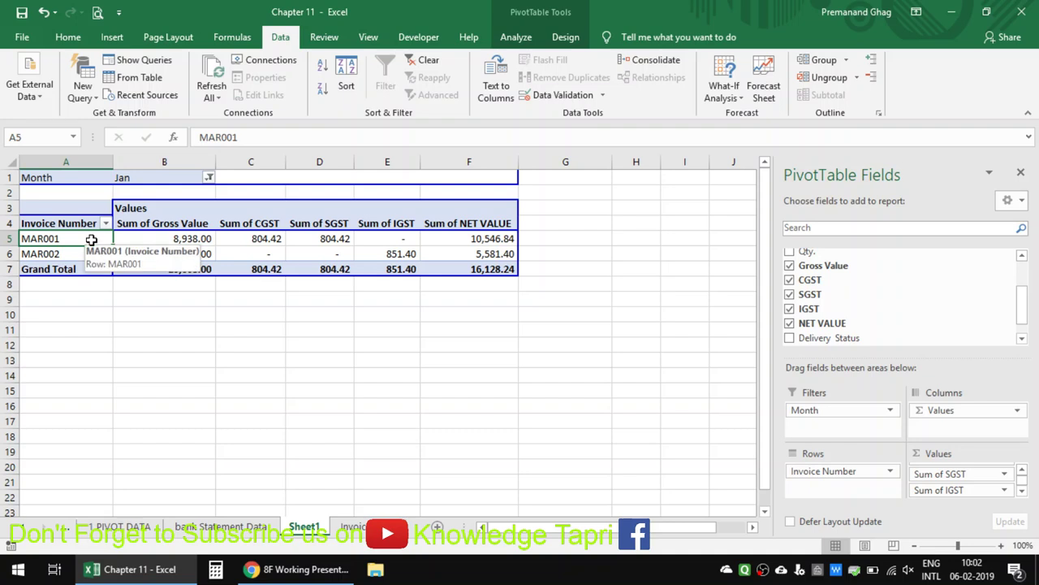
pyautogui.scroll(2, 900, 297)
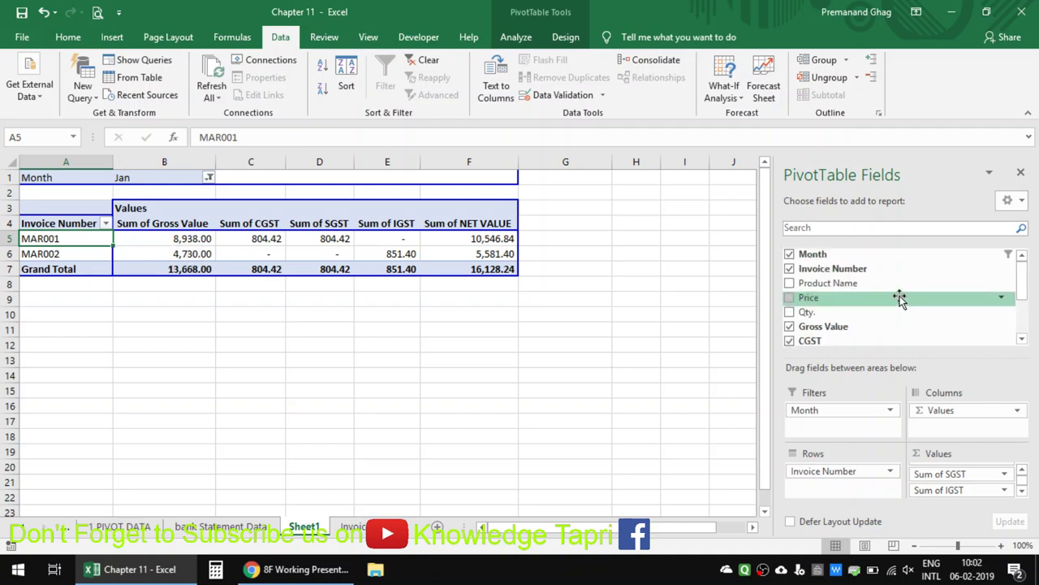
pyautogui.scroll(-2, 898, 299)
# Add Delivery Status to Rows above Invoice Number and refresh the pivot to show D and W groups.
pyautogui.moveTo(844, 326); pyautogui.dragTo(845, 466)
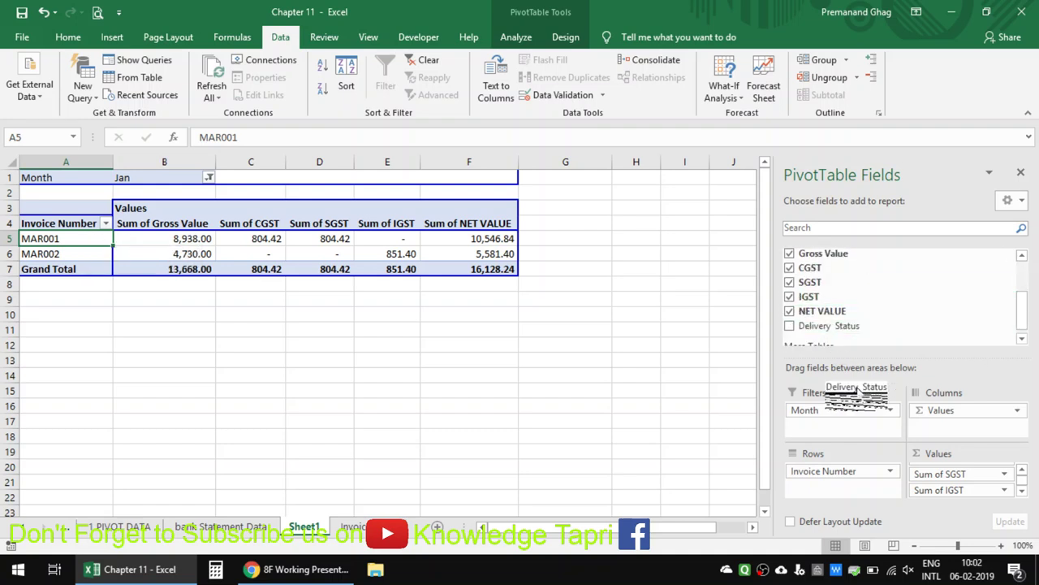
pyautogui.click(76, 254)
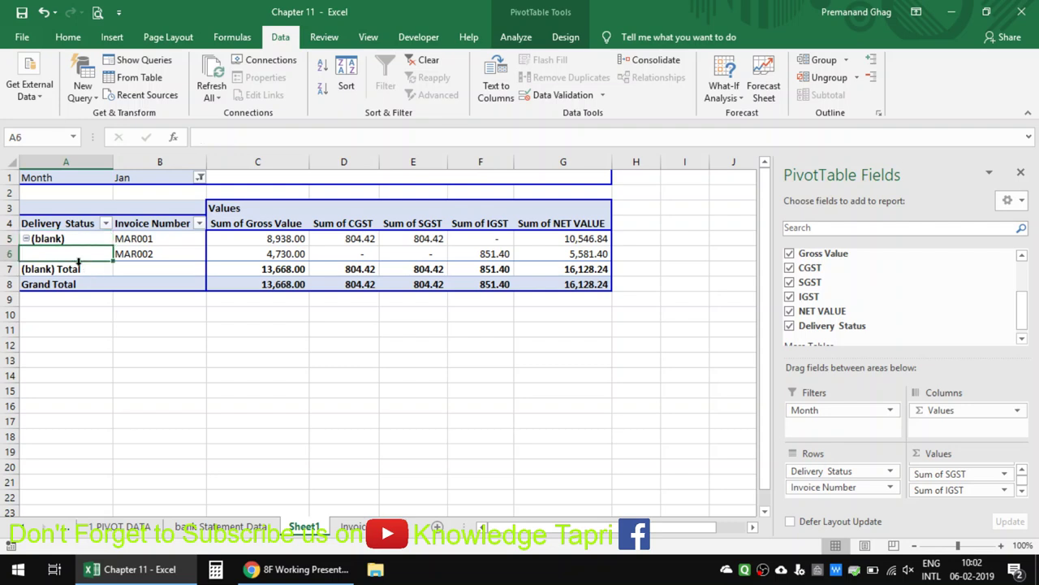
pyautogui.rightClick(141, 254)
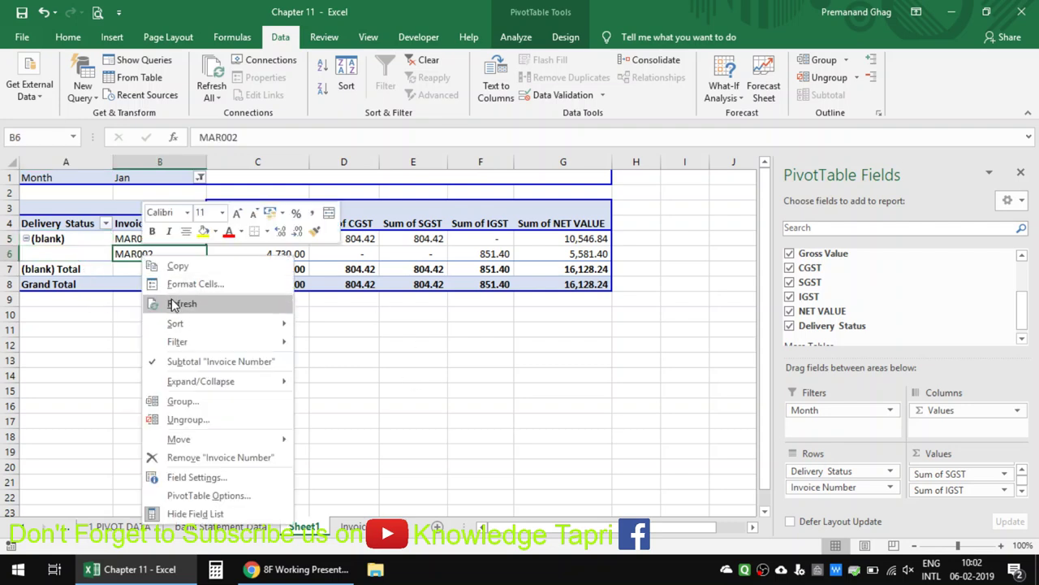
pyautogui.click(172, 299)
pyautogui.click(79, 275)
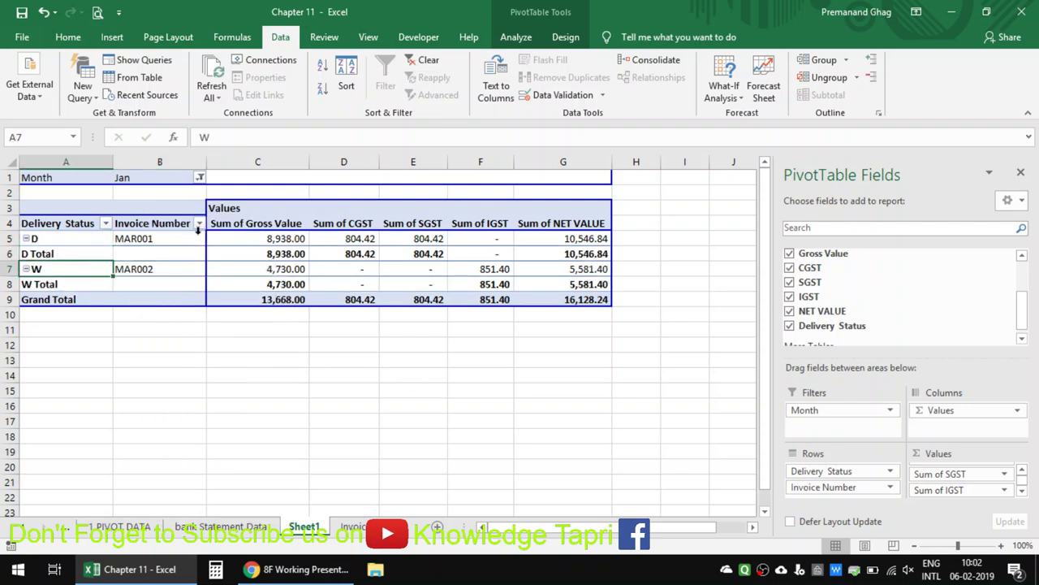
pyautogui.click(141, 233)
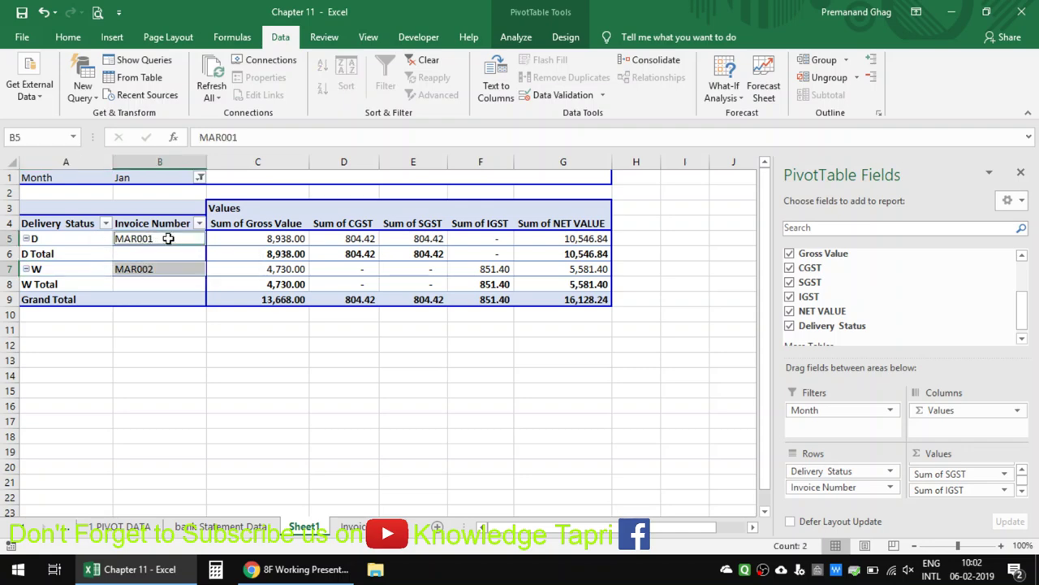
pyautogui.click(158, 268)
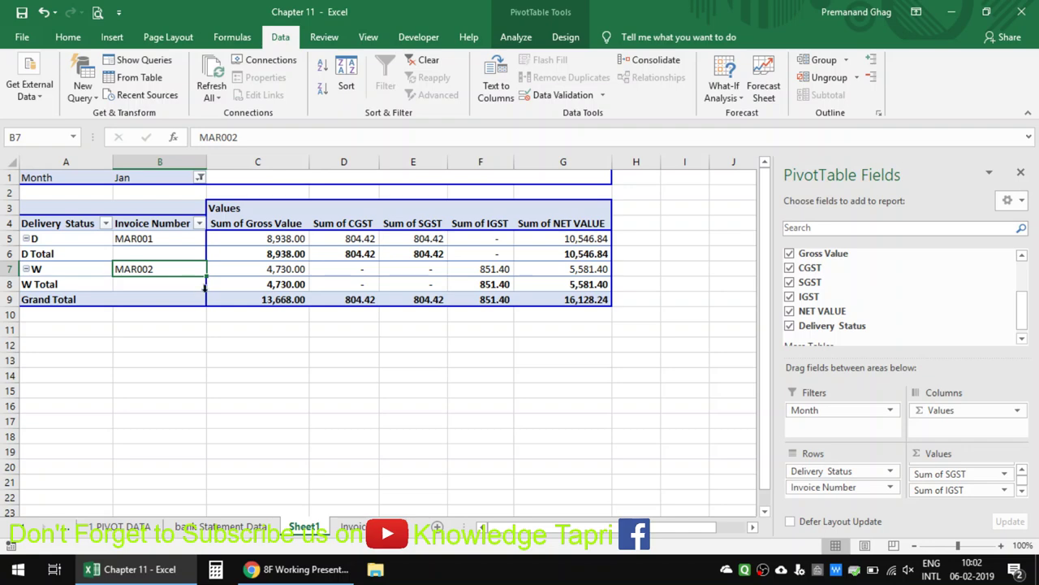
pyautogui.click(259, 255)
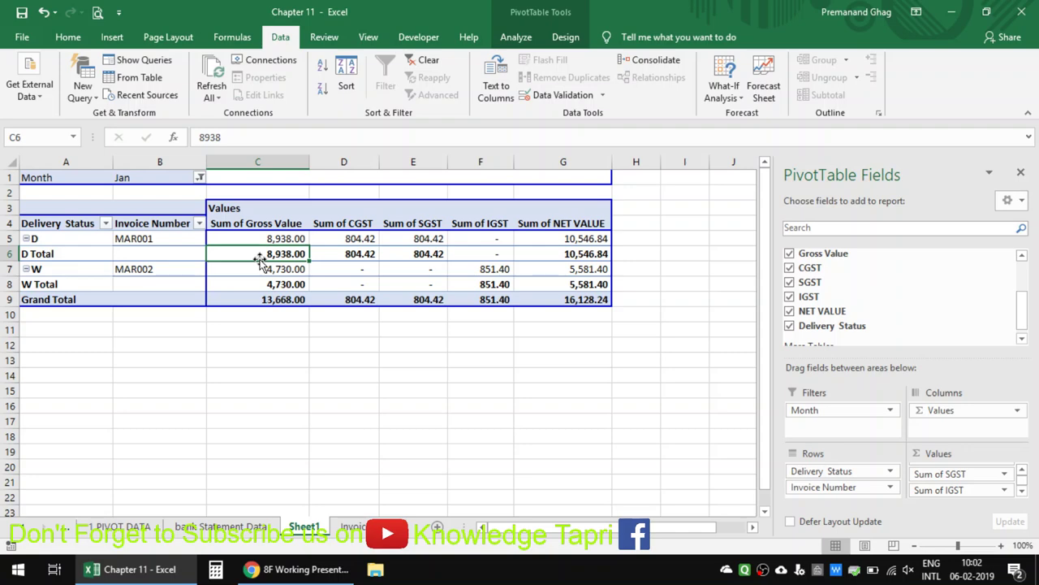